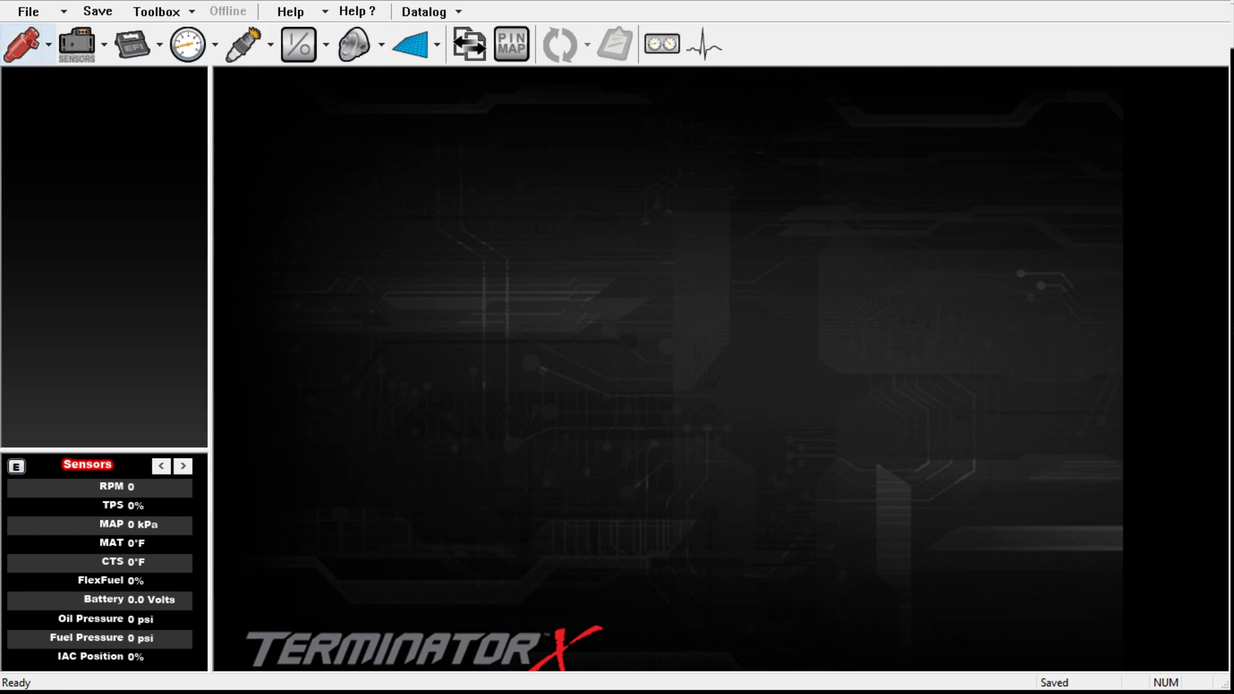
# Step: Review the Base Fuel, Target A/F Ratio and Base Timing tables, and return to the Base Fuel table
pyautogui.click(22, 43)
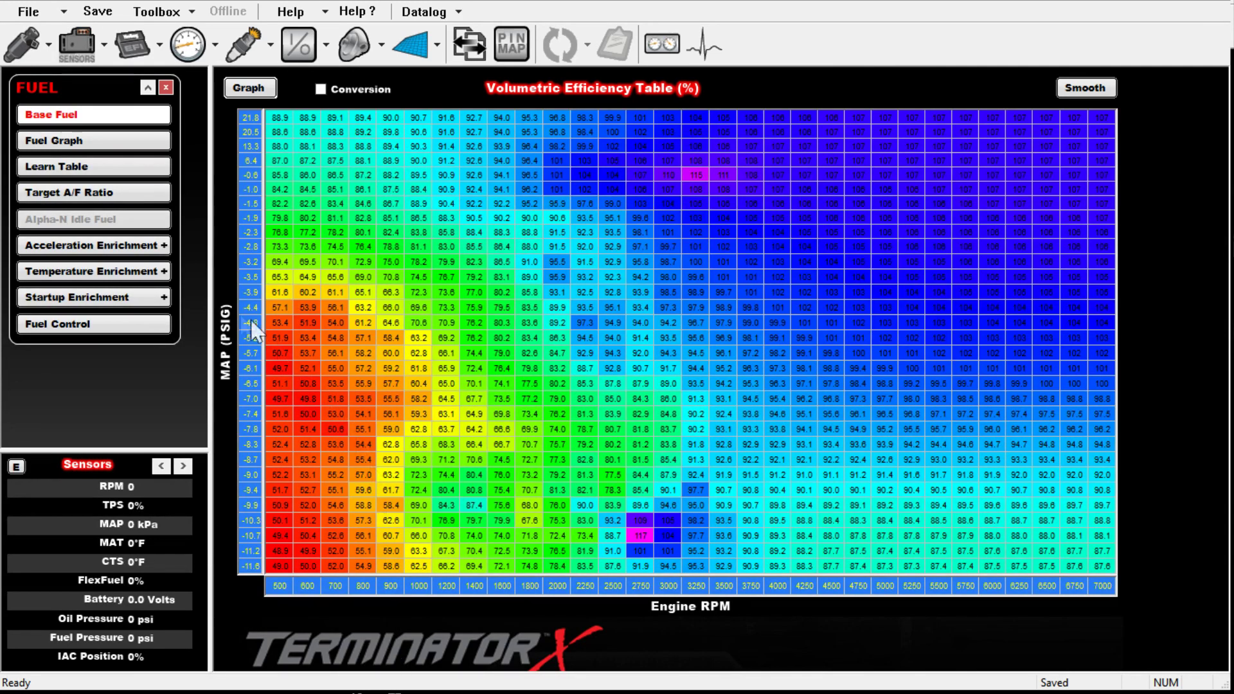
pyautogui.click(90, 193)
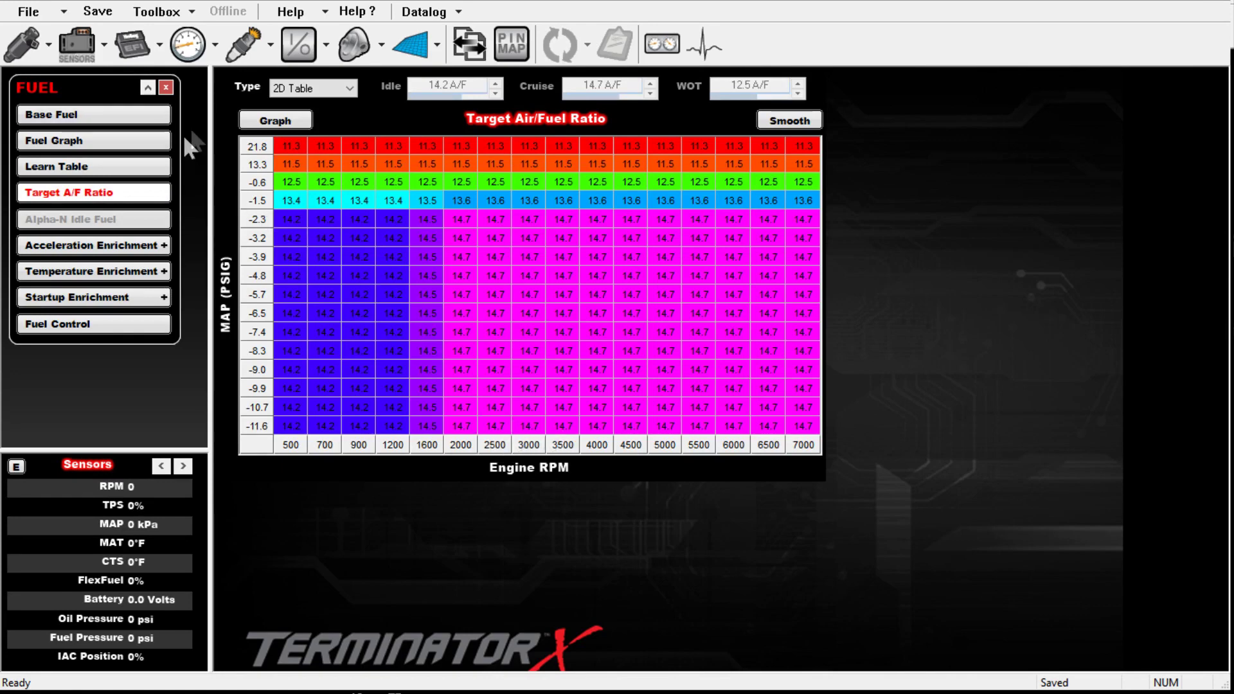
pyautogui.click(245, 44)
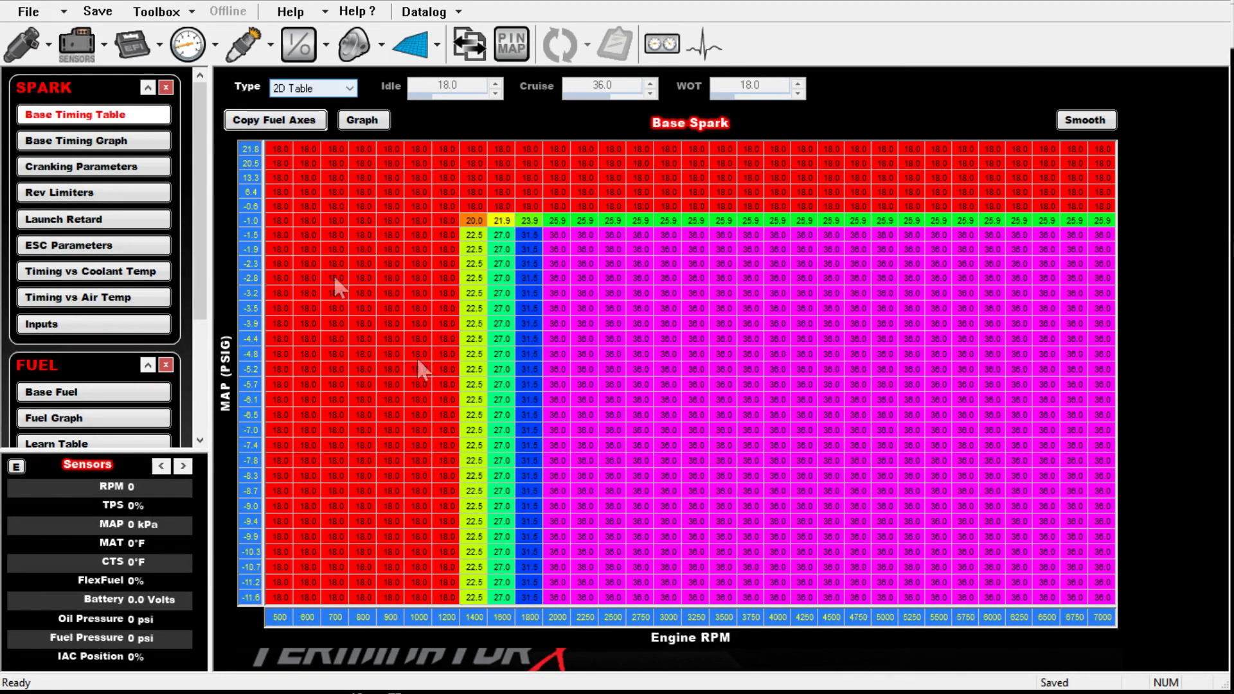
pyautogui.click(166, 87)
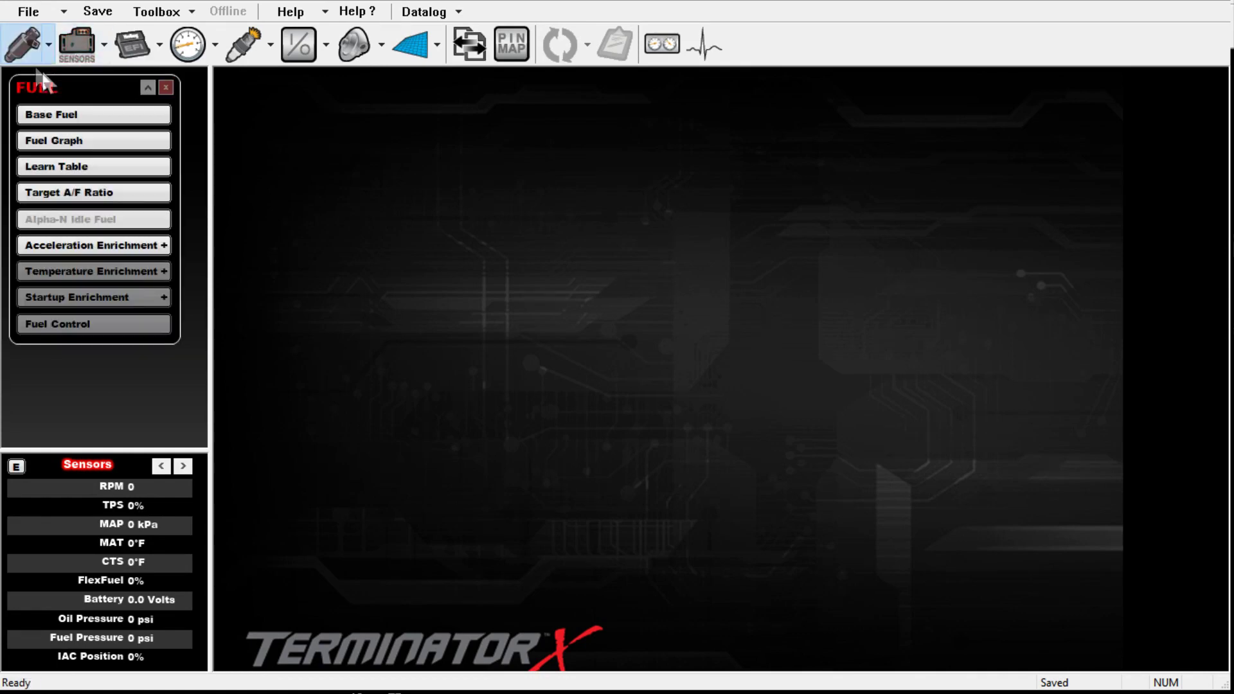
pyautogui.click(58, 114)
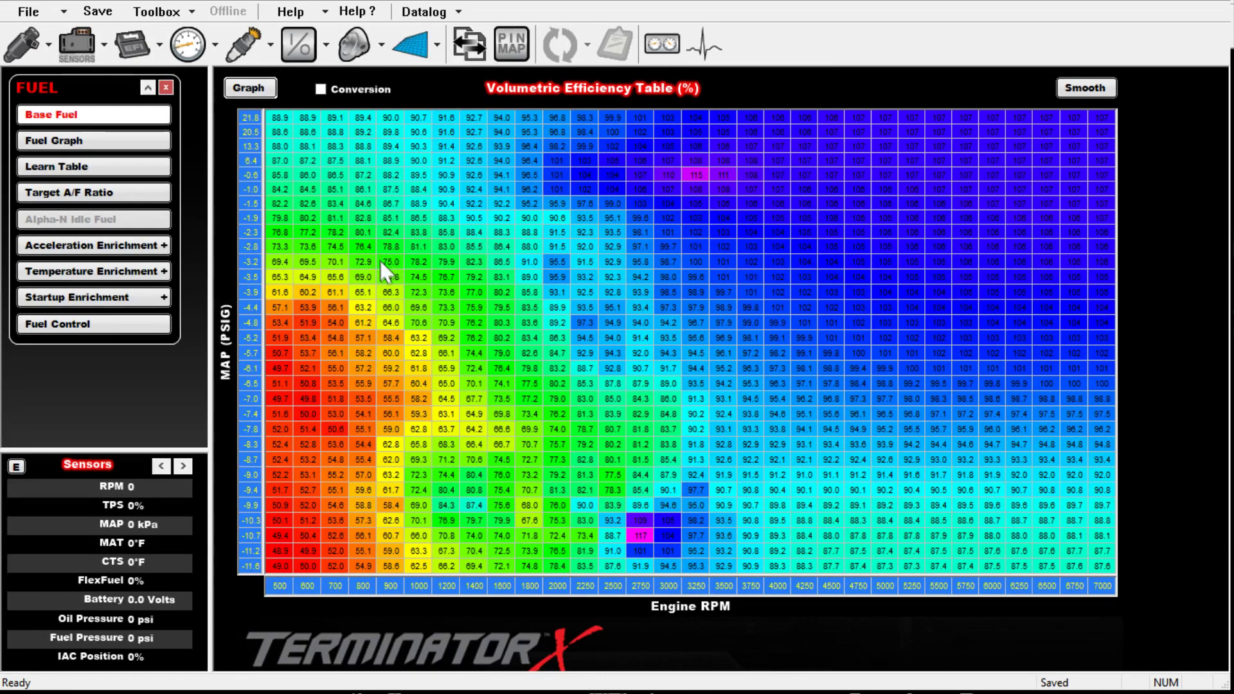
# Step: Copy the -0.6 PSIG row's fuel values and rescale the MAP axis so the -4.8 entry becomes 0, interpolated from 6.4
pyautogui.moveTo(279, 175); pyautogui.dragTo(1102, 174)
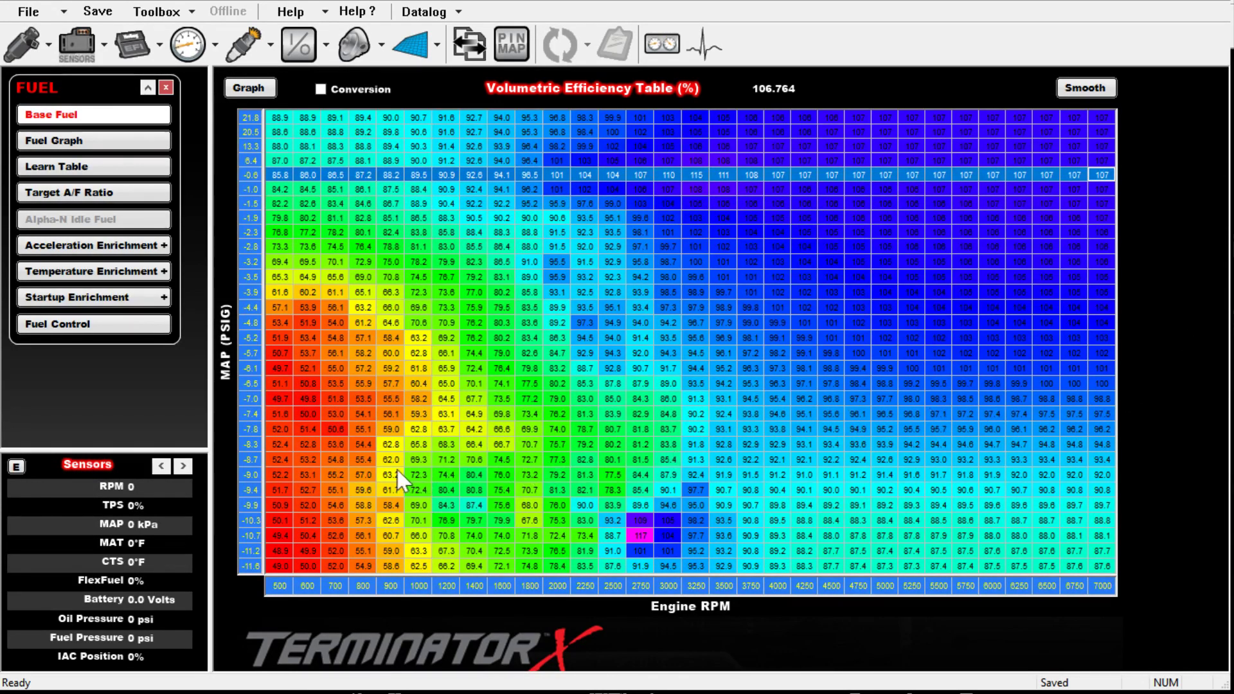
pyautogui.press('Tab')
pyautogui.write('0')
pyautogui.press('Return')
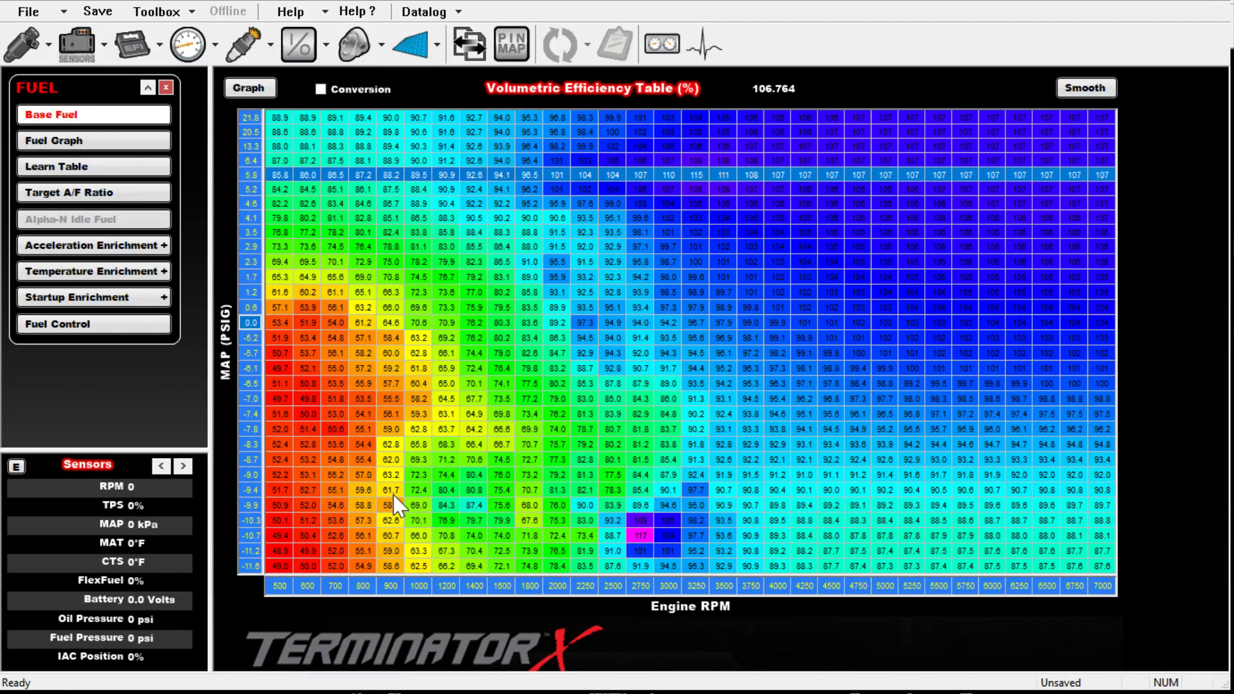
# Step: Paste the copied fuel values across the whole 0 PSIG row
pyautogui.press('Right')
pyautogui.press('Right')
pyautogui.press('Right')
pyautogui.press('Right')
pyautogui.press('Right')
pyautogui.press('Right')
pyautogui.press('Right')
pyautogui.press('Right')
pyautogui.press('Right')
pyautogui.press('Right')
pyautogui.press('Right')
pyautogui.press('Right')
pyautogui.press('Right')
pyautogui.press('Right')
pyautogui.press('Right')
pyautogui.press('Right')
pyautogui.press('Right')
pyautogui.press('Right')
pyautogui.press('Right')
pyautogui.press('Right')
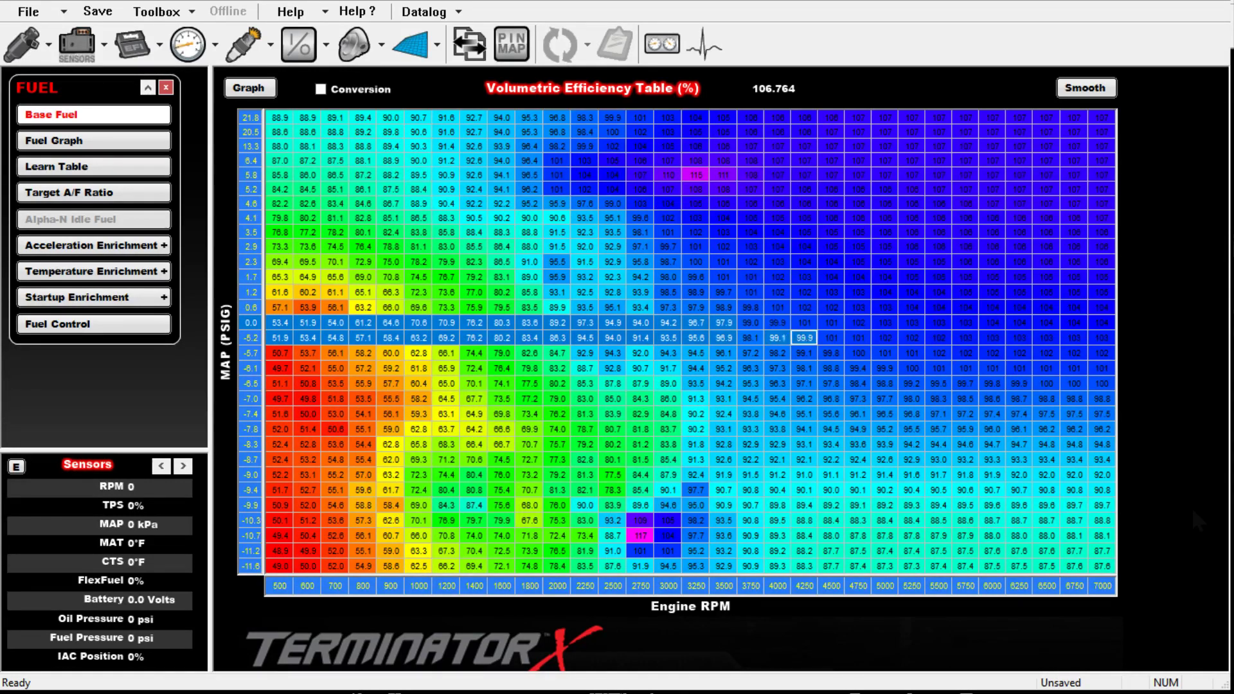
pyautogui.hotkey('ctrl', 'v')
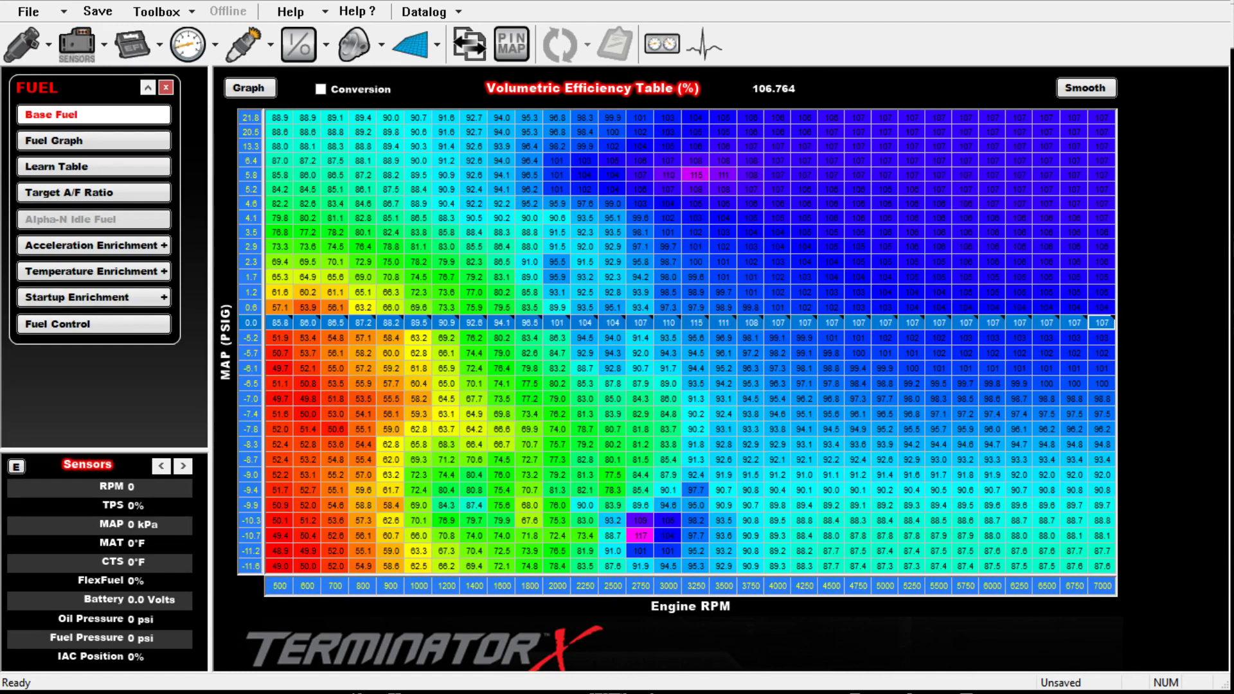
# Step: Set the 0 PSIG row's fuel cells from 3250 to 7000 RPM to 115
pyautogui.click(885, 277)
pyautogui.moveTo(695, 323); pyautogui.dragTo(1100, 322)
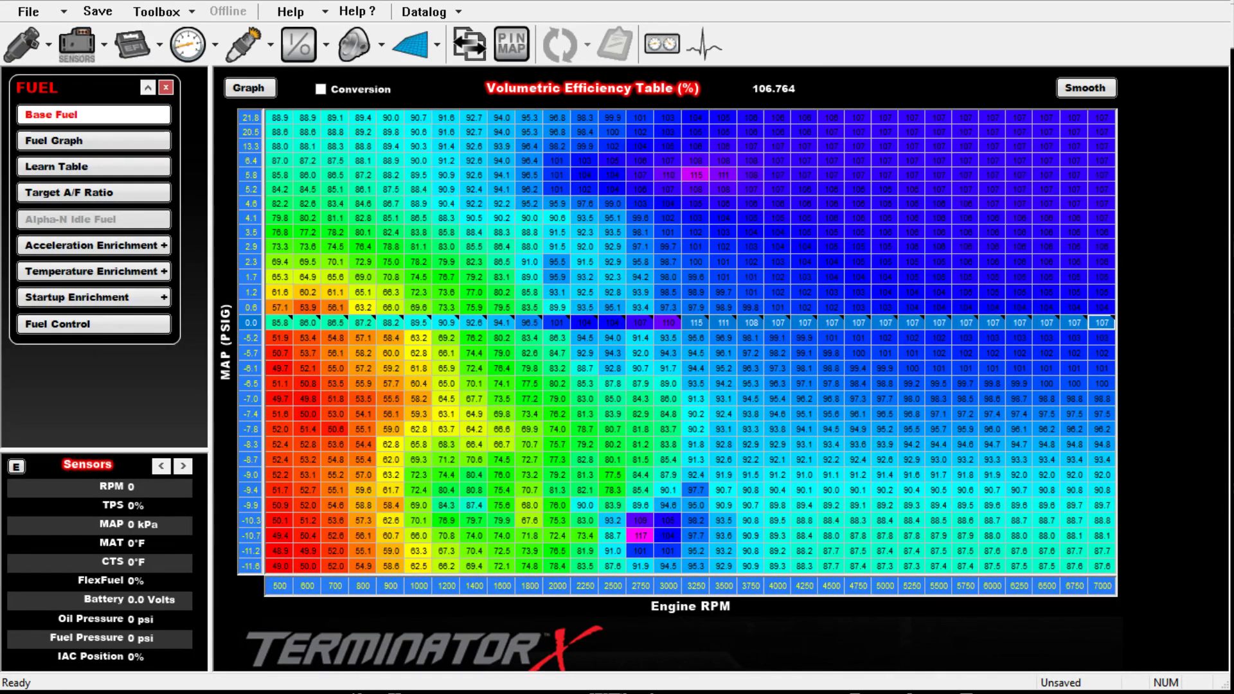
pyautogui.write('115')
pyautogui.press('Return')
pyautogui.click(858, 261)
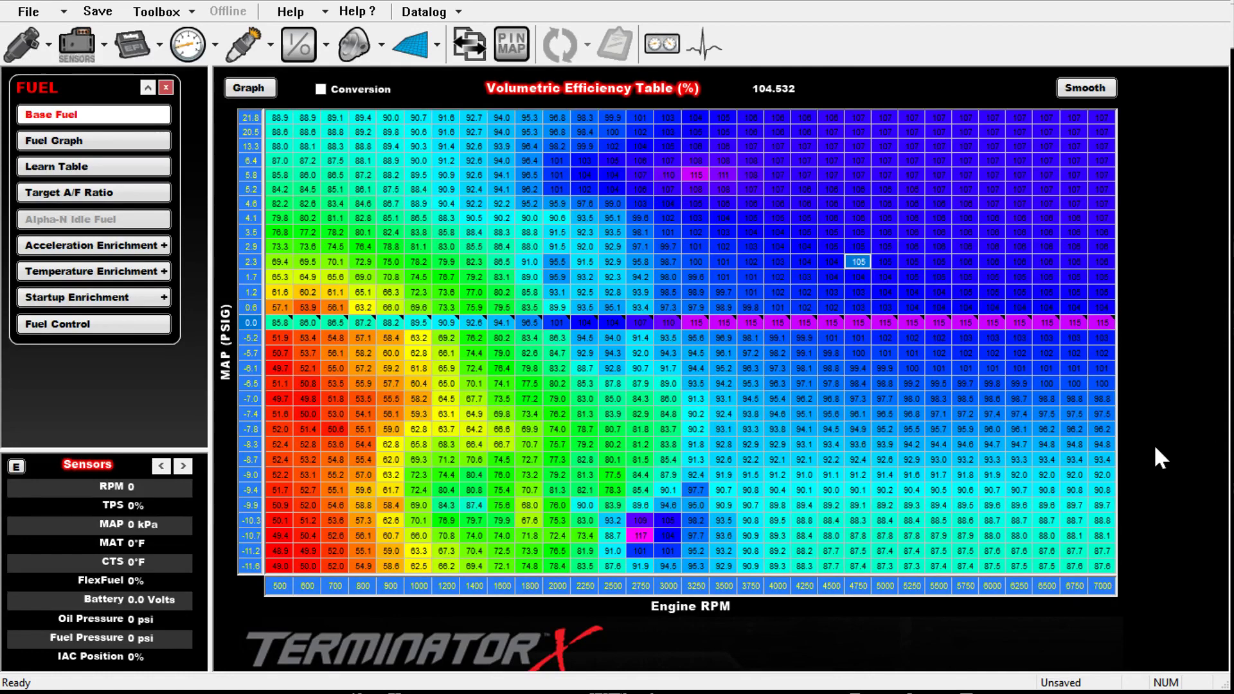
# Step: Interpolate the 0 PSIG row's fuel values between 1200 and 4000 RPM
pyautogui.press('Down')
pyautogui.press('Down')
pyautogui.press('Down')
pyautogui.press('Down')
pyautogui.press('Left')
pyautogui.press('Left')
pyautogui.press('Left')
pyautogui.press('Left')
pyautogui.hotkey('shift', 'Left')
pyautogui.hotkey('shift', 'Left')
pyautogui.hotkey('shift', 'Left')
pyautogui.hotkey('shift', 'Left')
pyautogui.hotkey('shift', 'Left')
pyautogui.hotkey('shift', 'Left')
pyautogui.hotkey('shift', 'Left')
pyautogui.hotkey('shift', 'Left')
pyautogui.hotkey('shift', 'Left')
pyautogui.hotkey('shift', 'Left')
pyautogui.hotkey('shift', 'Left')
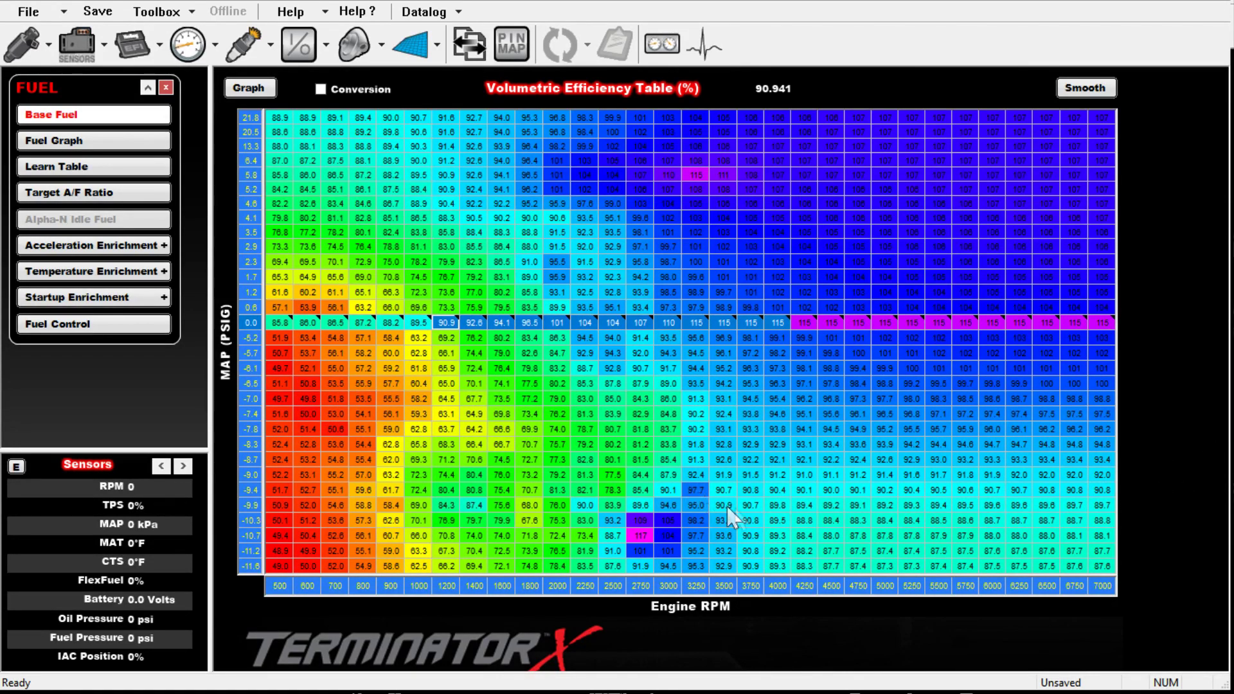
pyautogui.press('i')
pyautogui.click(556, 277)
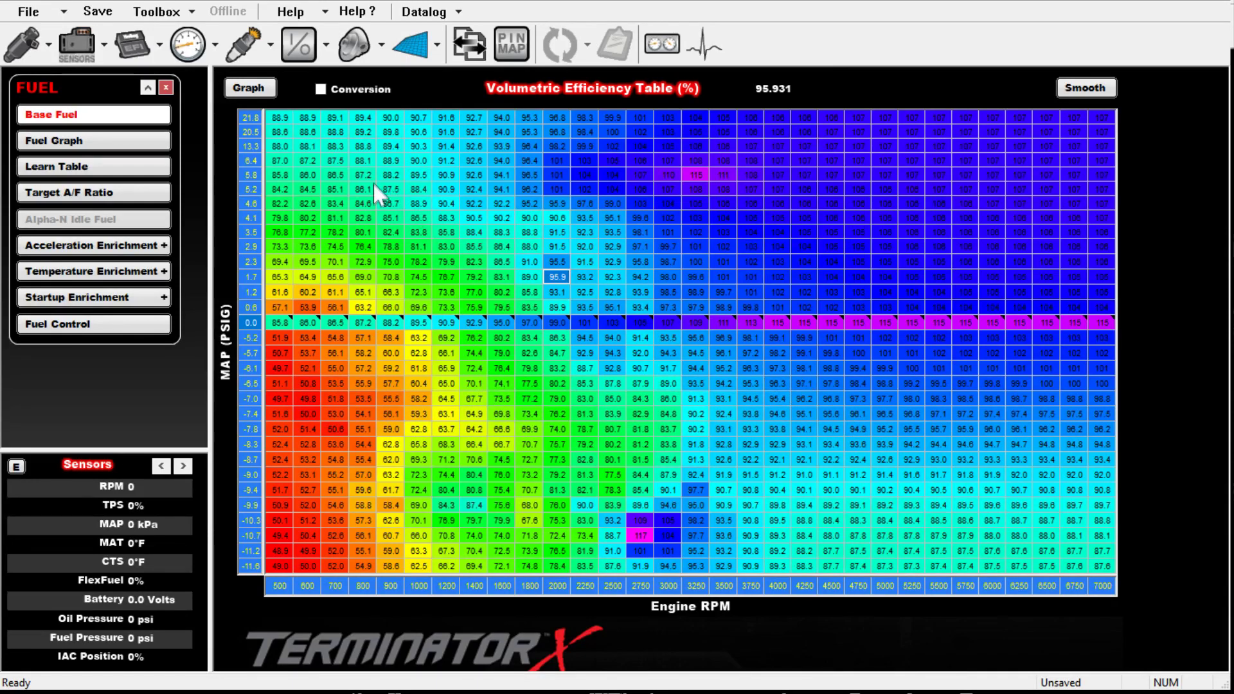
# Step: After checking the configured MAP sensor type, set the highest MAP axis value to 31.2 and interpolate the boost axis down to 0
pyautogui.press('Tab')
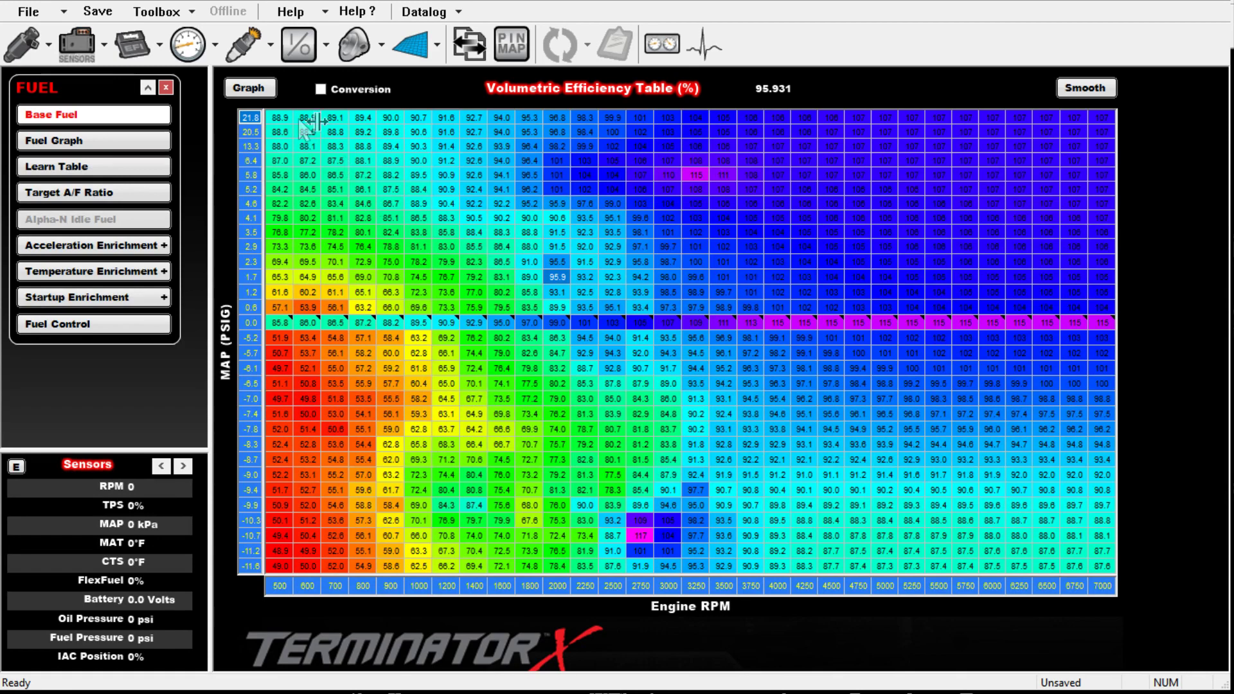
pyautogui.click(77, 43)
pyautogui.click(120, 116)
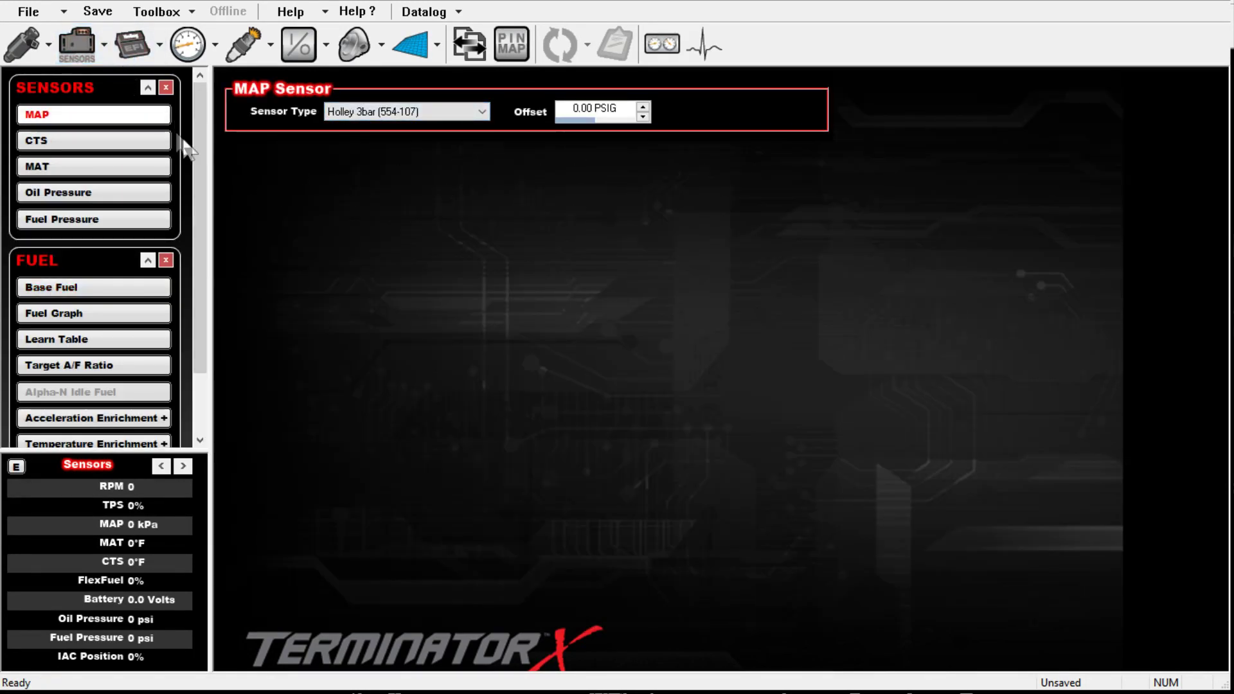
pyautogui.click(148, 87)
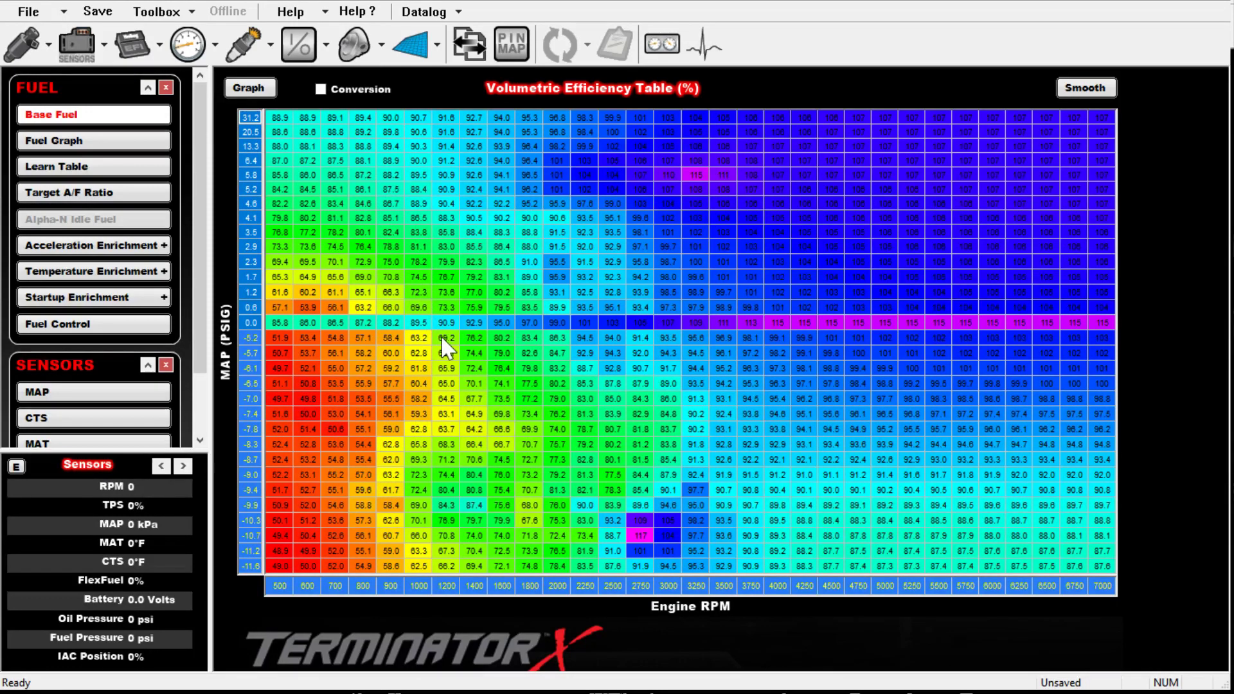
pyautogui.press('i')
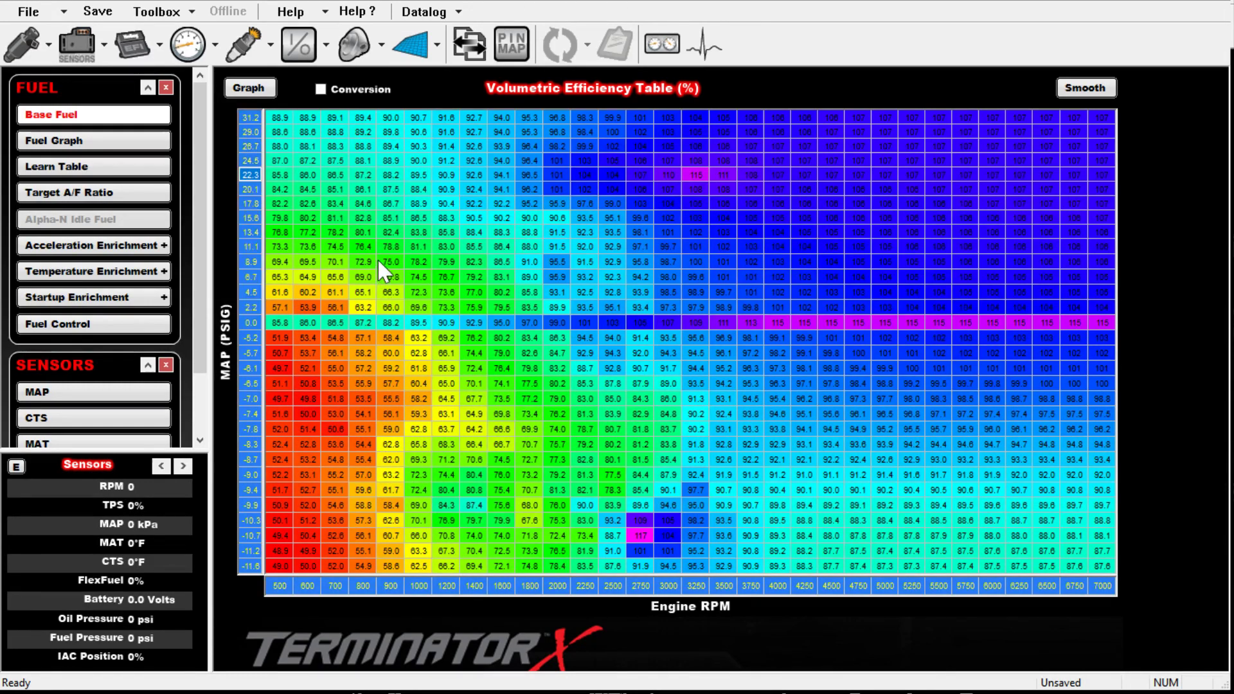
# Step: Copy the -7.8 PSIG row's fuel values and set the lowest MAP axis value to -14.5
pyautogui.moveTo(388, 432); pyautogui.dragTo(383, 489)
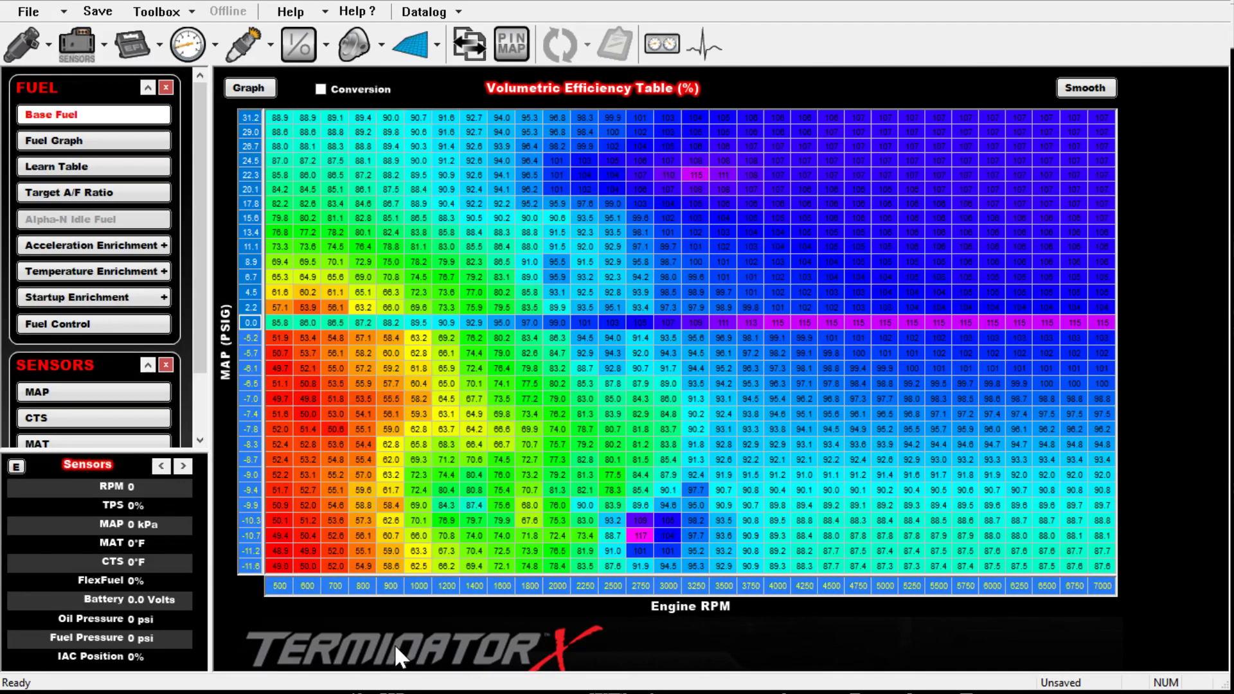
pyautogui.moveTo(280, 429); pyautogui.dragTo(1102, 428)
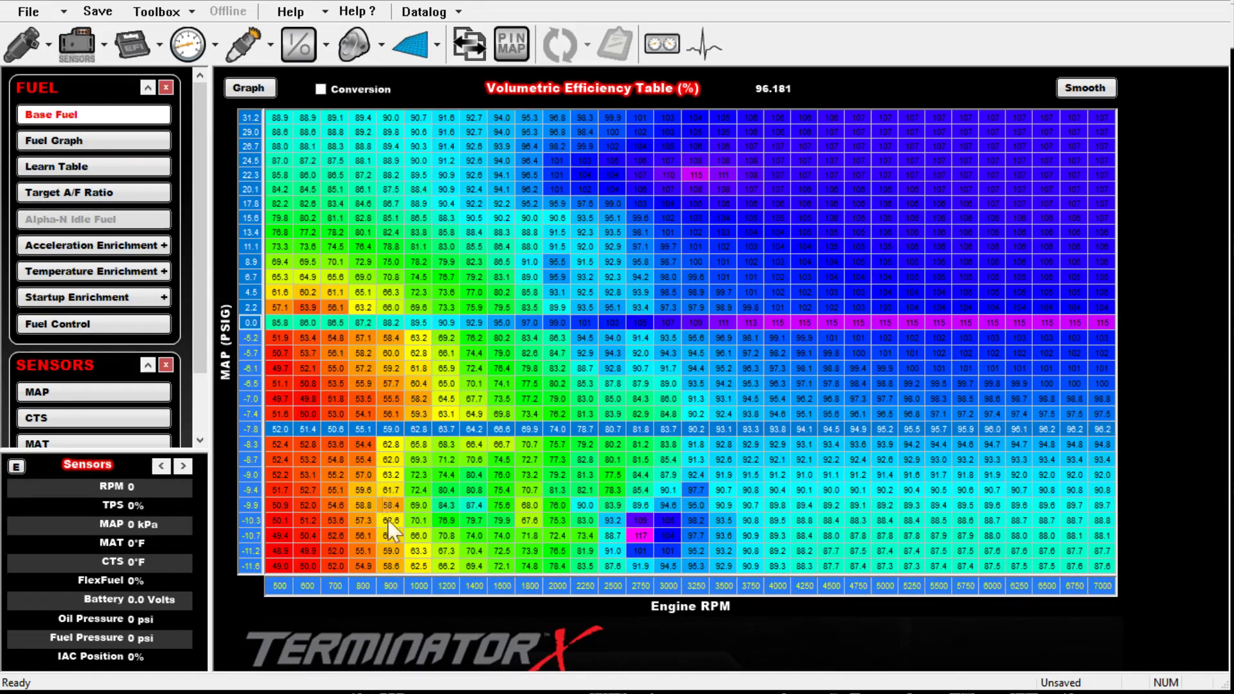
pyautogui.click(250, 566)
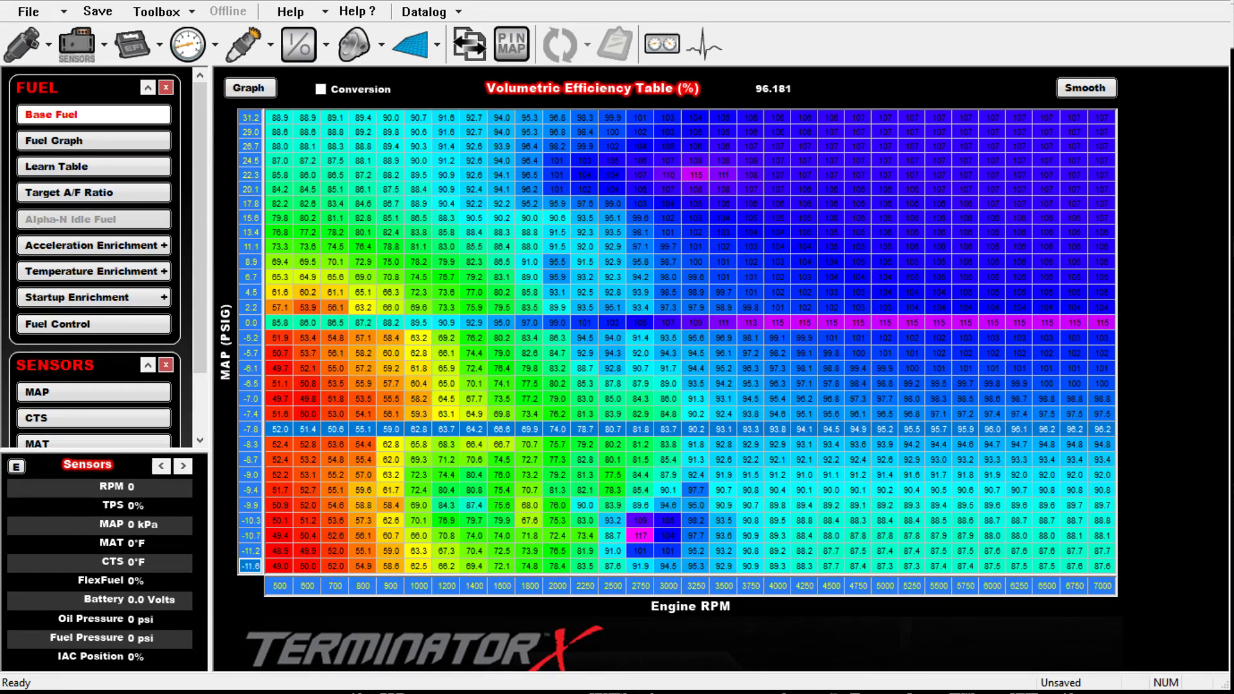
pyautogui.write('-')
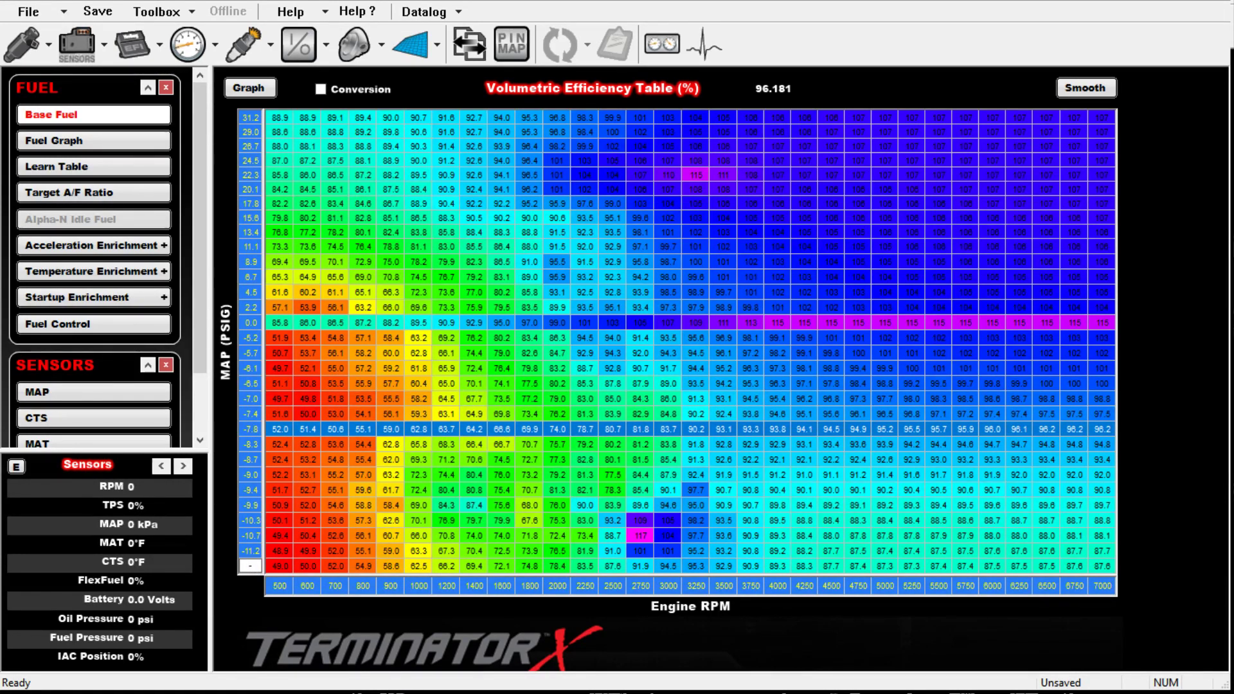
pyautogui.write('14.5')
pyautogui.press('Return')
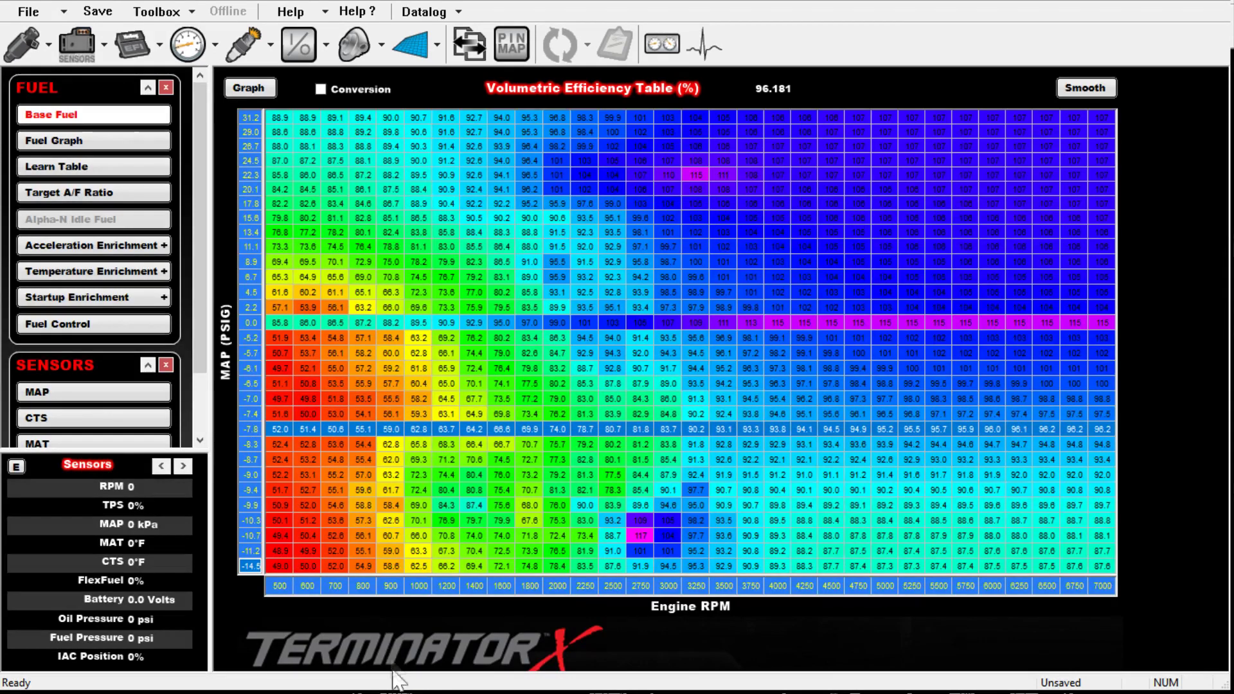
# Step: Interpolate the MAP axis evenly between 0 and -14.5 PSIG
pyautogui.press('Up')
pyautogui.press('Up')
pyautogui.press('Up')
pyautogui.press('Up')
pyautogui.press('Up')
pyautogui.press('Down')
pyautogui.press('Down')
pyautogui.press('Down')
pyautogui.press('Down')
pyautogui.press('Down')
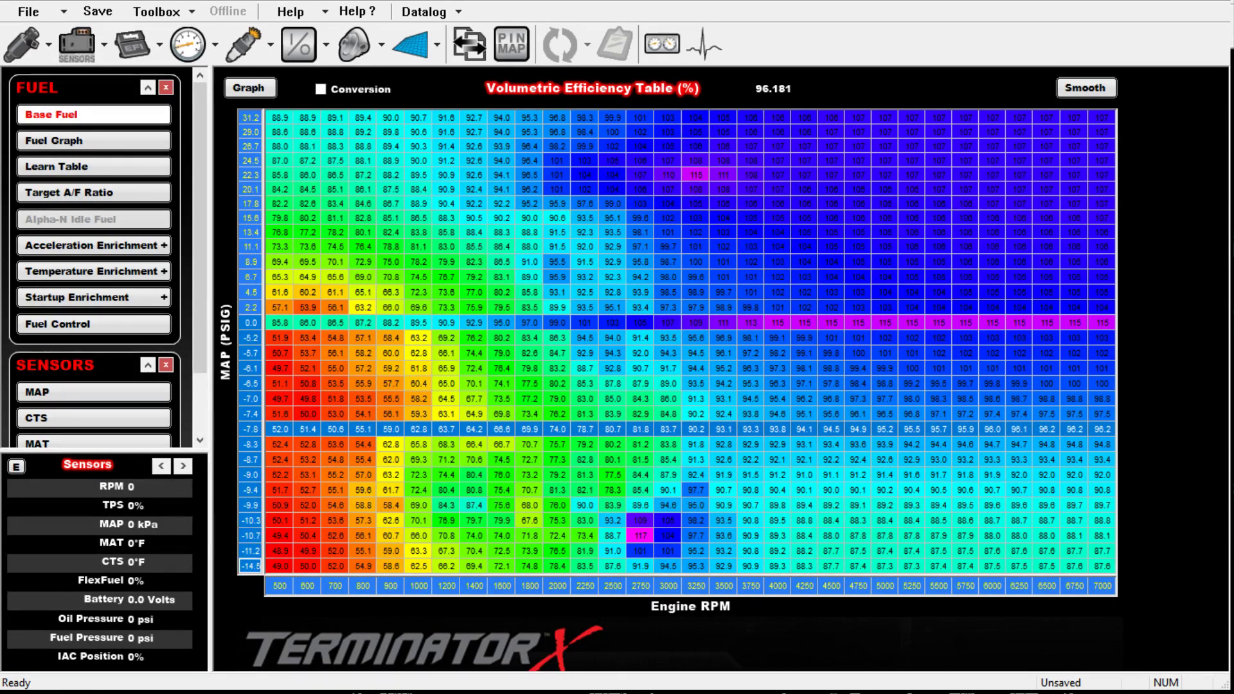
pyautogui.press('i')
# Step: Paste the copied fuel values across the -8.2 PSIG row
pyautogui.moveTo(280, 459); pyautogui.dragTo(1102, 459)
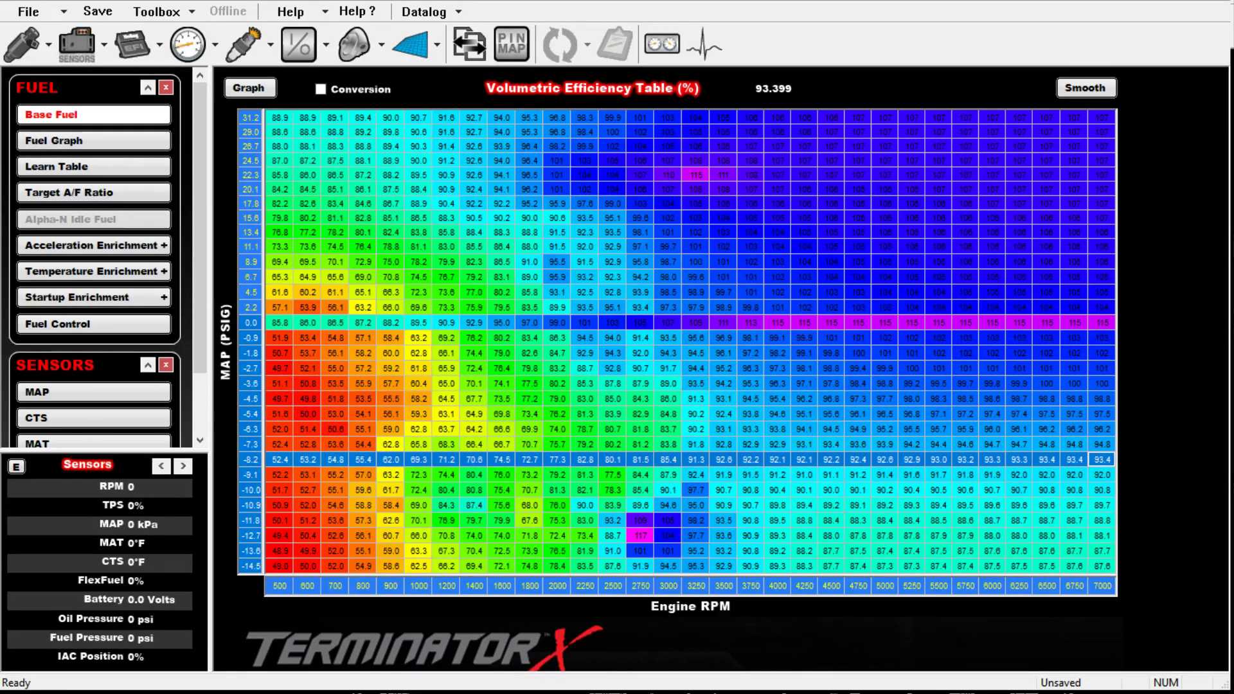
pyautogui.write('52.0\t51.4\t50.6\t55.1\t59.0\t62.8\t63.7\t64.2\t66.6\t69.9\t74.0\t78.7\t80.7\t81.8\t83.7\t90.2\t93.1\t93.3\t93.8\t94.1\t94.5\t94.9\t95.2\t95.5\t95.8\t95.9\t96.0\t96.1\t96.2\t96.2\t96.2')
pyautogui.click(723, 414)
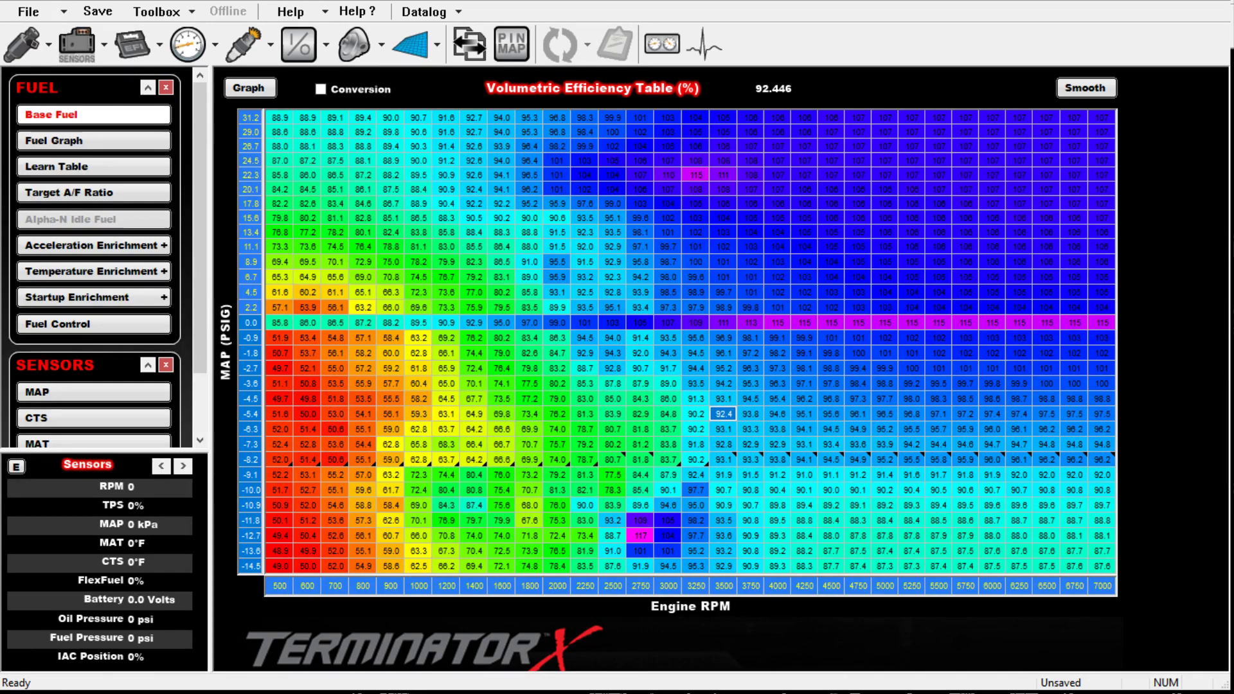
# Step: Interpolate the fuel values across all RPM columns from the 0 PSIG row to the -8.2 PSIG row
pyautogui.moveTo(1102, 323); pyautogui.dragTo(283, 459)
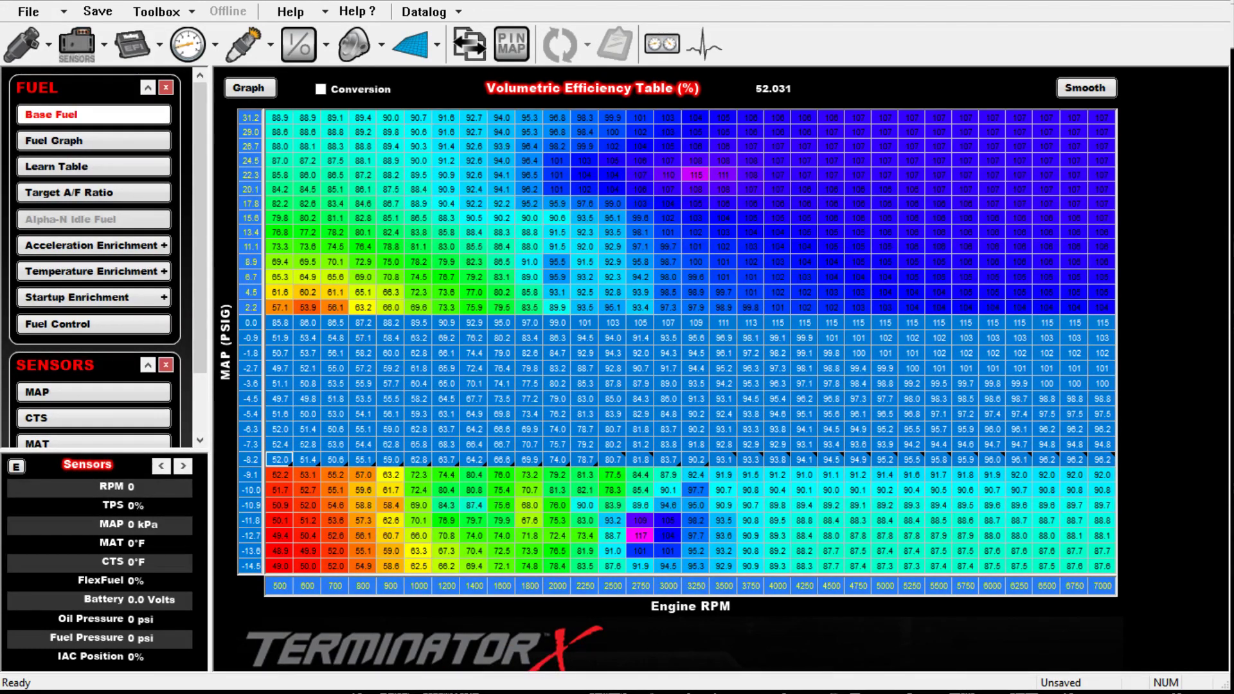
pyautogui.press('i')
pyautogui.click(446, 551)
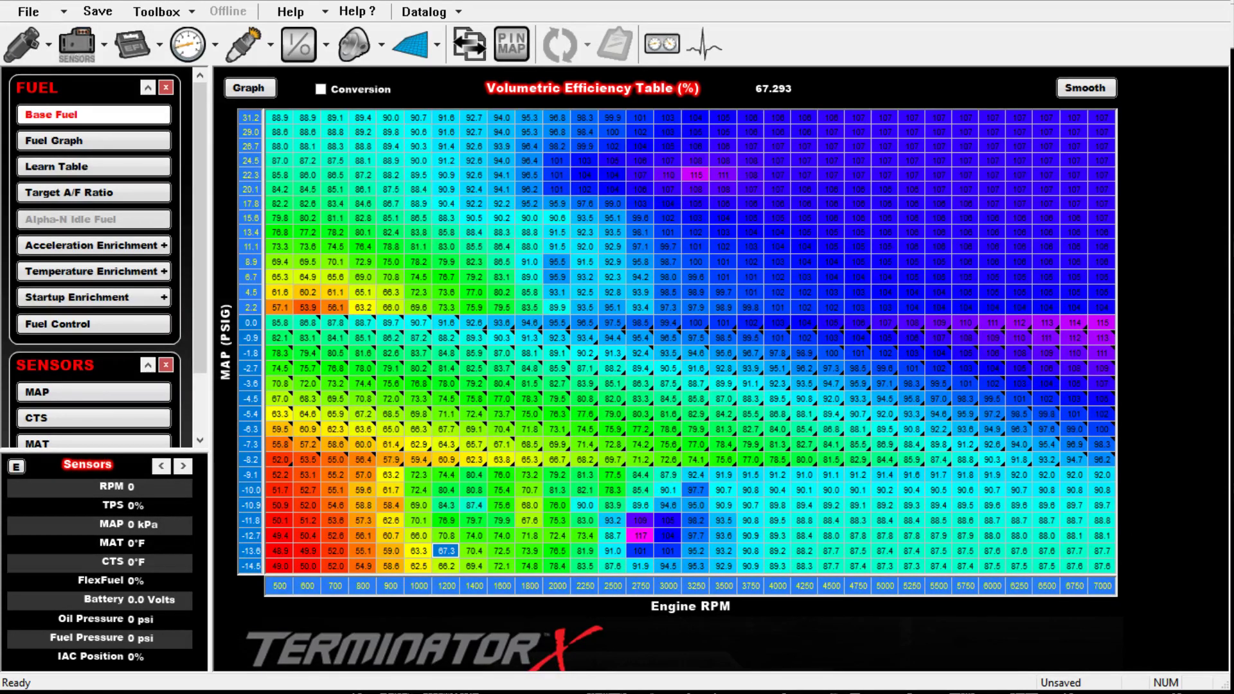
# Step: Interpolate the fuel values across all RPM columns from the -8.2 PSIG row to the -14.5 PSIG row
pyautogui.moveTo(1102, 459); pyautogui.dragTo(446, 520)
pyautogui.click(639, 551)
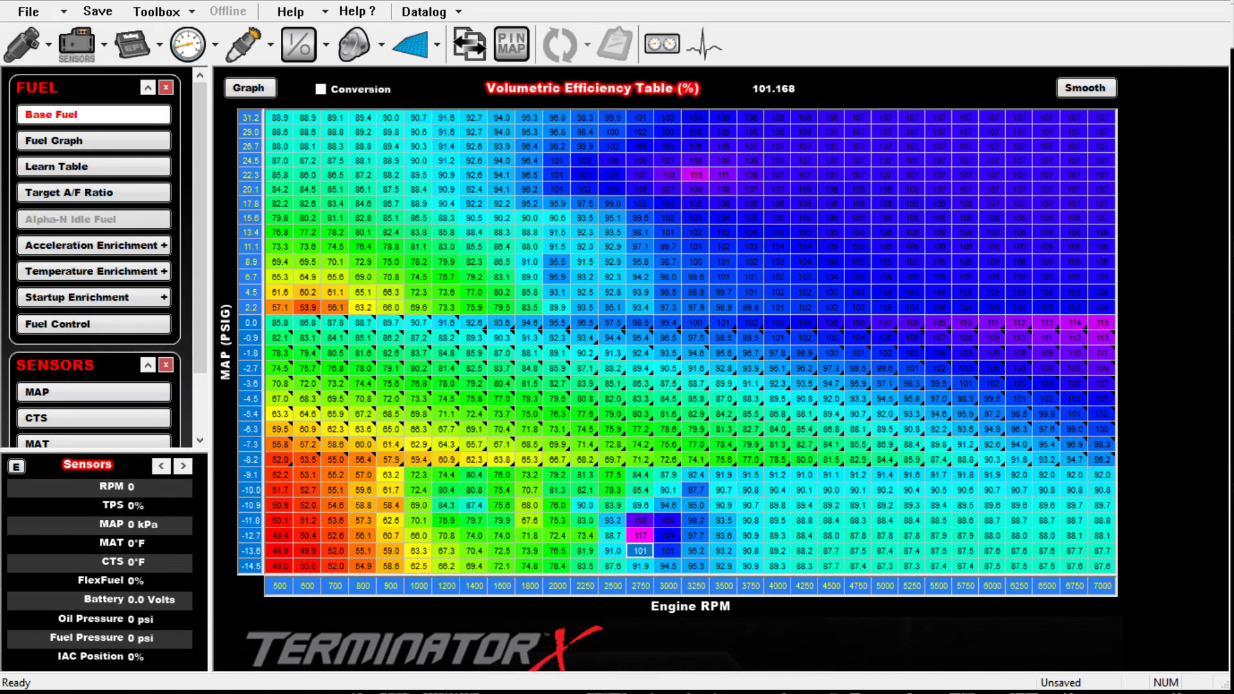
pyautogui.moveTo(1102, 459); pyautogui.dragTo(280, 566)
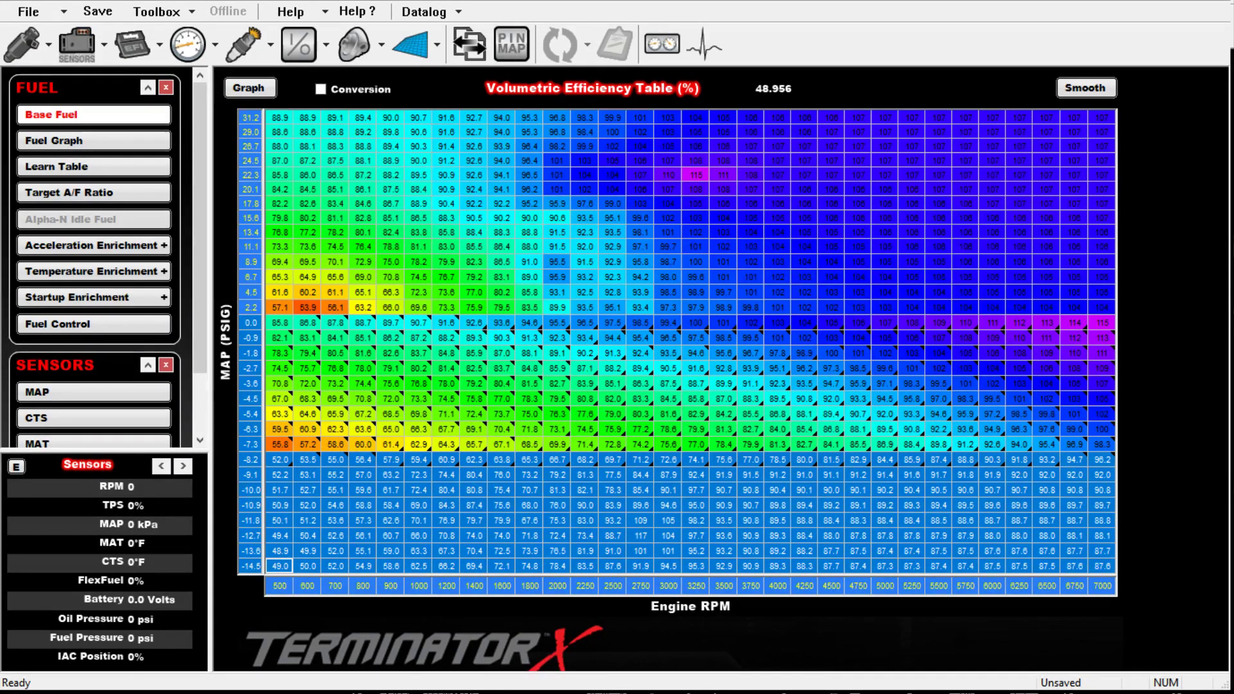
pyautogui.click(639, 474)
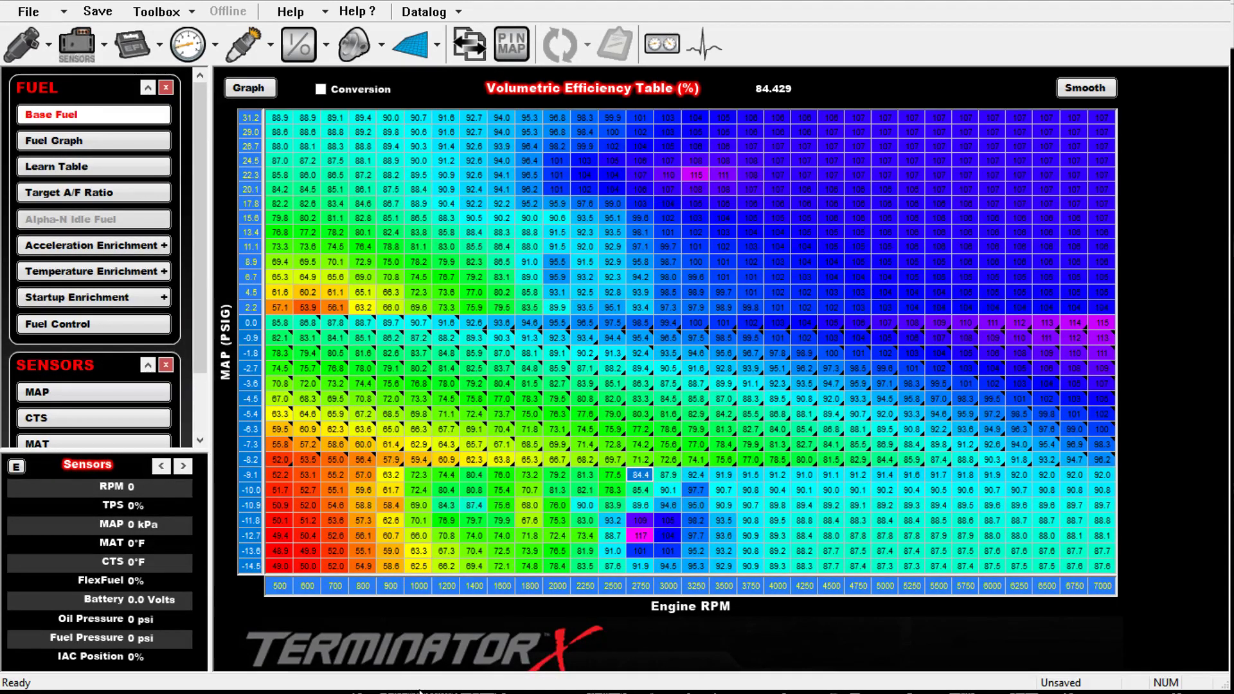
pyautogui.moveTo(279, 459); pyautogui.dragTo(1102, 566)
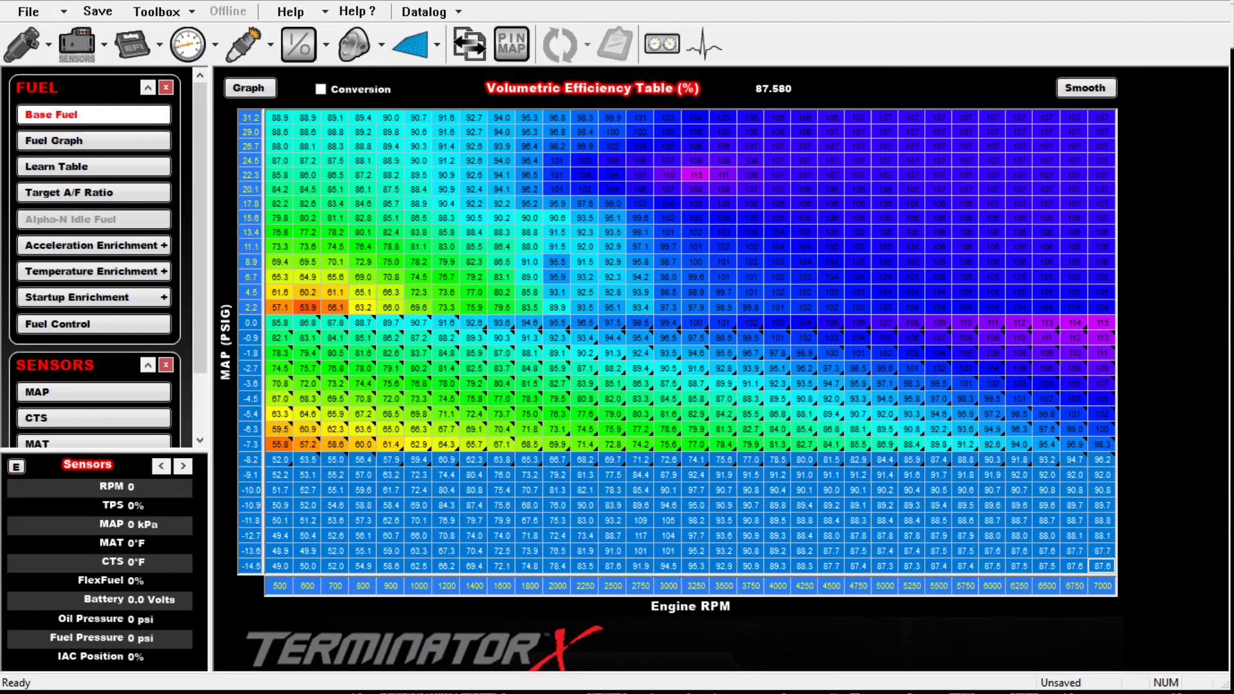
pyautogui.click(1047, 551)
pyautogui.hotkey('ctrl', 'i')
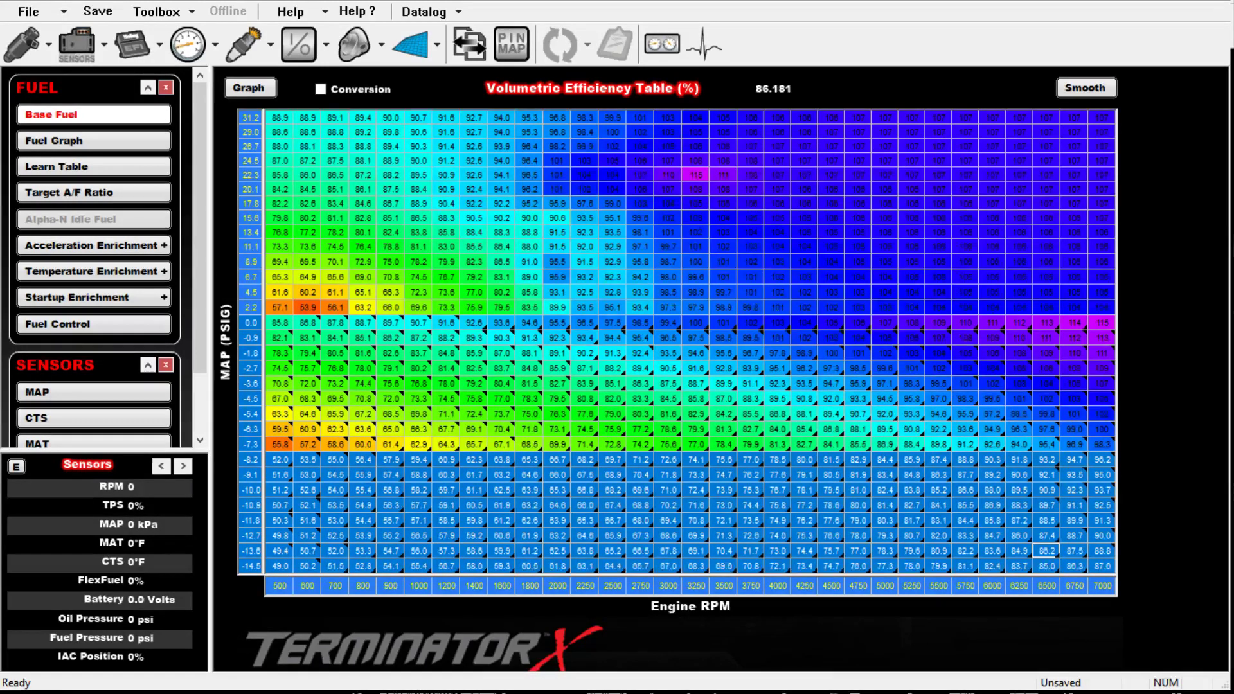
pyautogui.click(777, 520)
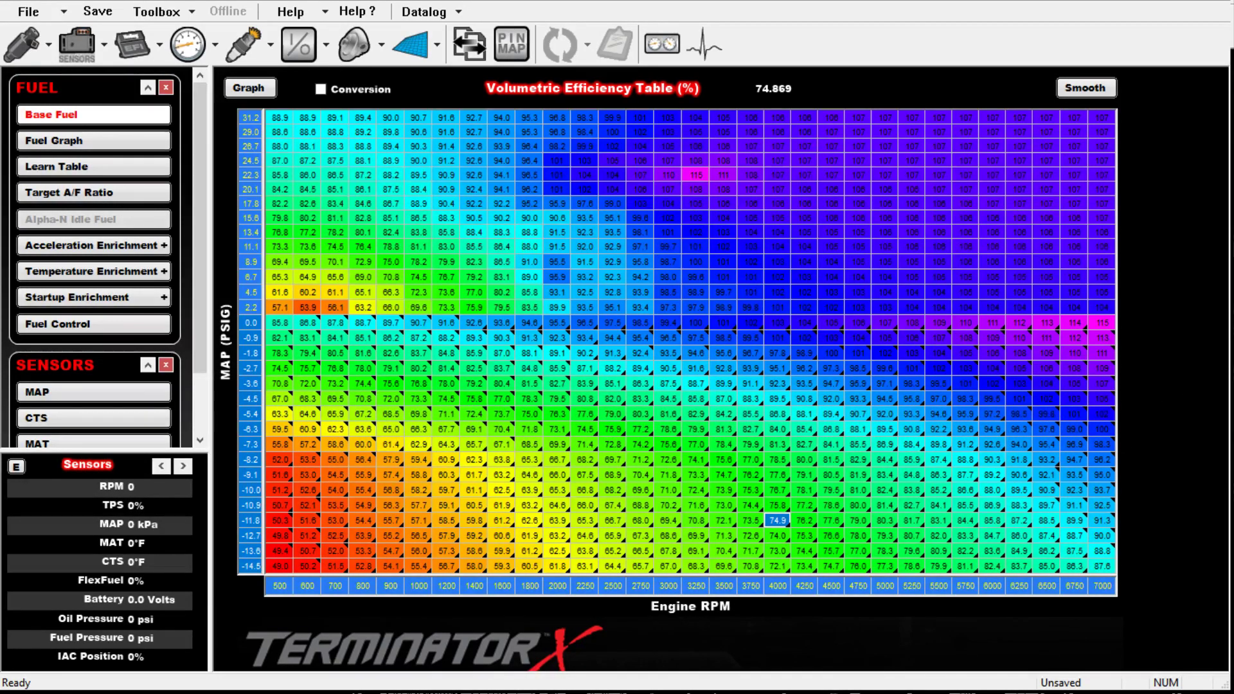
# Step: Set the volumetric efficiency value at 31.2 PSIG and 7000 RPM to 175
pyautogui.click(1102, 117)
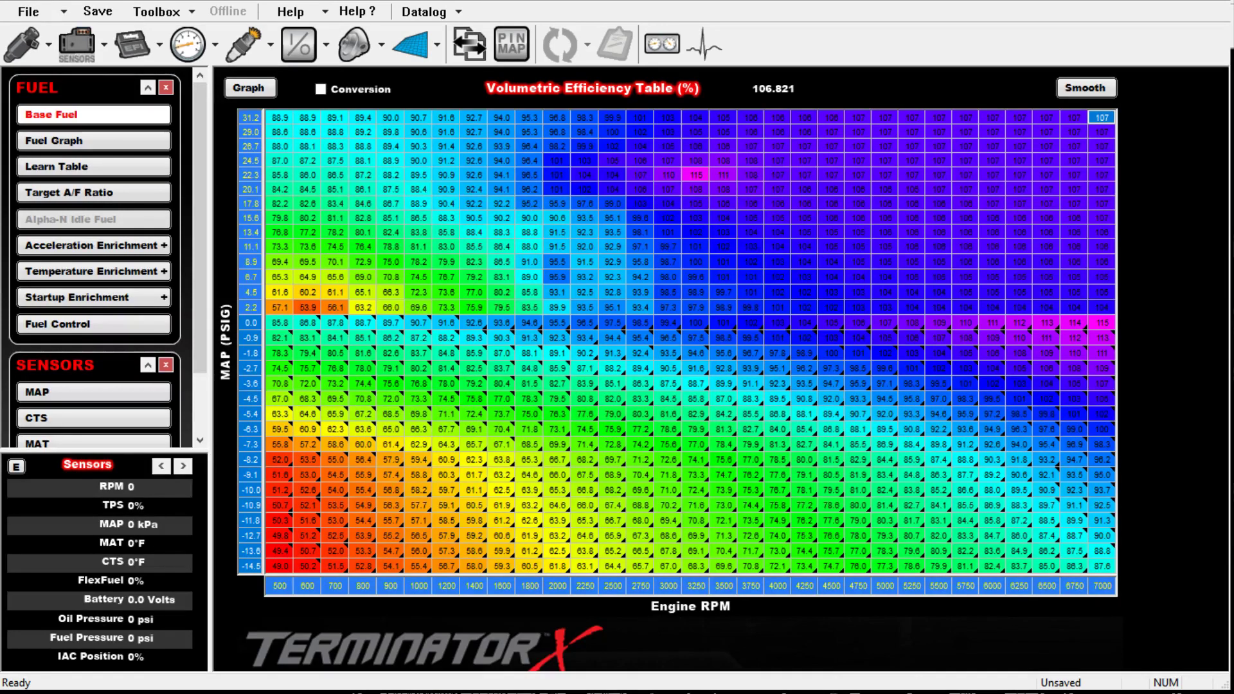
pyautogui.write('175')
pyautogui.press('Return')
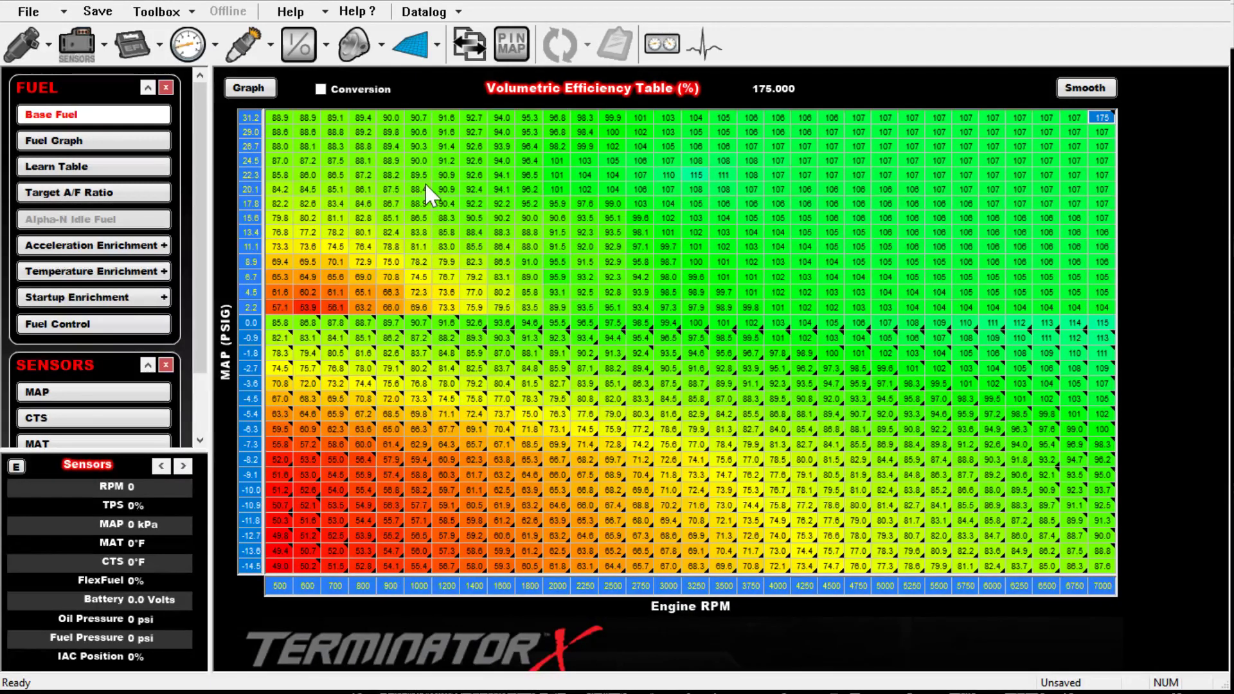
# Step: Set the volumetric efficiency value at 31.2 PSIG and 500 RPM to 115
pyautogui.press('Home')
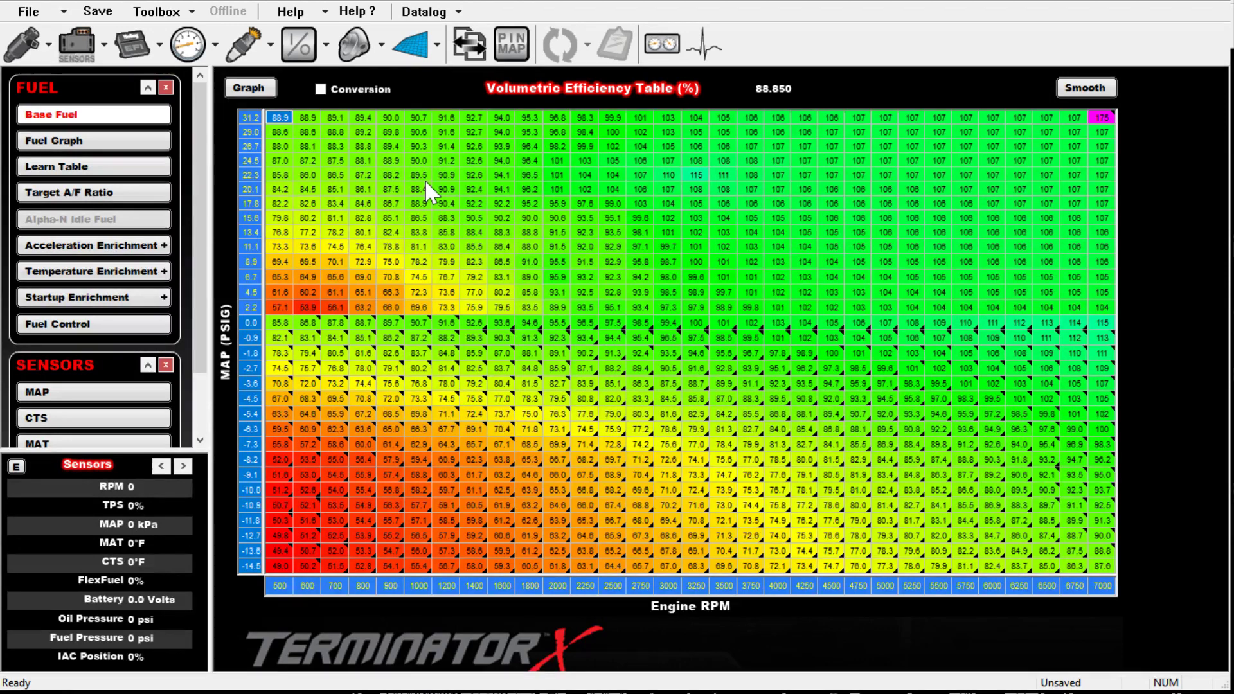
pyautogui.write('115')
pyautogui.press('Return')
# Step: Interpolate the volumetric efficiency values over the whole boost region, from 0 to 31.2 PSIG and from 500 to 7000 RPM
pyautogui.moveTo(280, 322); pyautogui.dragTo(1102, 189)
pyautogui.hotkey('shift', 'Up')
pyautogui.hotkey('shift', 'Up')
pyautogui.hotkey('shift', 'Up')
pyautogui.hotkey('shift', 'Up')
pyautogui.hotkey('shift', 'Up')
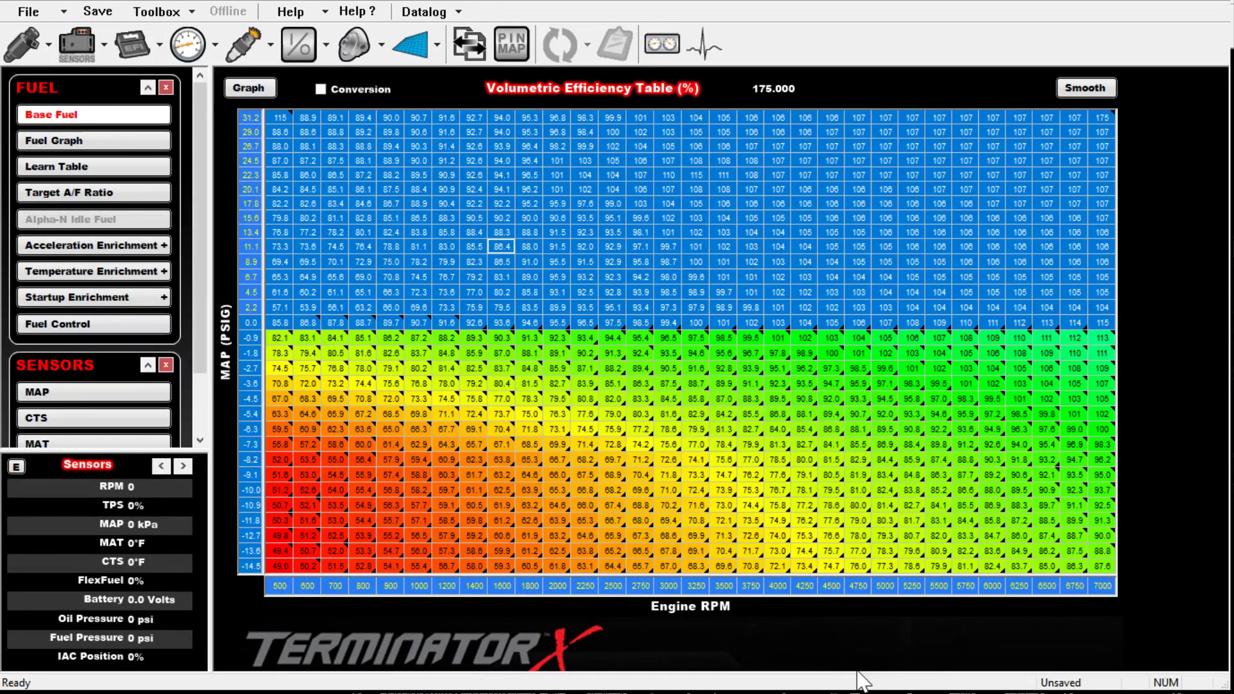
pyautogui.hotkey('ctrl', 'i')
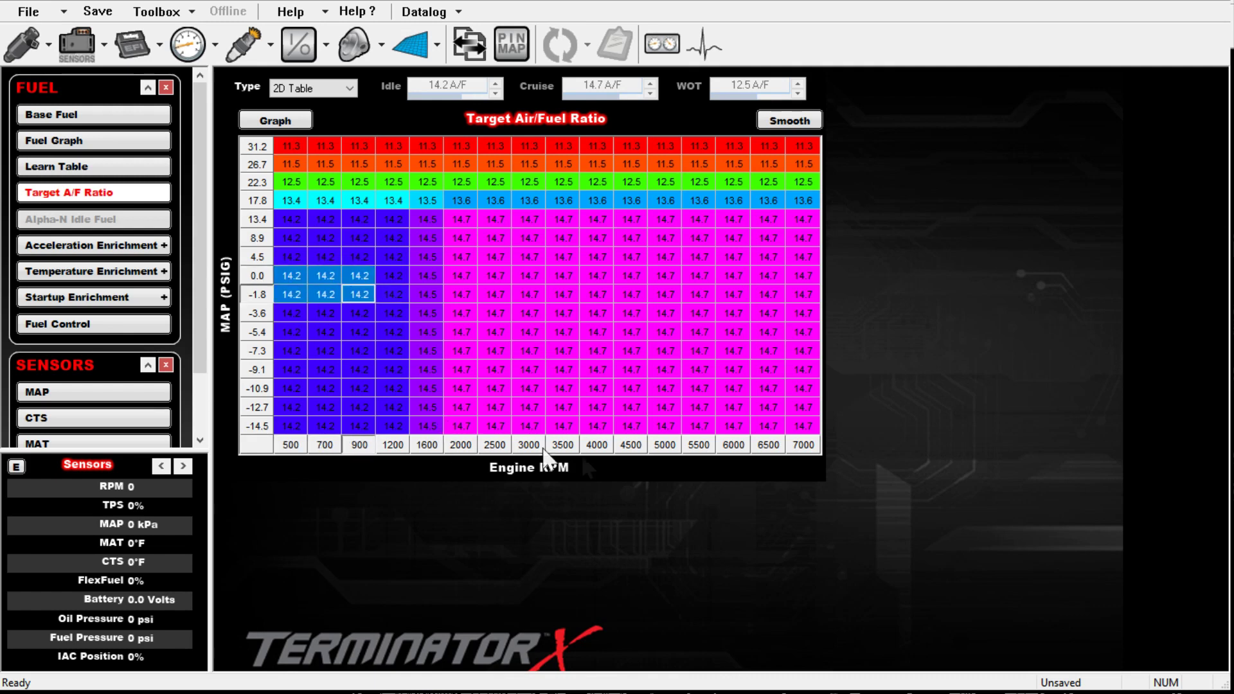
# Step: Set the target air/fuel ratio to 14.0 at every RPM for the rows from 0 PSIG to -14.5 PSIG
pyautogui.moveTo(545, 458); pyautogui.dragTo(1228, 649)
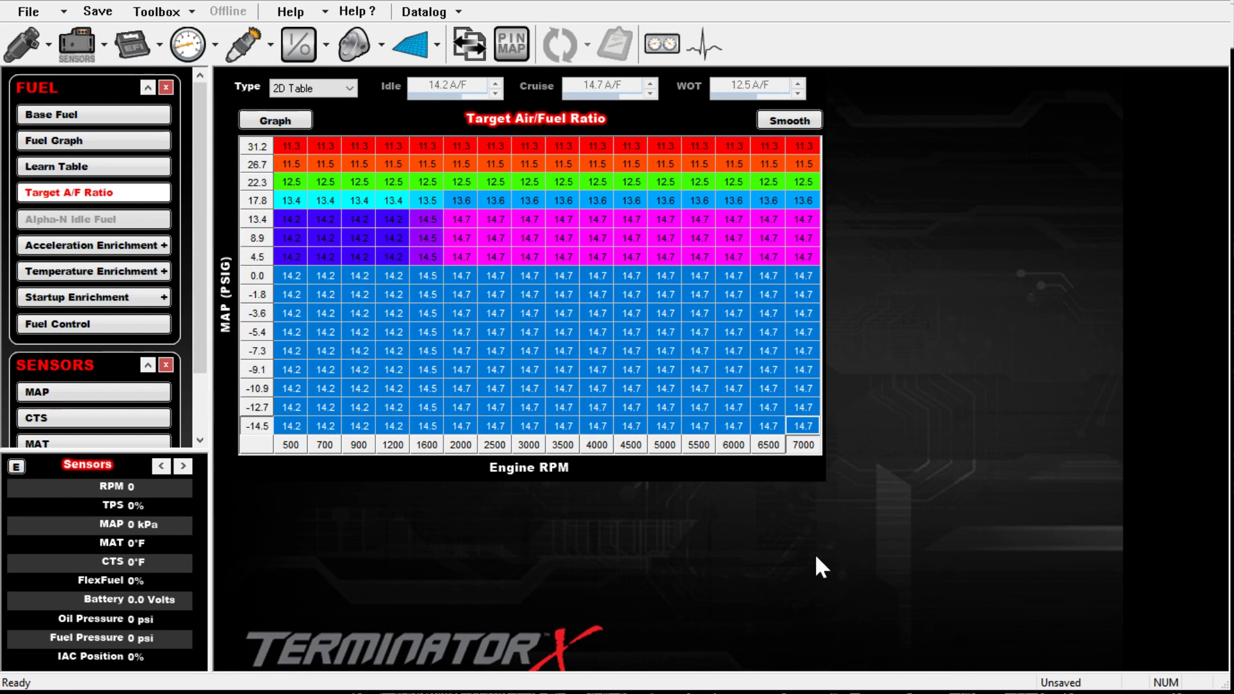
pyautogui.write('14')
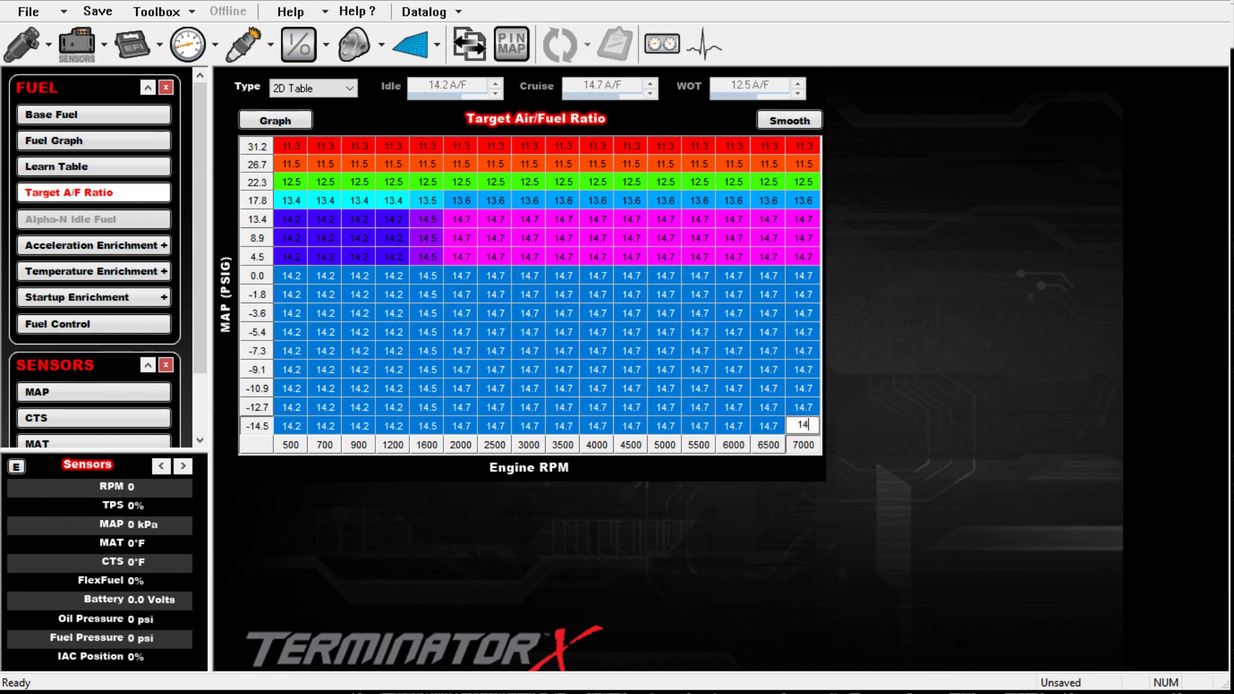
pyautogui.press('Return')
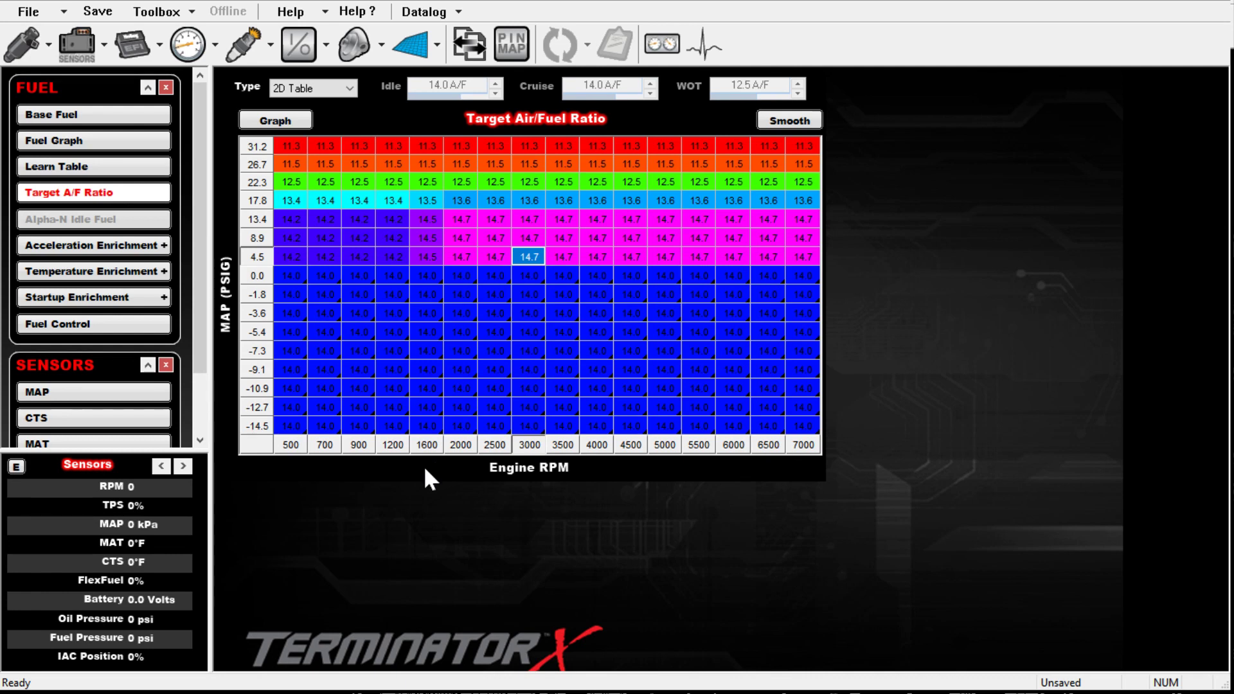
# Step: Set the target air/fuel ratio to 12.5 at every RPM for the rows from -3.6 PSIG to 8.9 PSIG
pyautogui.press('Home')
pyautogui.press('Down')
pyautogui.press('Down')
pyautogui.press('Down')
pyautogui.press('Up')
pyautogui.press('Down')
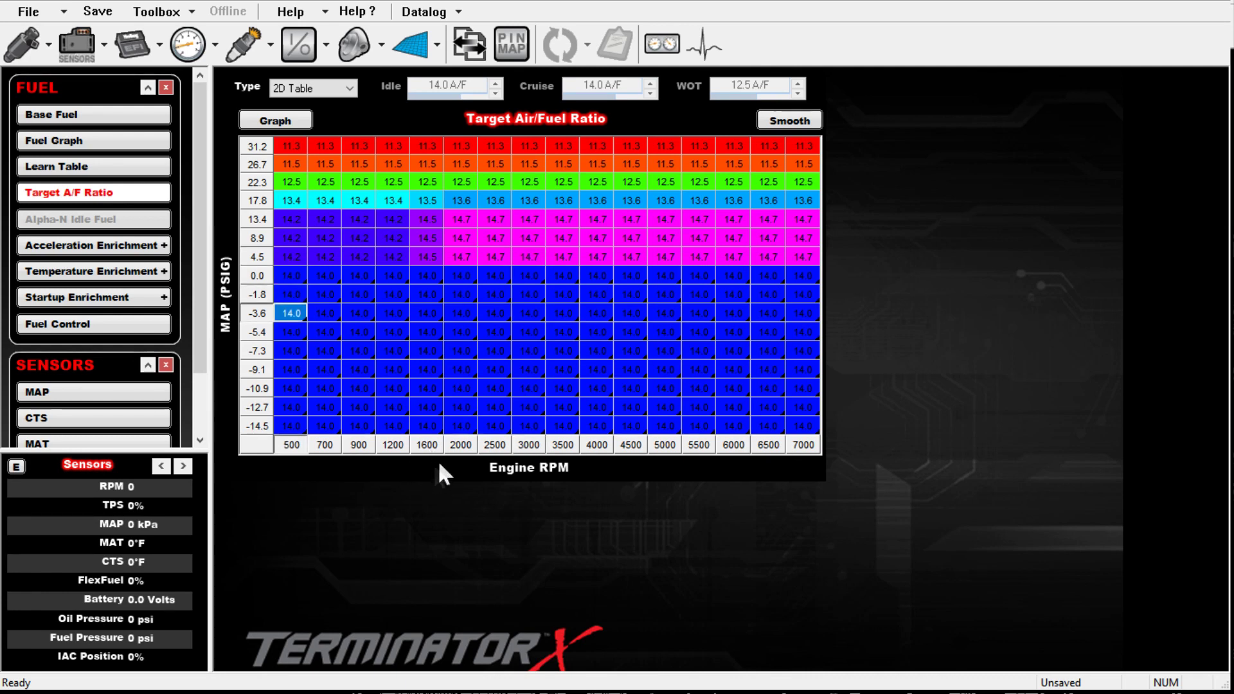
pyautogui.moveTo(292, 308)
pyautogui.mouseDown()
pyautogui.moveTo(769, 278)
pyautogui.moveTo(803, 258)
pyautogui.mouseUp()
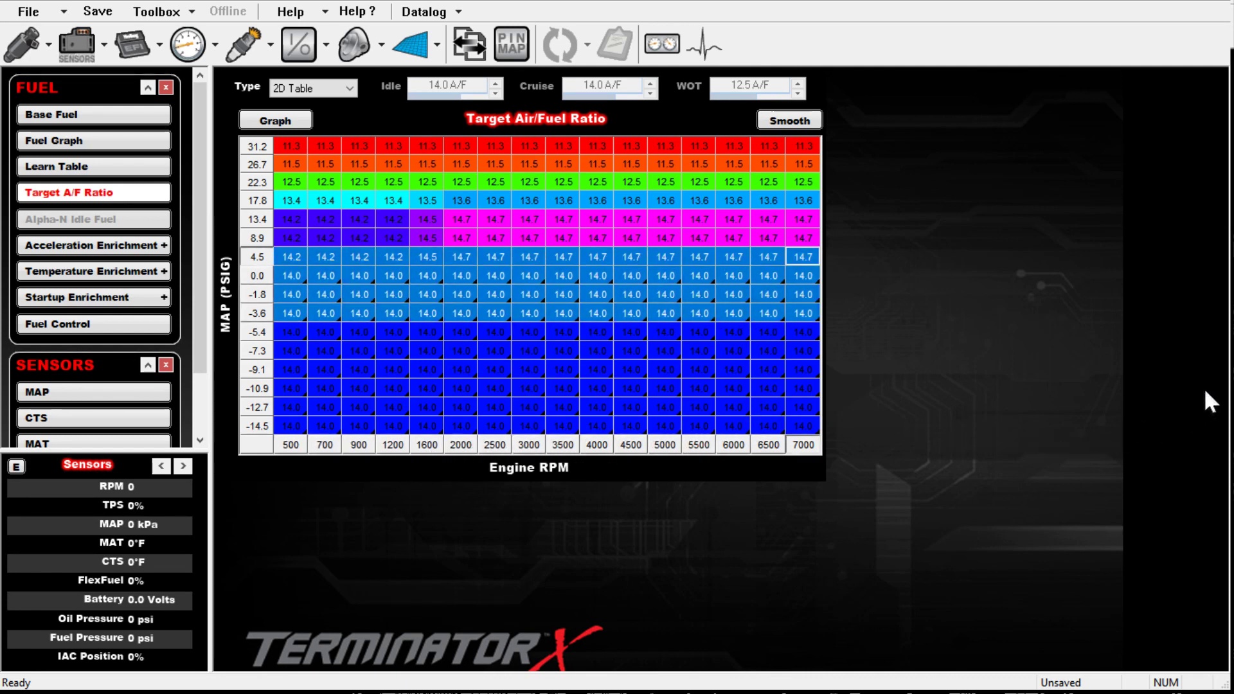
pyautogui.hotkey('shift', 'Up')
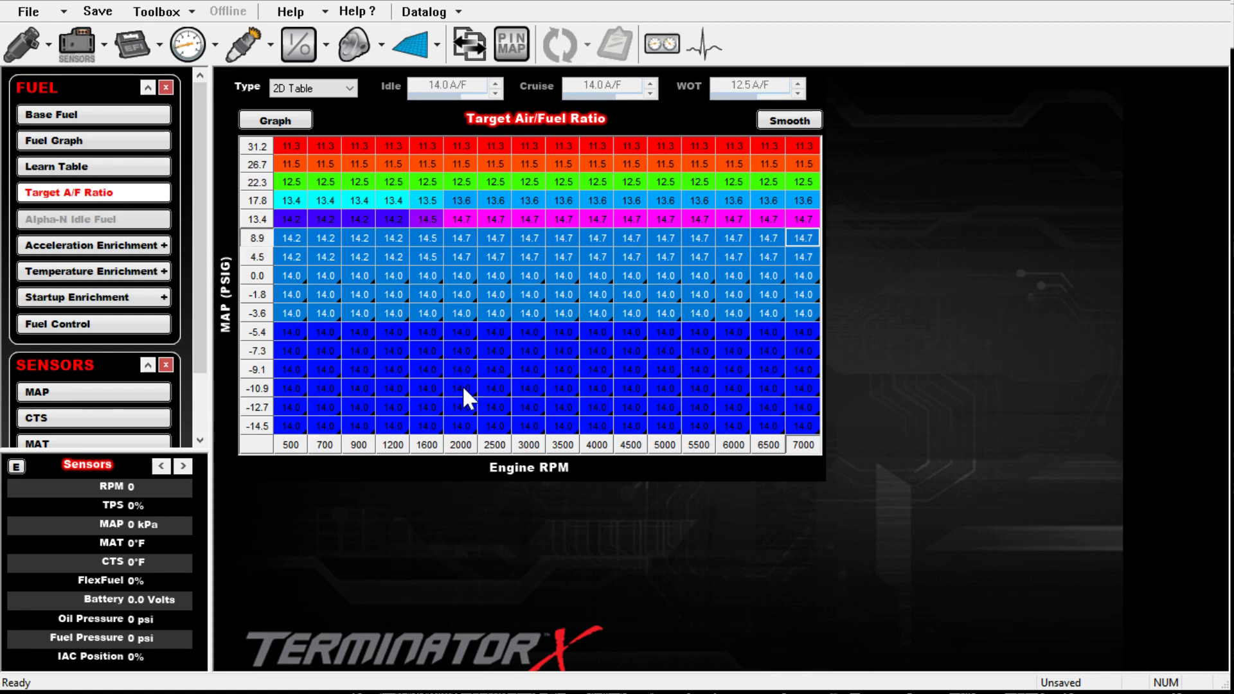
pyautogui.write('12.5')
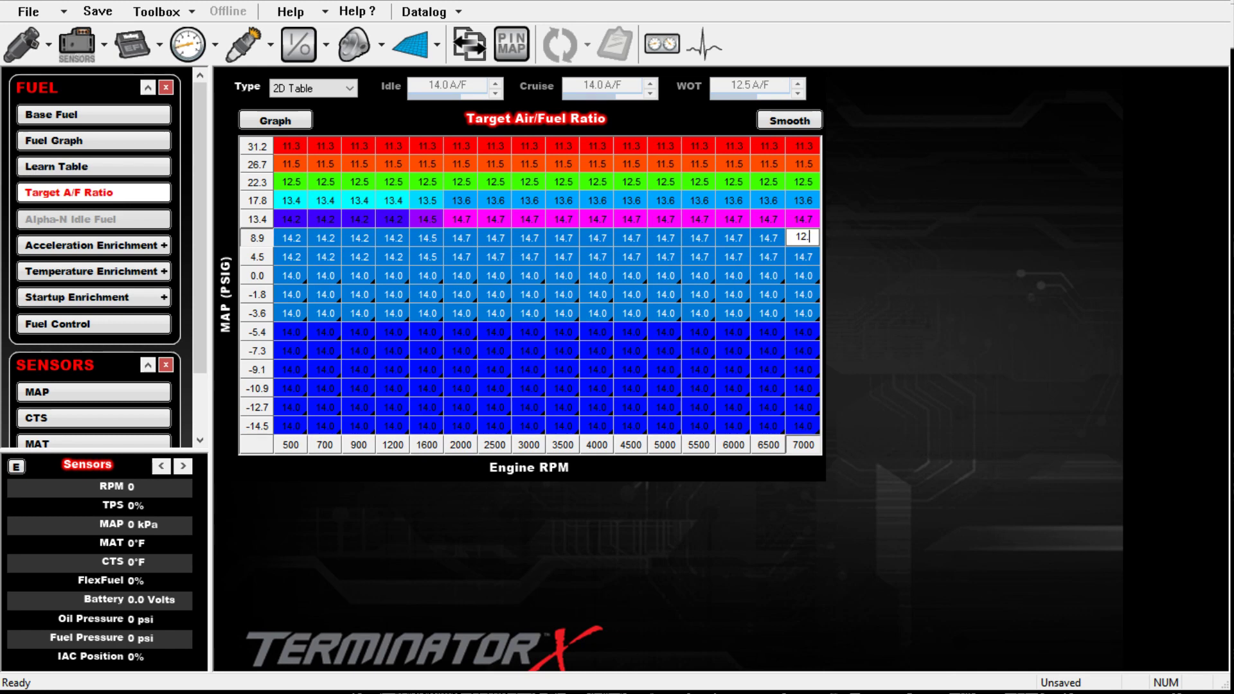
pyautogui.press('Return')
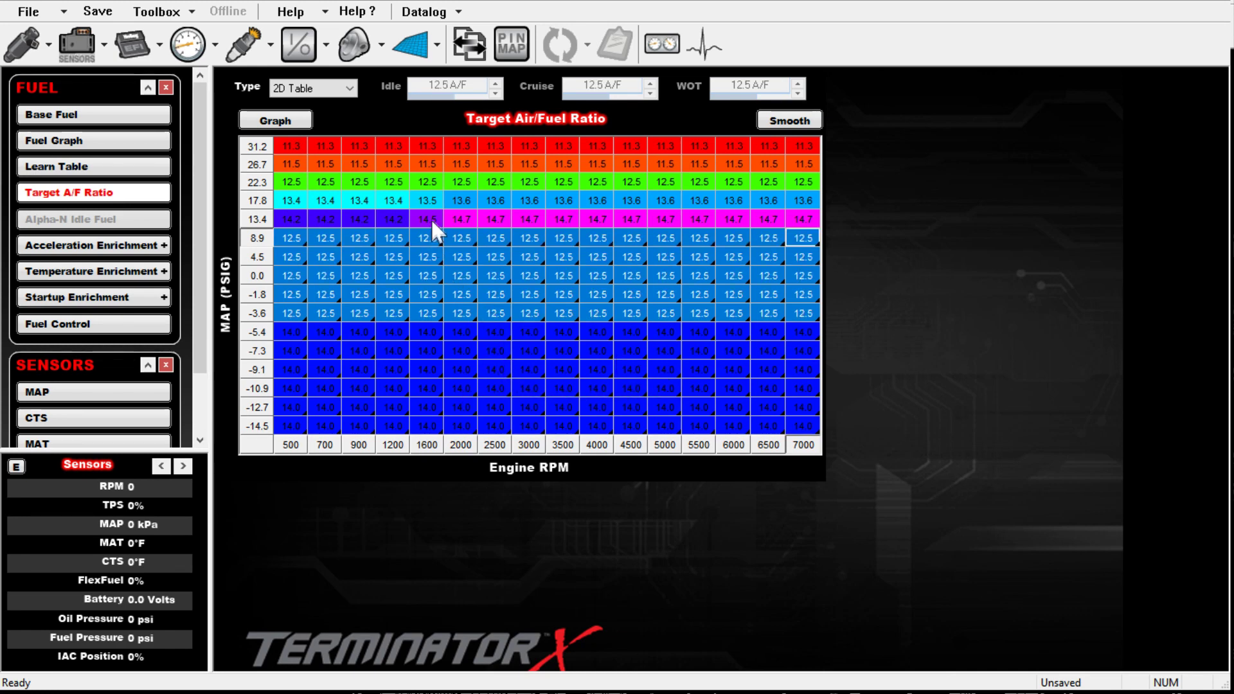
# Step: Interpolate the target air/fuel ratios vertically between the 8.9 PSIG and 31.2 PSIG rows at every RPM
pyautogui.moveTo(291, 146); pyautogui.dragTo(1213, 221)
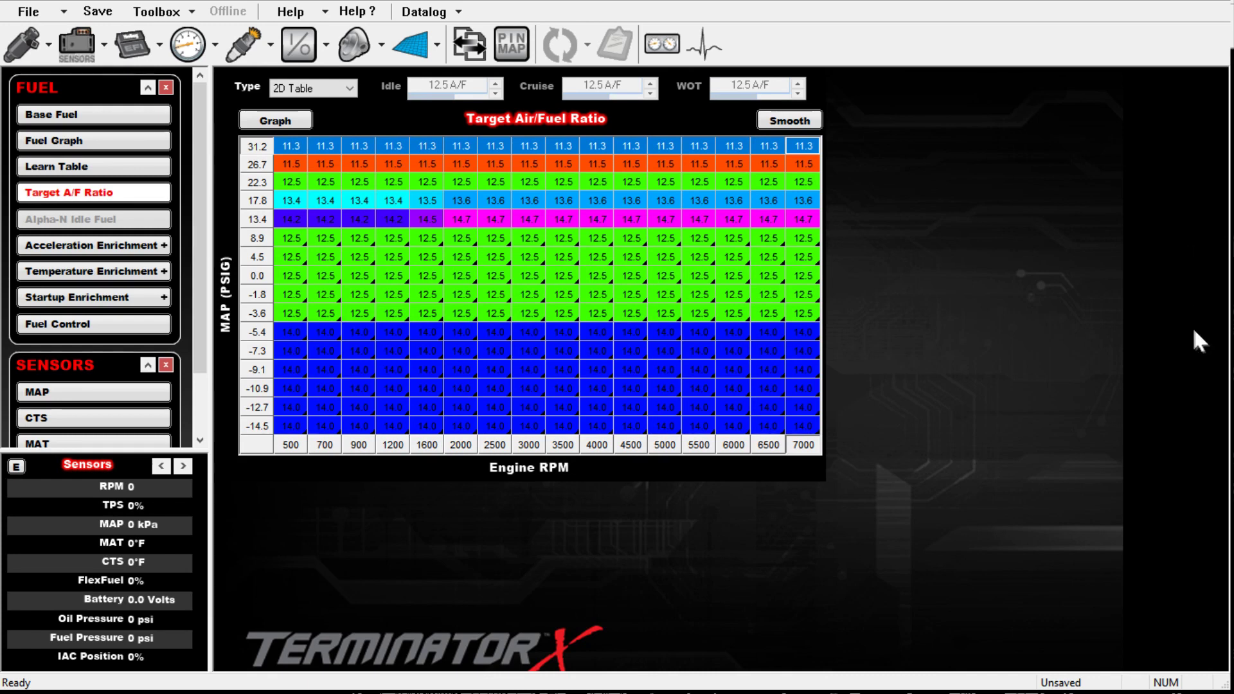
pyautogui.press('Down')
pyautogui.press('Down')
pyautogui.press('Down')
pyautogui.press('Down')
pyautogui.moveTo(802, 238); pyautogui.dragTo(291, 146)
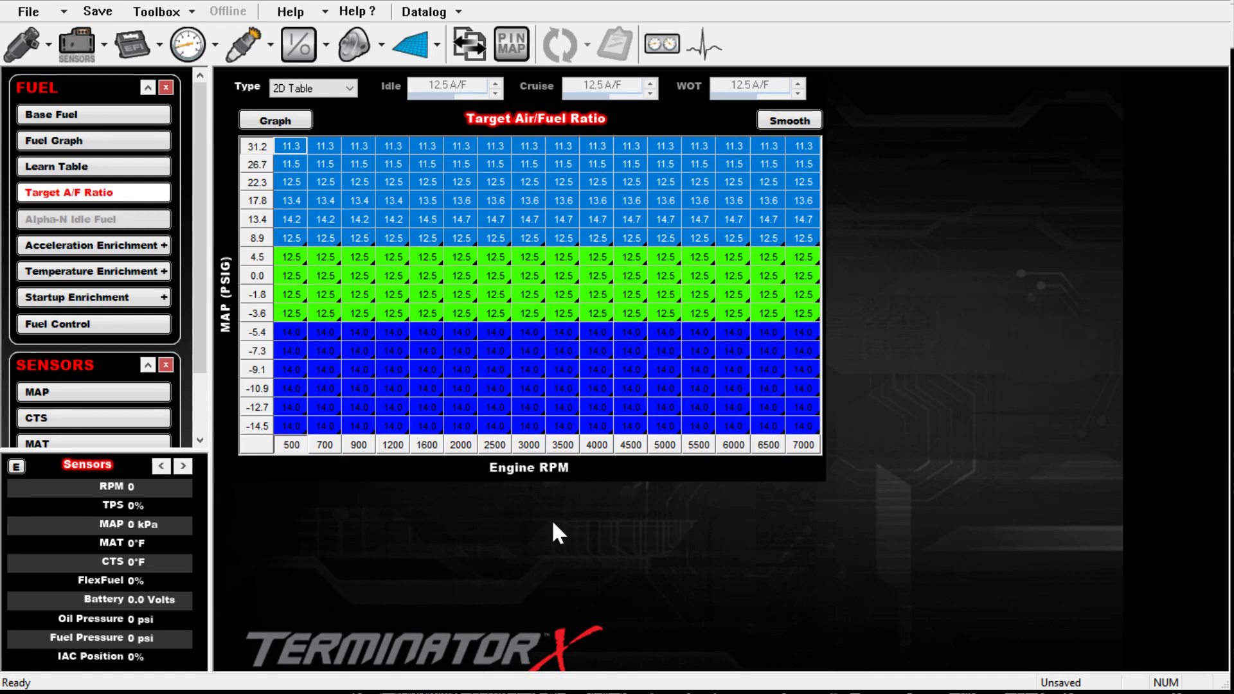
pyautogui.press('v')
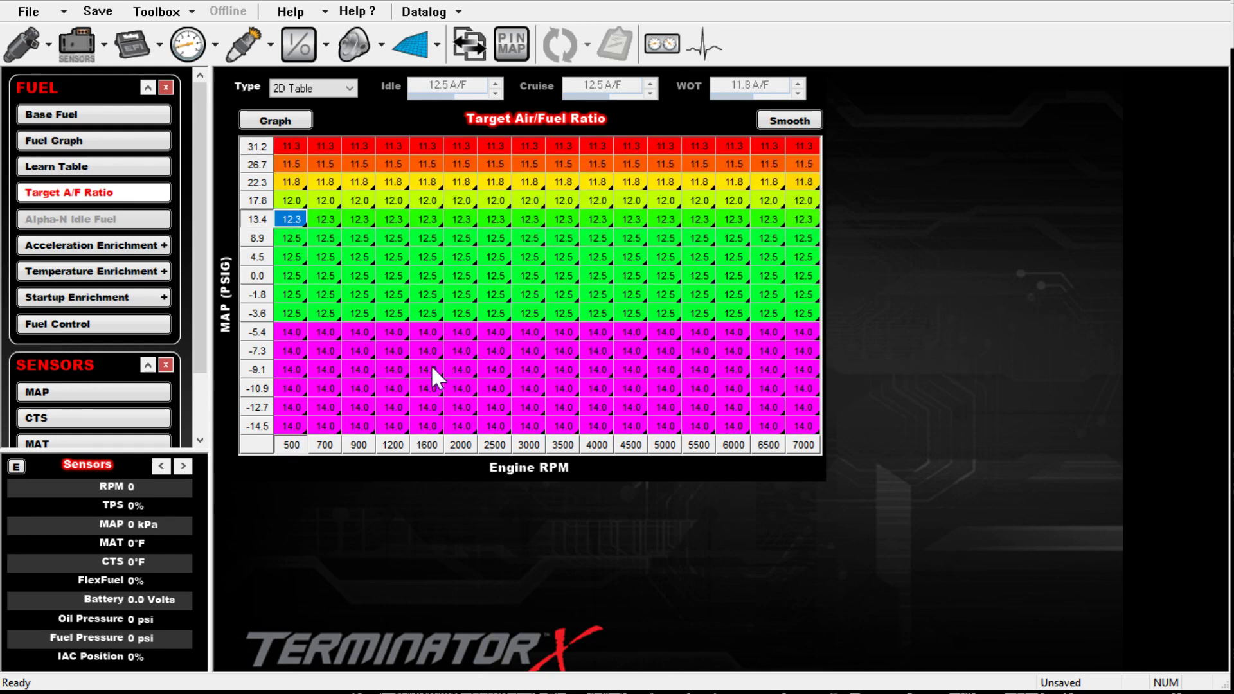
# Step: Set the target air/fuel ratio to 12.2 across the 8.9, 13.4 and 17.8 PSIG rows
pyautogui.moveTo(289, 239); pyautogui.dragTo(694, 200)
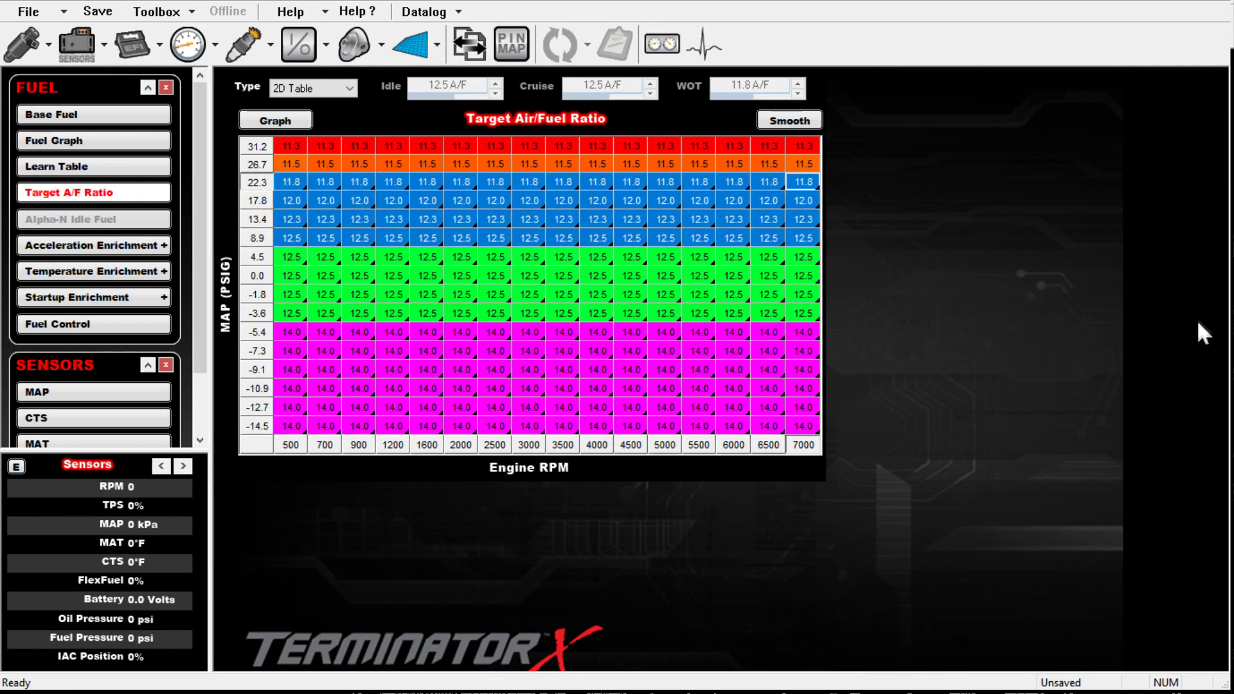
pyautogui.moveTo(803, 238); pyautogui.dragTo(291, 198)
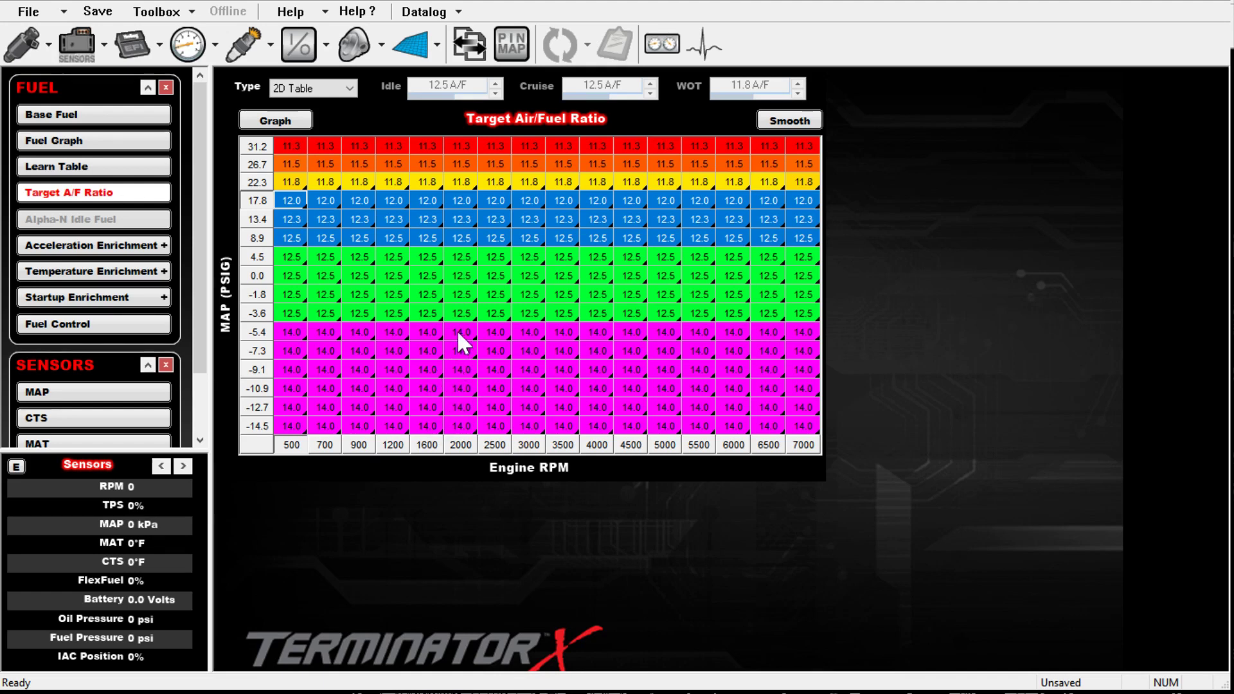
pyautogui.write('12.2')
pyautogui.press('Return')
# Step: Set the target air/fuel ratio to 12.0 across the 17.8 and 22.3 PSIG rows
pyautogui.click(359, 219)
pyautogui.moveTo(291, 201); pyautogui.dragTo(733, 184)
pyautogui.moveTo(1108, 284); pyautogui.dragTo(1119, 277)
pyautogui.write('12')
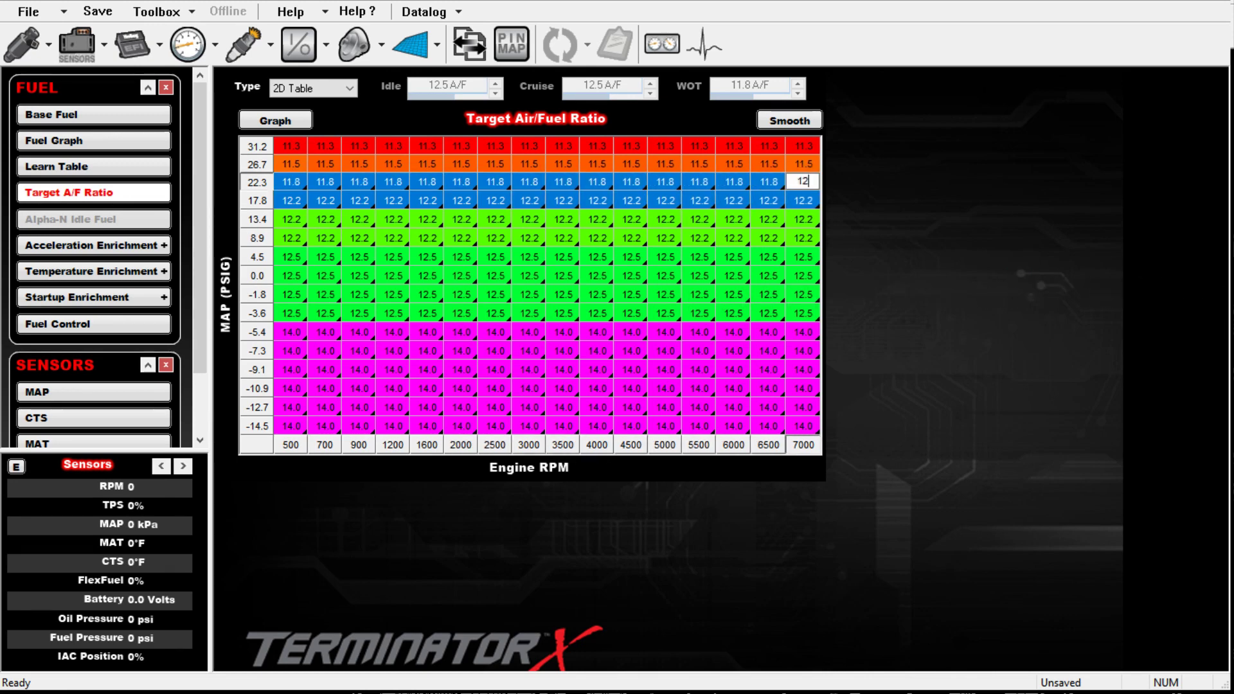
pyautogui.write('.0')
pyautogui.press('Return')
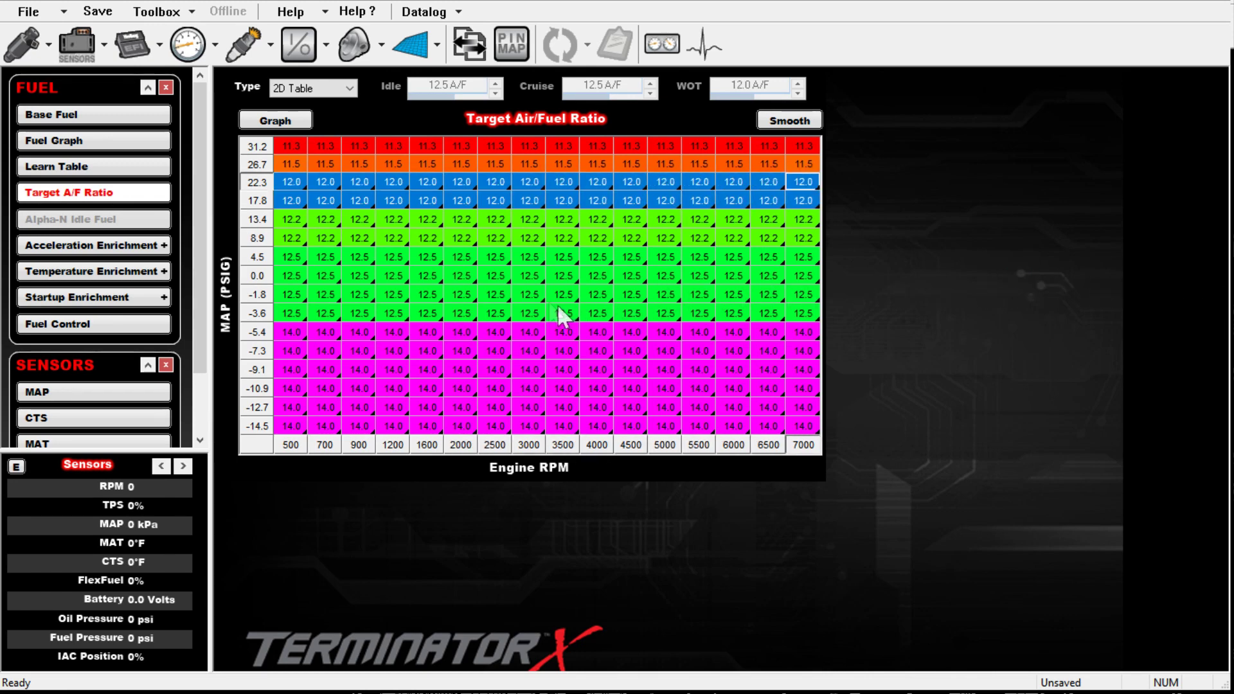
# Step: Interpolate the target air/fuel ratios vertically between the 31.2 PSIG and 13.4 PSIG rows at every RPM
pyautogui.moveTo(293, 148); pyautogui.dragTo(634, 216)
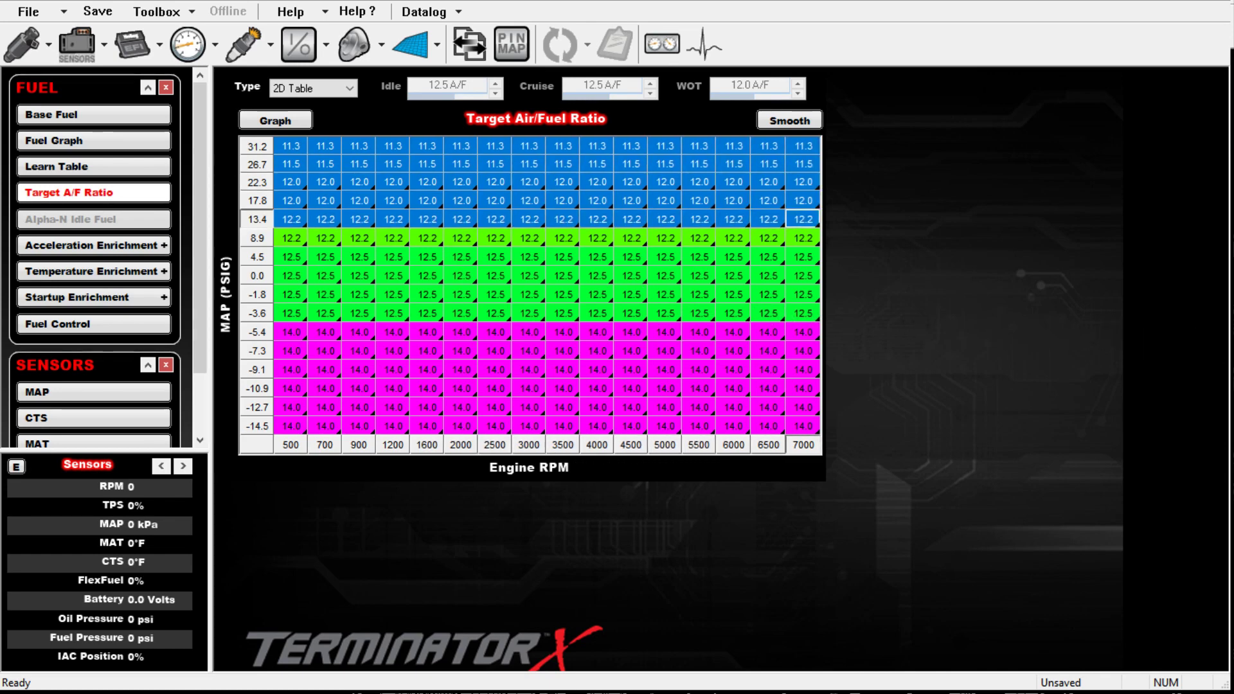
pyautogui.press('v')
pyautogui.click(664, 313)
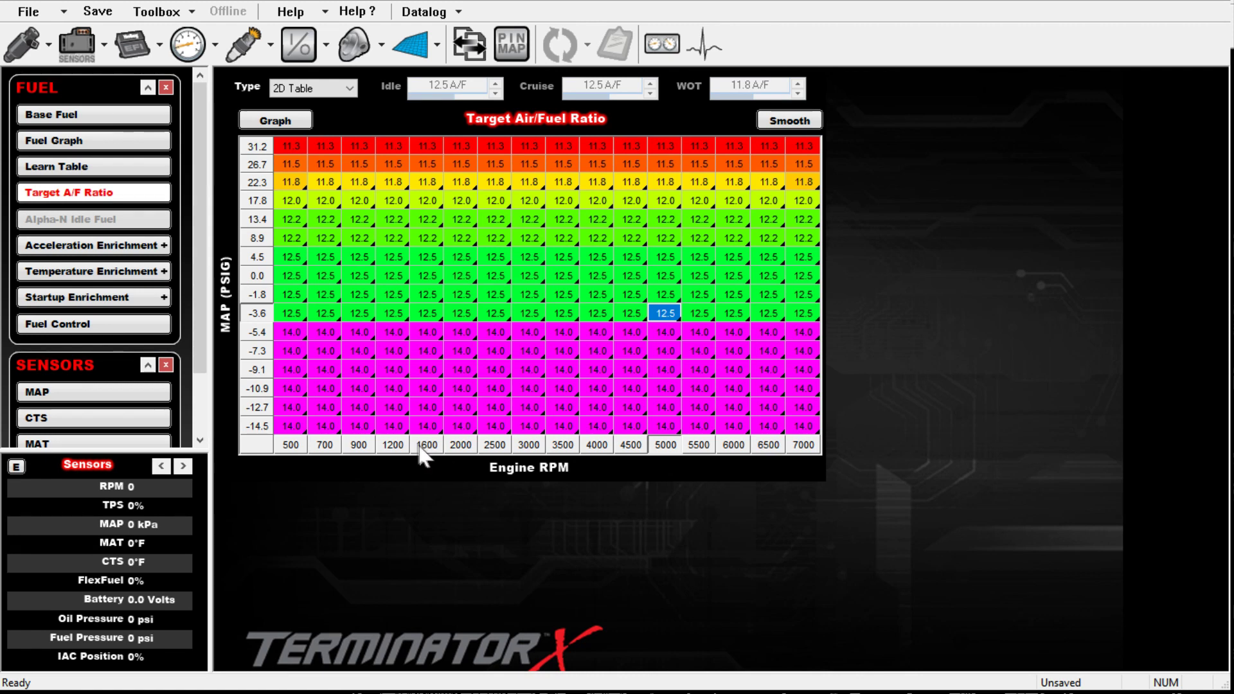
pyautogui.moveTo(292, 297)
pyautogui.mouseDown()
pyautogui.moveTo(487, 327)
pyautogui.moveTo(799, 335)
pyautogui.mouseUp()
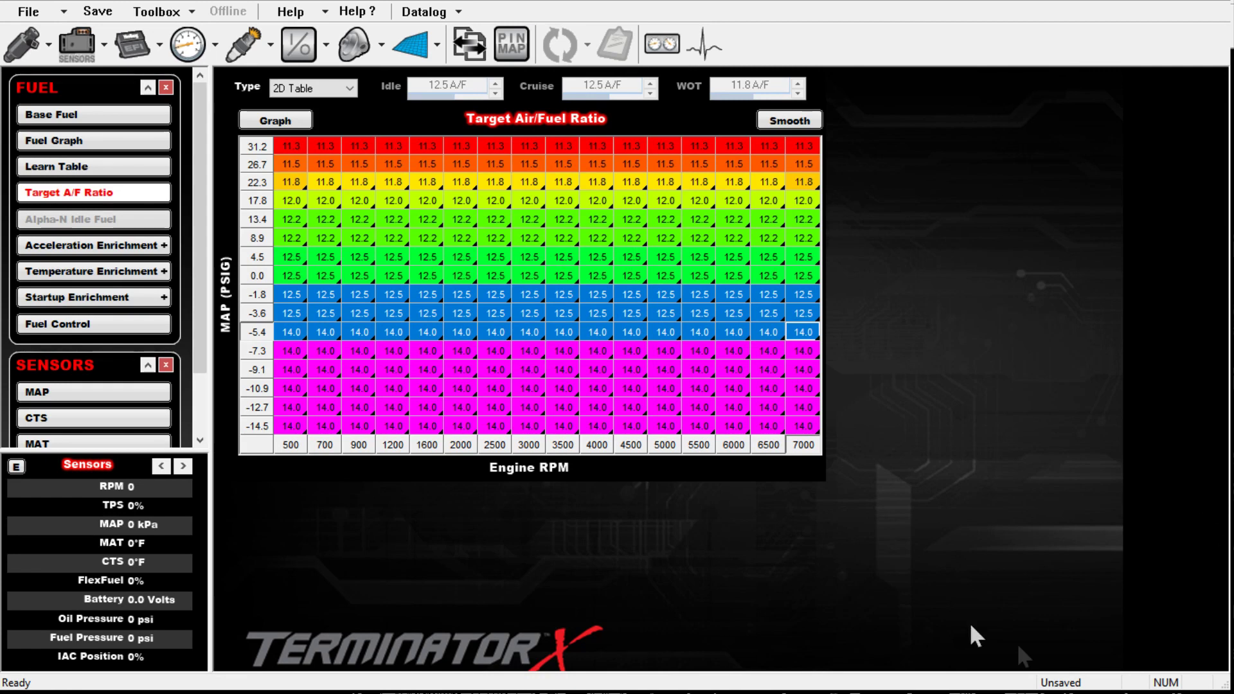
pyautogui.click(630, 407)
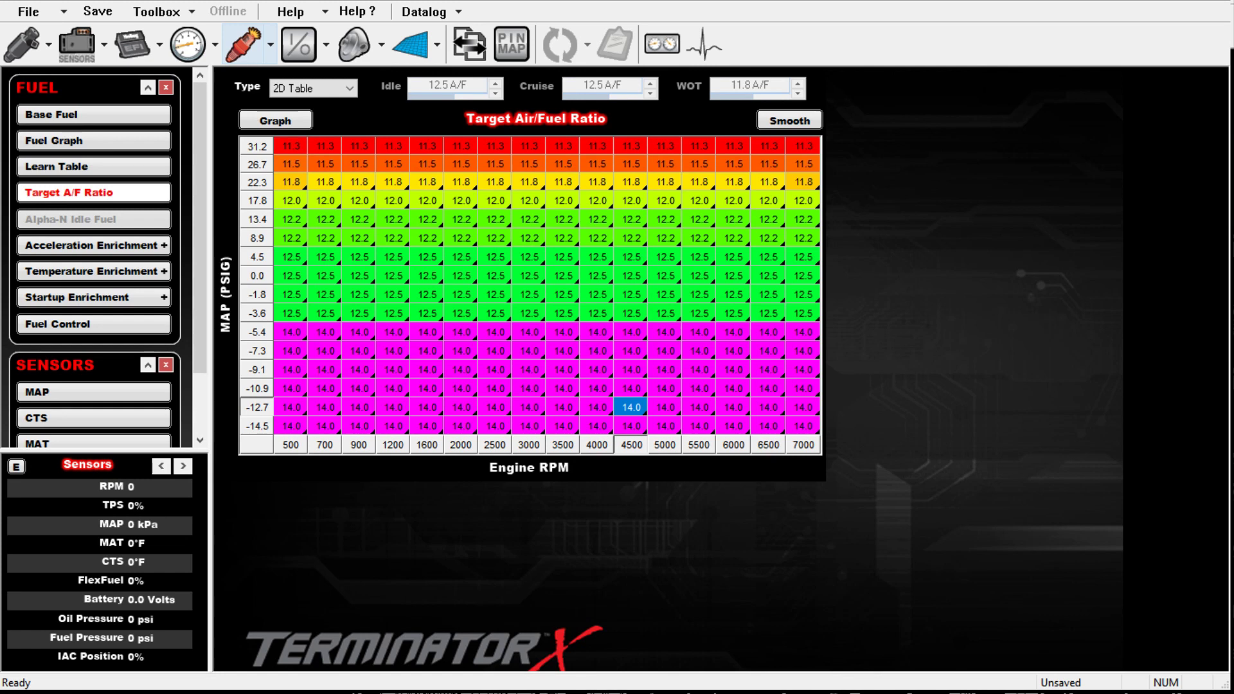
# Step: In the base timing table, set the MAP axis endpoints to 31.2 and -14.5 PSIG and interpolate the breakpoints between them
pyautogui.click(116, 114)
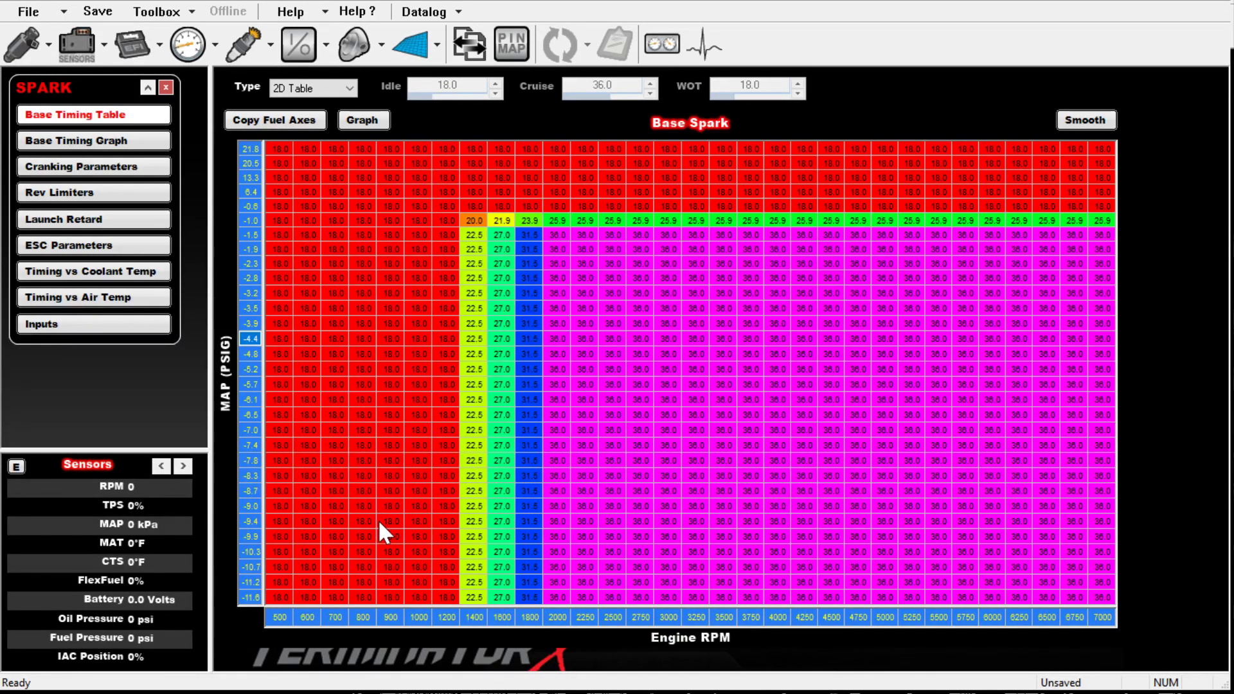
pyautogui.press('pageup')
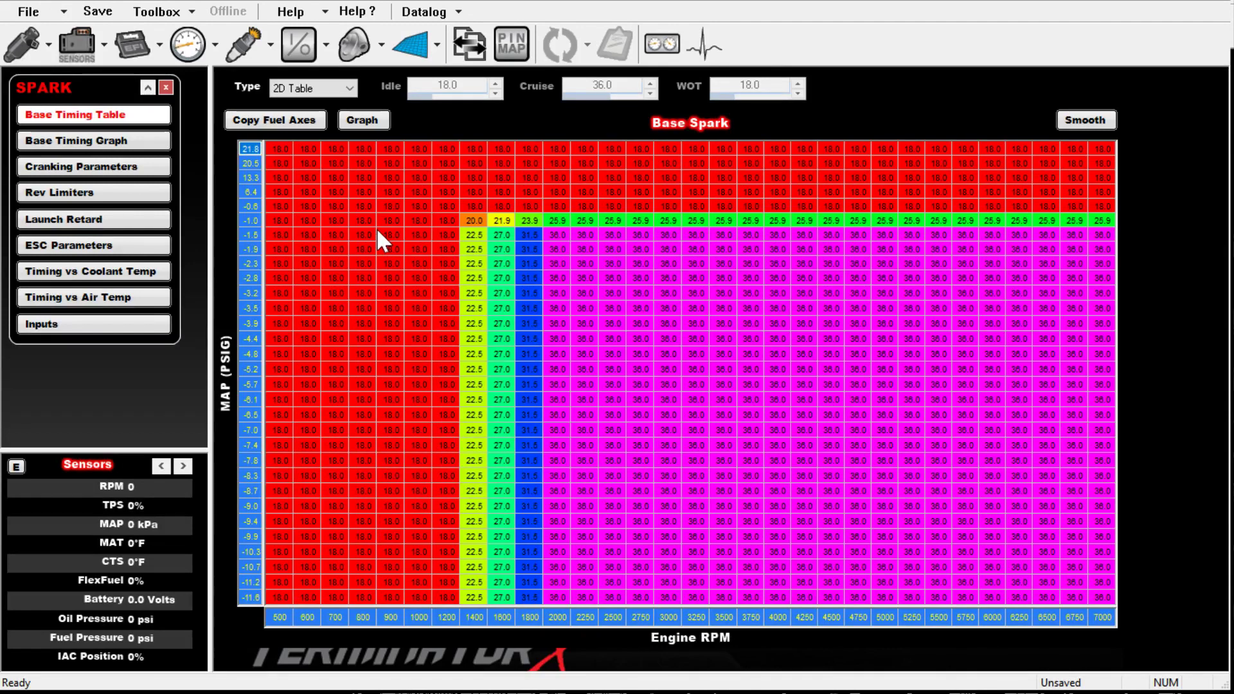
pyautogui.write('313')
pyautogui.press('Return')
pyautogui.click(250, 597)
pyautogui.write('-14.5')
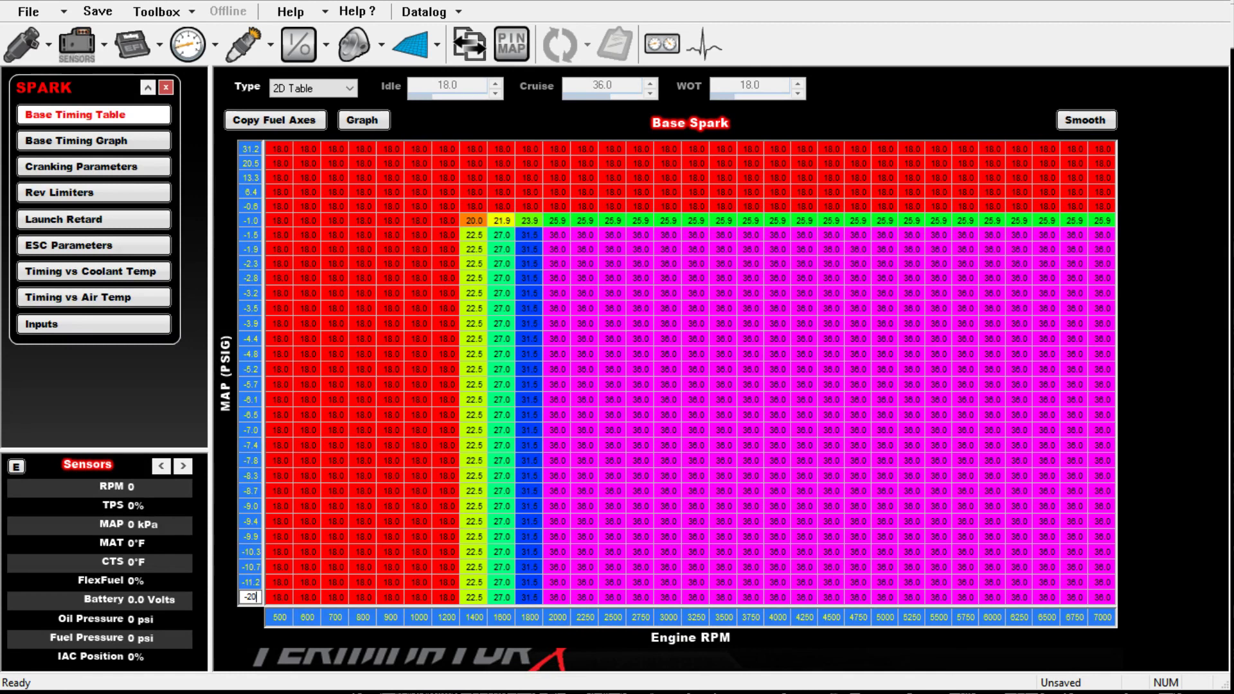
pyautogui.press('Return')
pyautogui.moveTo(250, 597); pyautogui.dragTo(251, 155)
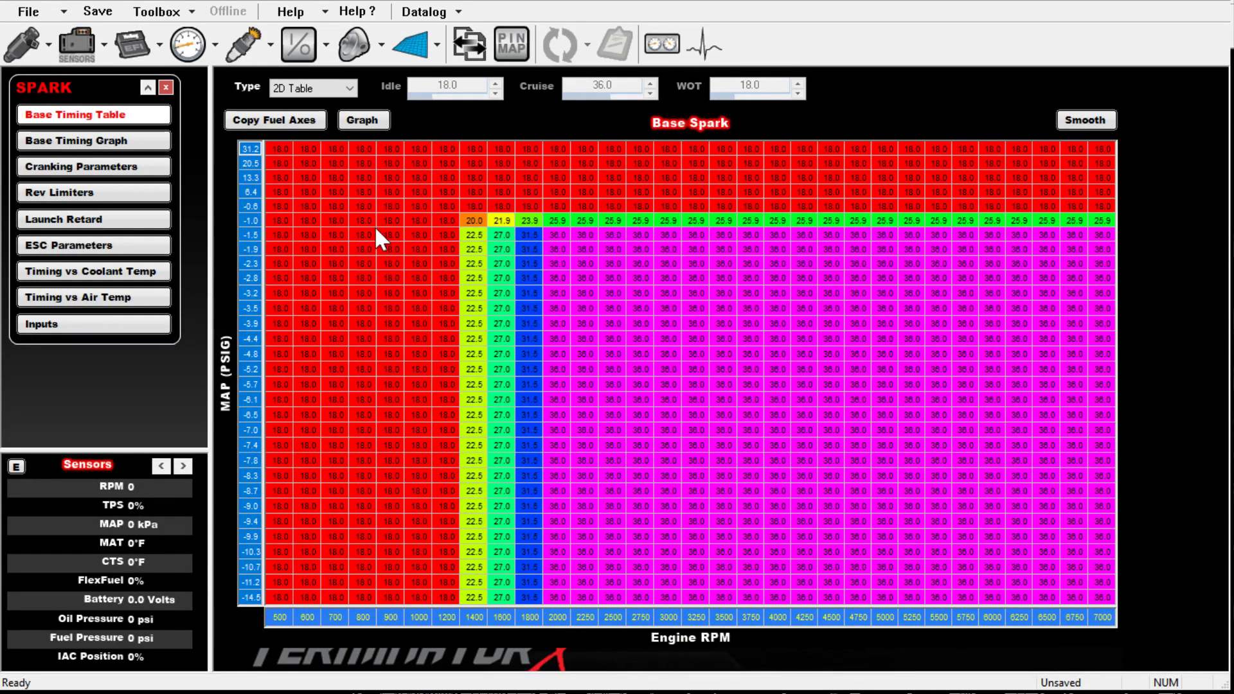
pyautogui.hotkey('ctrl', 'i')
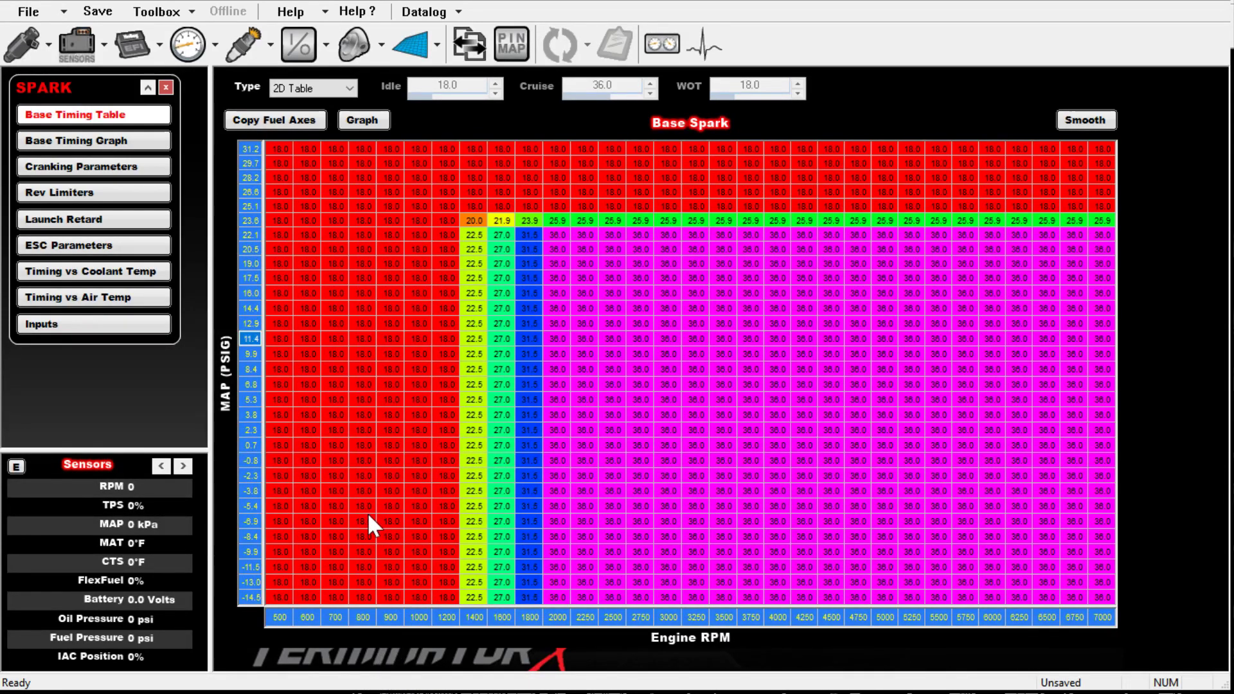
# Step: Set the 11.4 PSIG breakpoint of the timing table's MAP axis to 0 PSIG
pyautogui.write('0')
pyautogui.press('Return')
pyautogui.press('Down')
pyautogui.press('Up')
# Step: Interpolate the timing table's MAP axis from 0 down to -14.5 PSIG and from 0 up to 31.2 PSIG
pyautogui.hotkey('shift', 'Down')
pyautogui.hotkey('shift', 'Down')
pyautogui.hotkey('shift', 'Down')
pyautogui.hotkey('shift', 'Down')
pyautogui.hotkey('shift', 'Down')
pyautogui.hotkey('shift', 'Down')
pyautogui.hotkey('shift', 'Down')
pyautogui.hotkey('shift', 'Down')
pyautogui.hotkey('shift', 'Down')
pyautogui.hotkey('shift', 'Down')
pyautogui.hotkey('shift', 'Down')
pyautogui.hotkey('shift', 'Down')
pyautogui.hotkey('shift', 'Down')
pyautogui.hotkey('shift', 'Down')
pyautogui.hotkey('shift', 'Down')
pyautogui.hotkey('shift', 'Down')
pyautogui.hotkey('shift', 'Down')
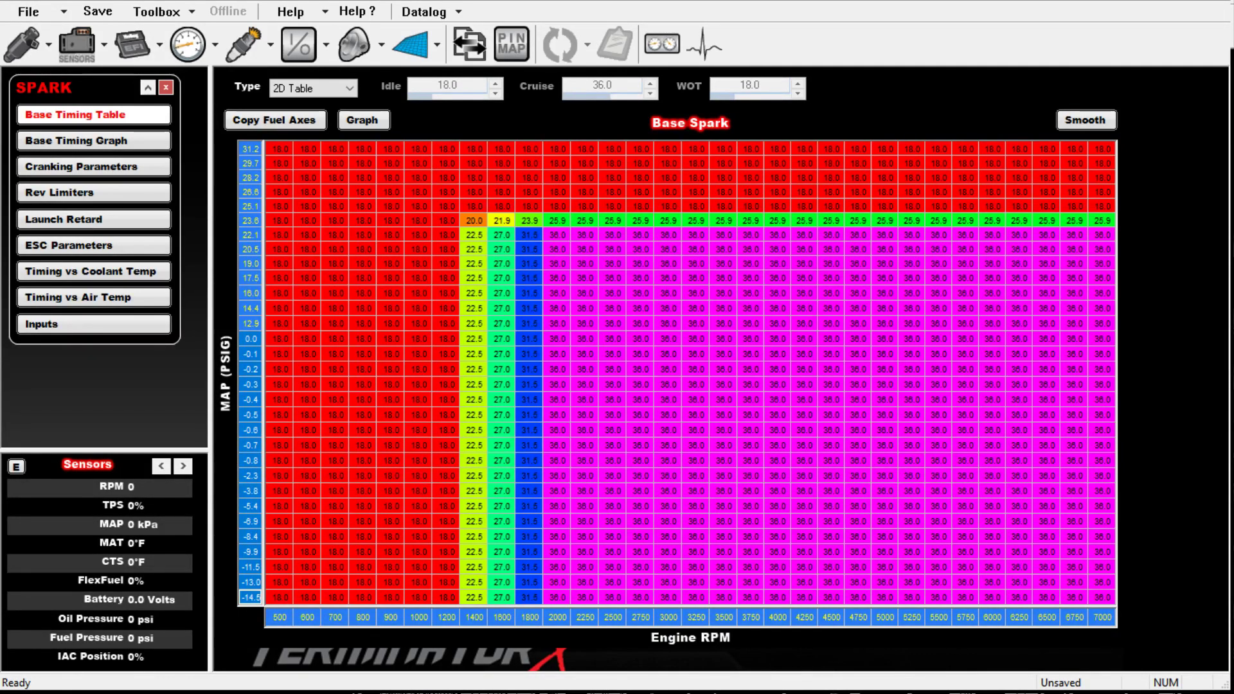
pyautogui.press('i')
pyautogui.moveTo(250, 337); pyautogui.dragTo(250, 161)
pyautogui.hotkey('ctrl', 'i')
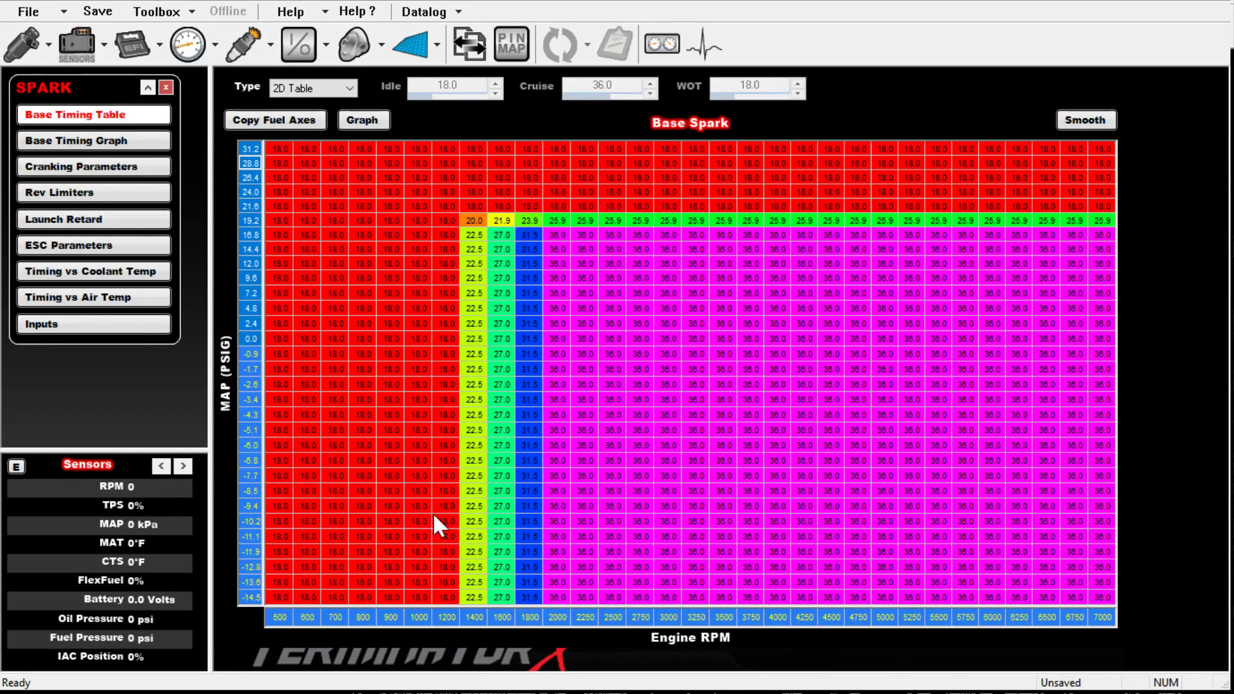
# Step: Set the base timing in the 0 PSIG row to 26 degrees from 1200 to 7000 RPM
pyautogui.moveTo(280, 338); pyautogui.dragTo(453, 339)
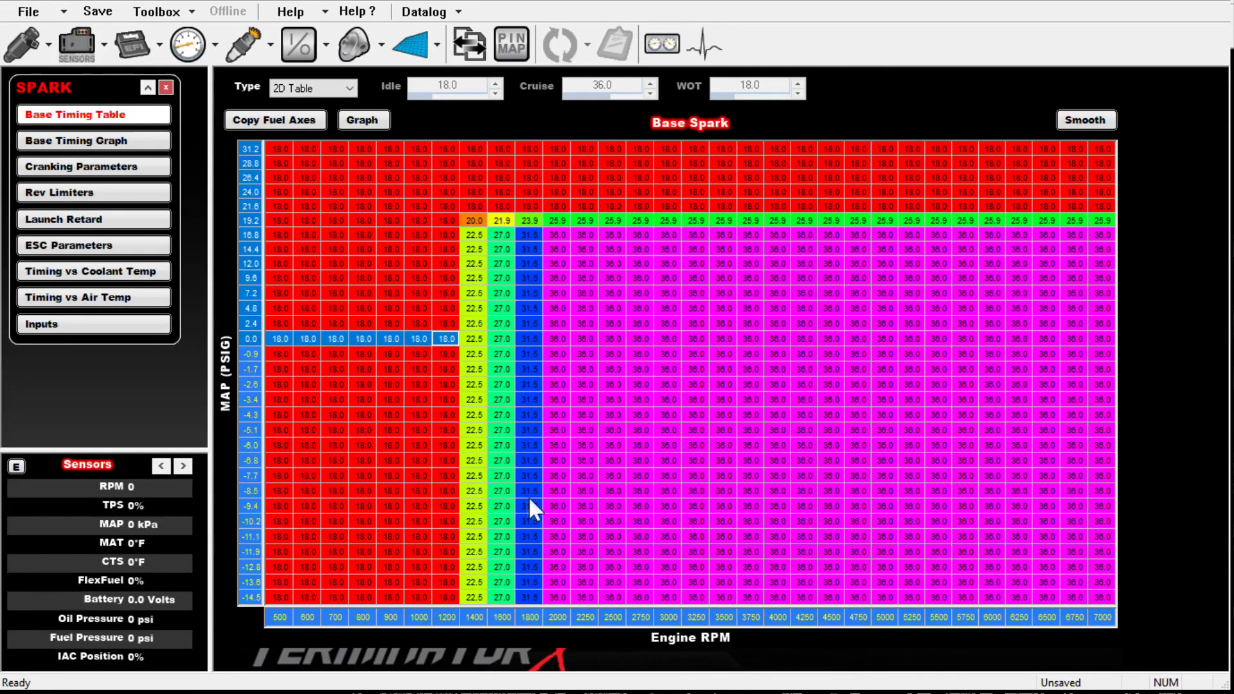
pyautogui.click(473, 338)
pyautogui.moveTo(447, 338); pyautogui.dragTo(992, 339)
pyautogui.hotkey('shift', 'Right')
pyautogui.hotkey('shift', 'Right')
pyautogui.hotkey('shift', 'Right')
pyautogui.hotkey('shift', 'Right')
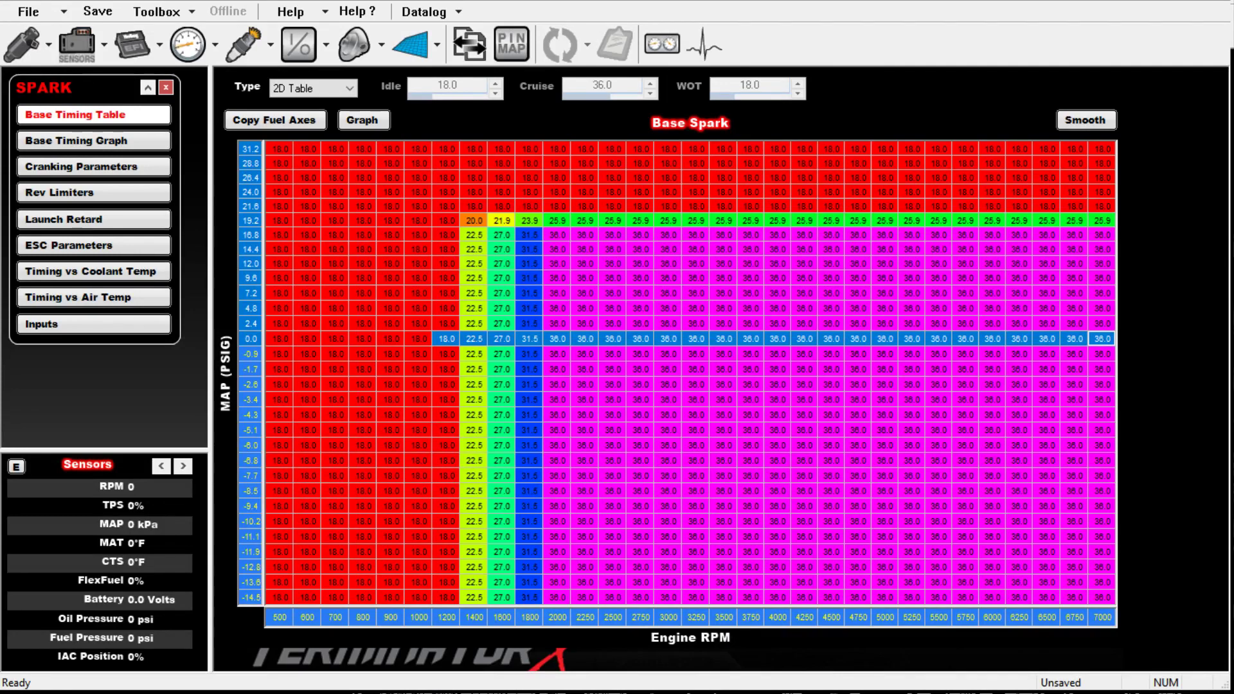
pyautogui.write('26')
pyautogui.press('Return')
# Step: Interpolate the base timing values along the 0 PSIG row between 1000 and 6000 RPM
pyautogui.moveTo(831, 354); pyautogui.dragTo(831, 369)
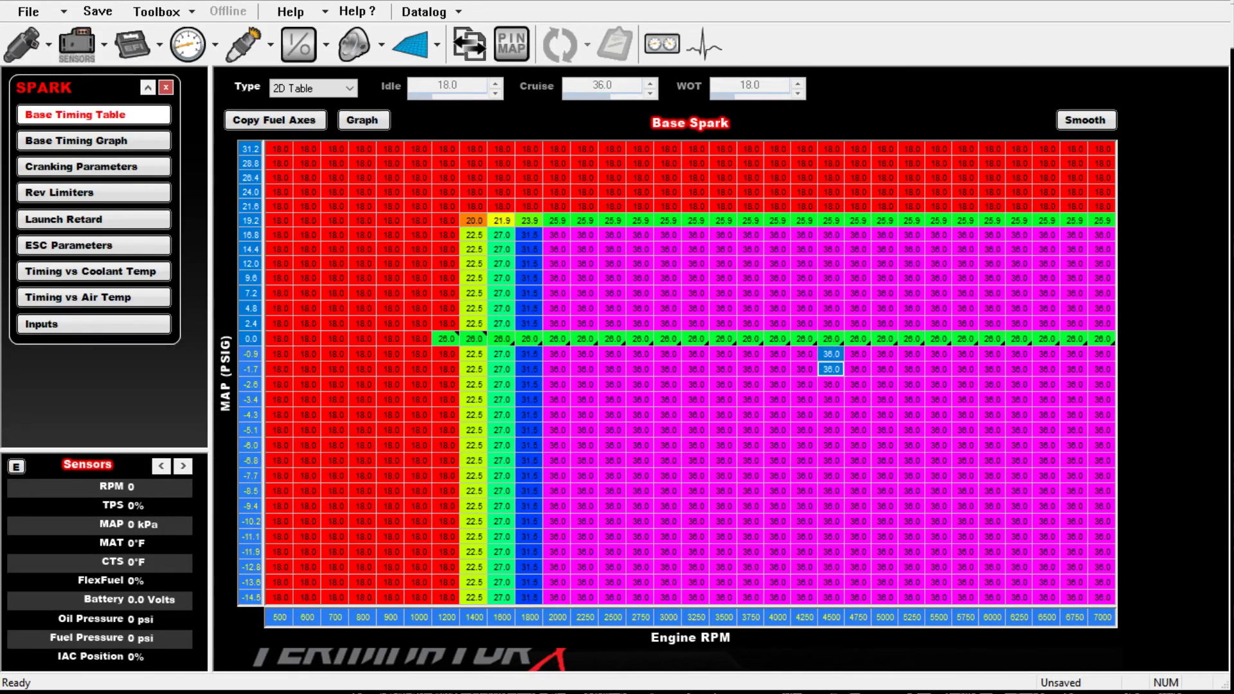
pyautogui.moveTo(993, 339); pyautogui.dragTo(419, 338)
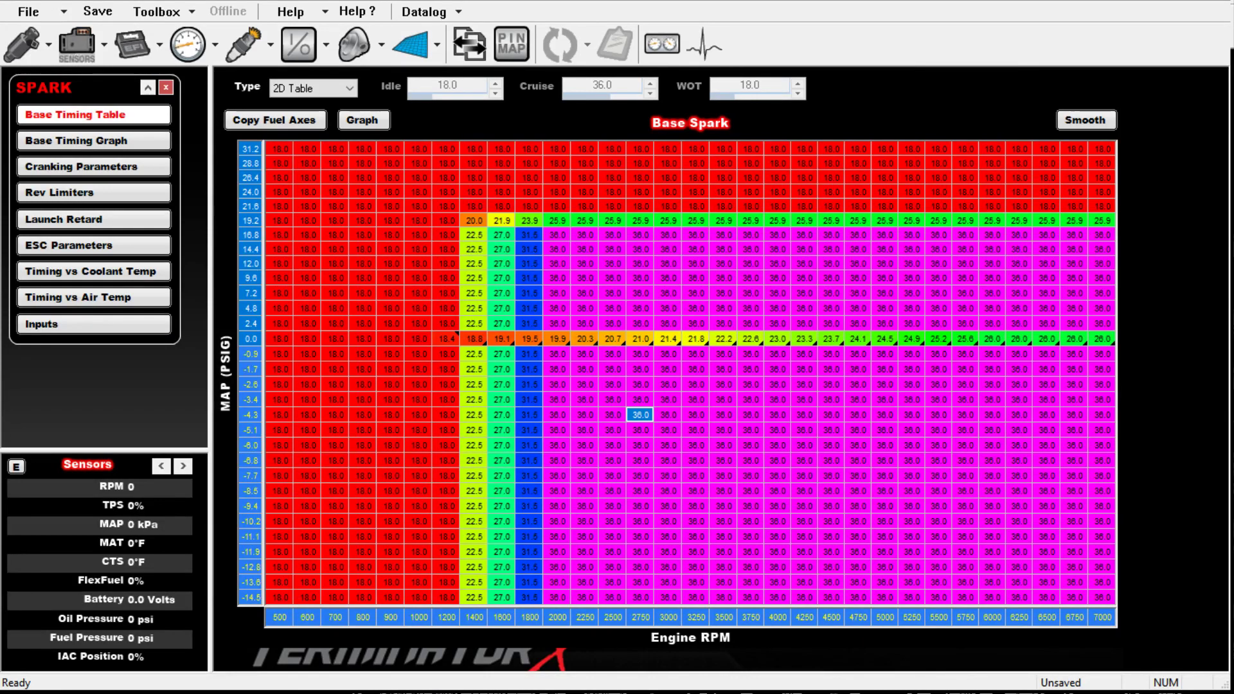
pyautogui.moveTo(1102, 339); pyautogui.dragTo(503, 476)
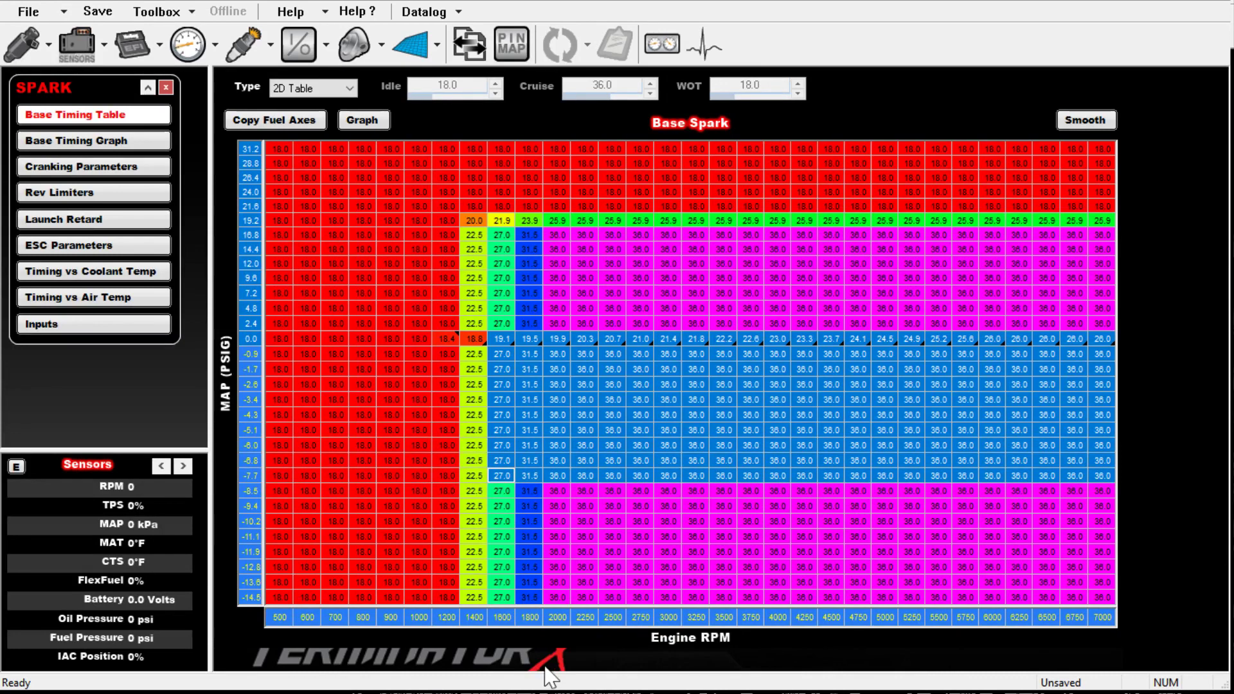
pyautogui.moveTo(335, 414); pyautogui.dragTo(419, 506)
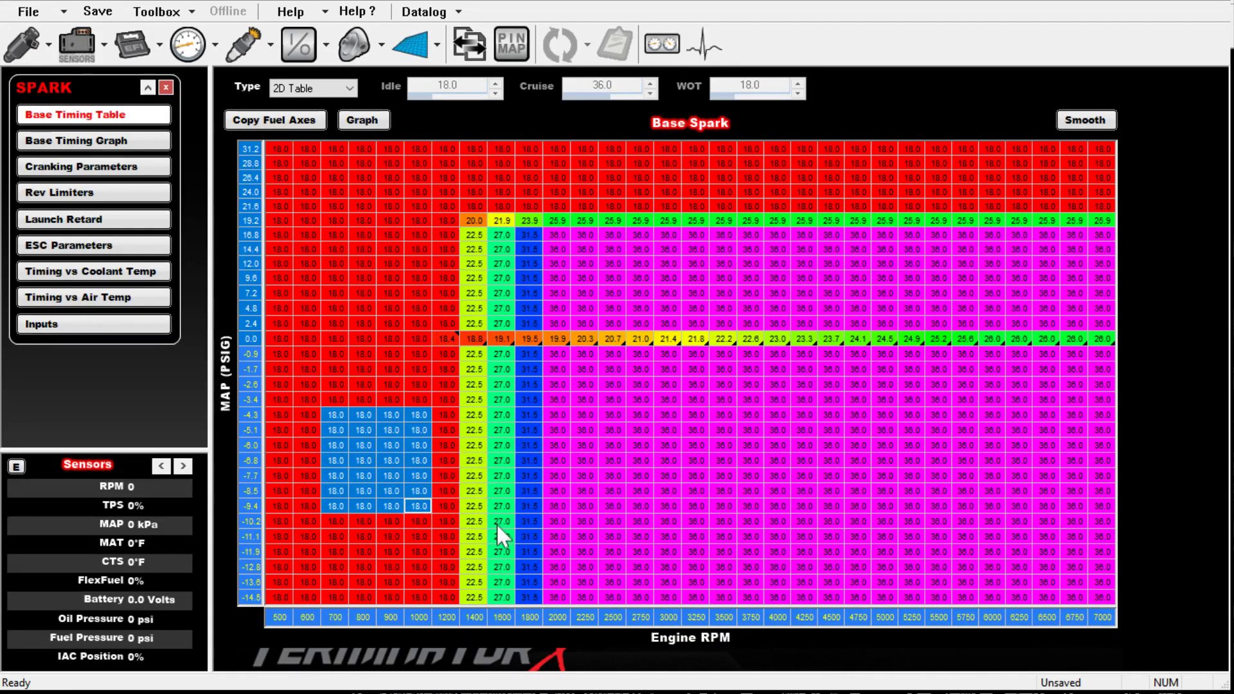
# Step: Set the base timing to 28 degrees from 500 to 700 RPM between 0 and -14.5 PSIG
pyautogui.moveTo(335, 339); pyautogui.dragTo(280, 597)
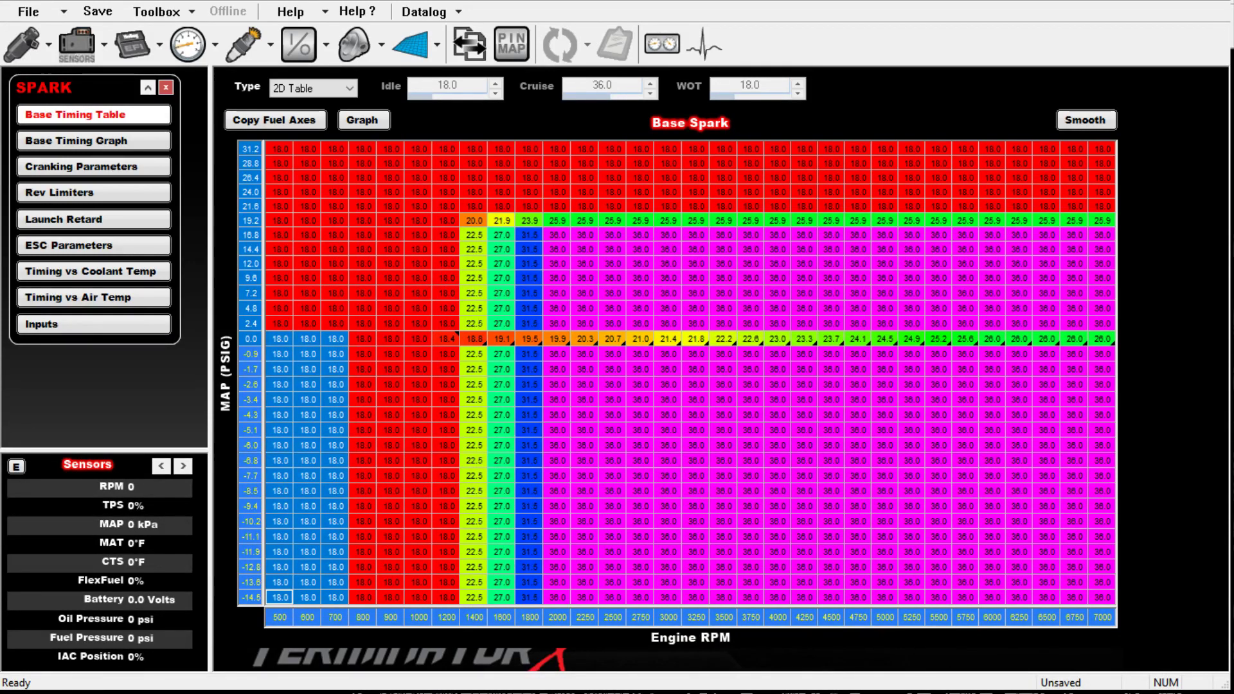
pyautogui.write('28')
pyautogui.press('Return')
# Step: Interpolate the base timing from 700 to 2000 RPM in the 0 to -3.4 PSIG block and in the -10.2 to -14.5 PSIG block
pyautogui.moveTo(532, 337); pyautogui.dragTo(446, 353)
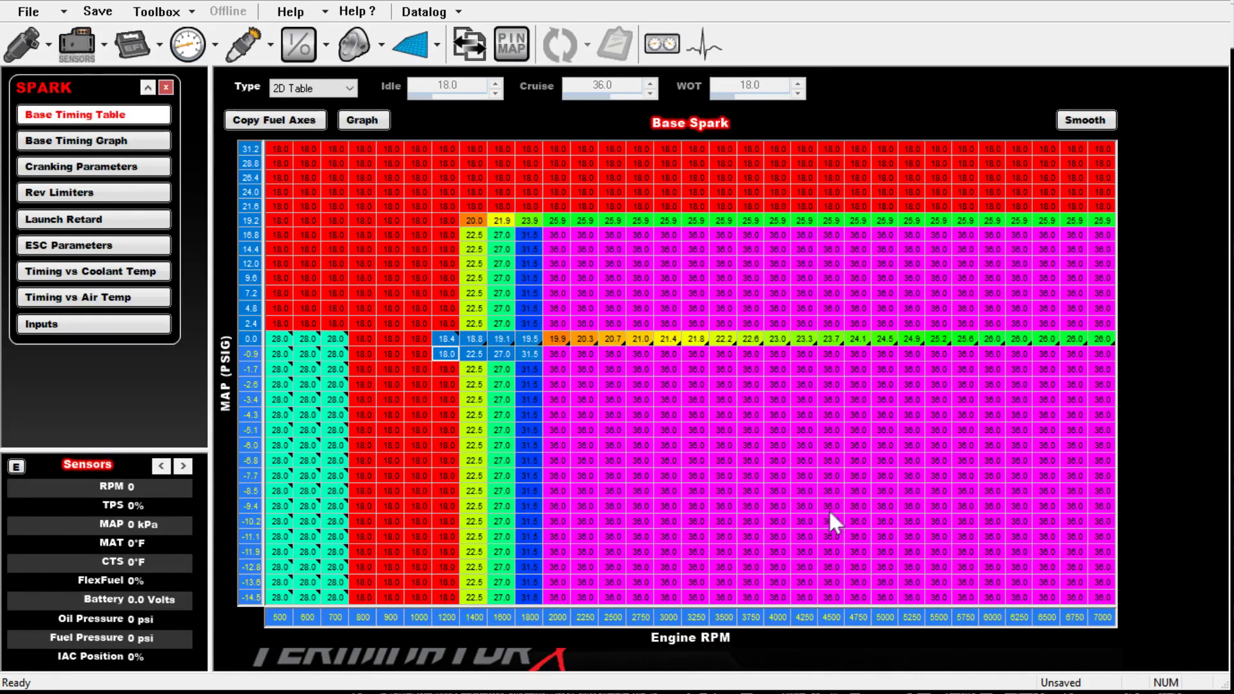
pyautogui.moveTo(557, 339)
pyautogui.mouseDown()
pyautogui.moveTo(418, 354)
pyautogui.moveTo(335, 399)
pyautogui.mouseUp()
pyautogui.hotkey('shift', 'Left')
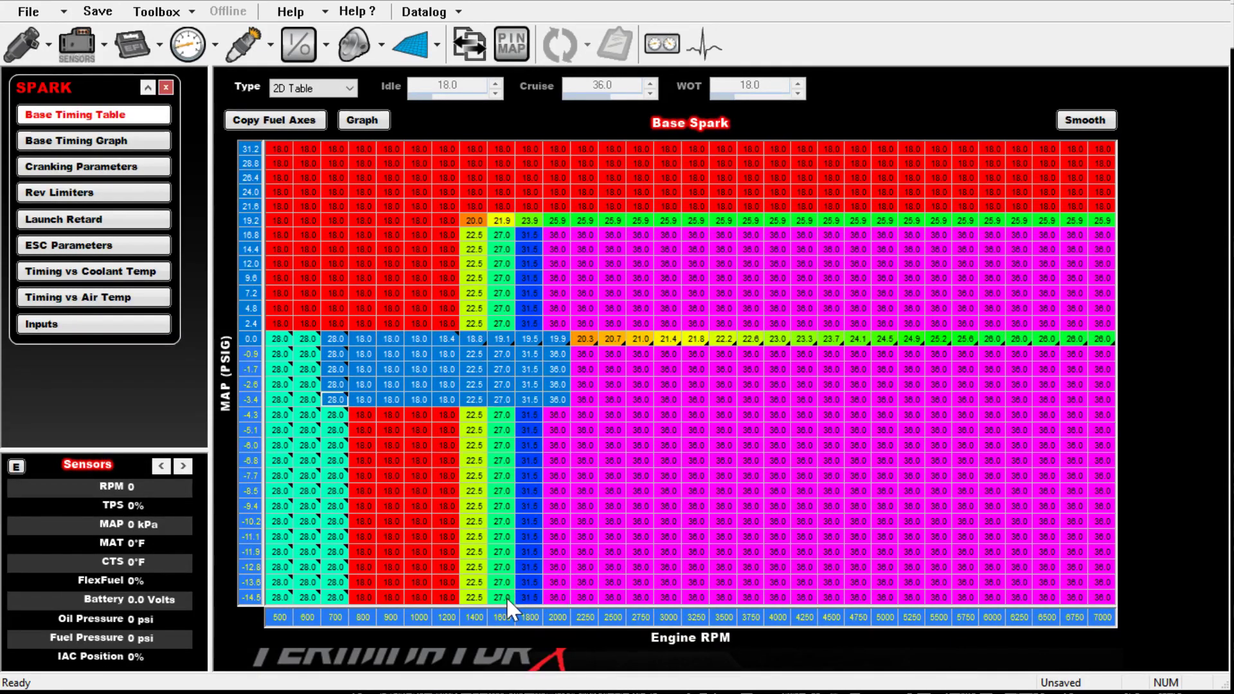
pyautogui.rightClick(368, 390)
pyautogui.click(501, 521)
pyautogui.moveTo(335, 522); pyautogui.dragTo(558, 597)
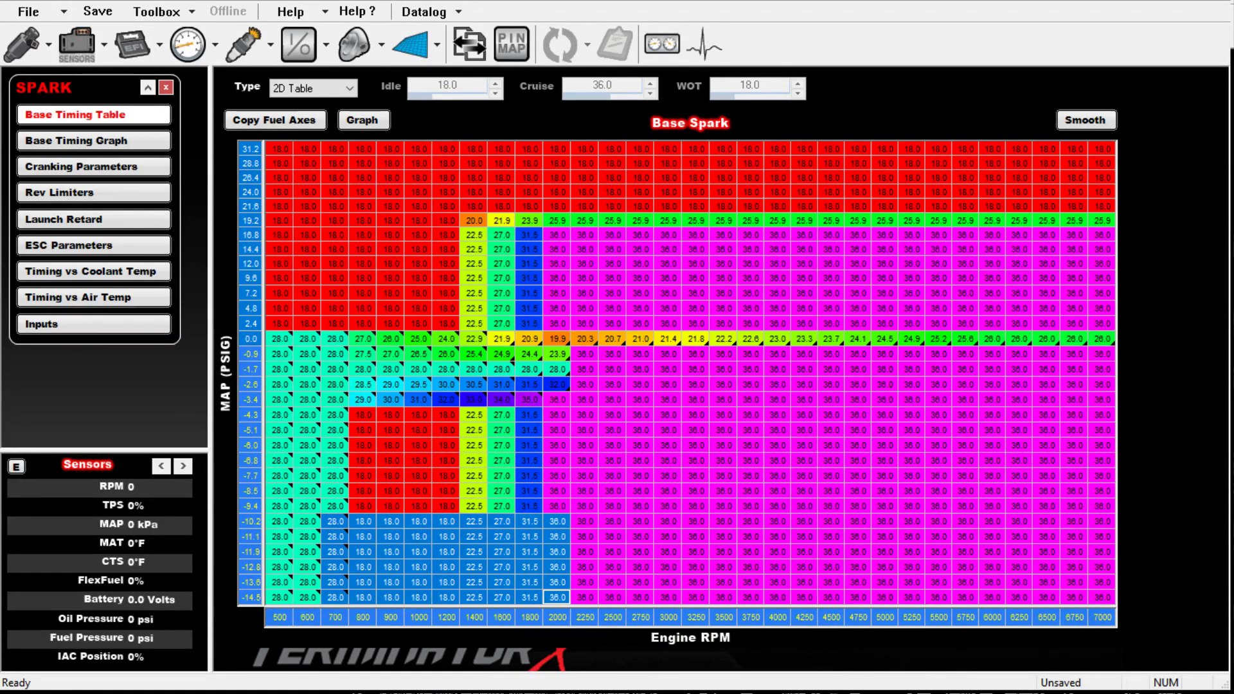
pyautogui.press('i')
pyautogui.click(641, 582)
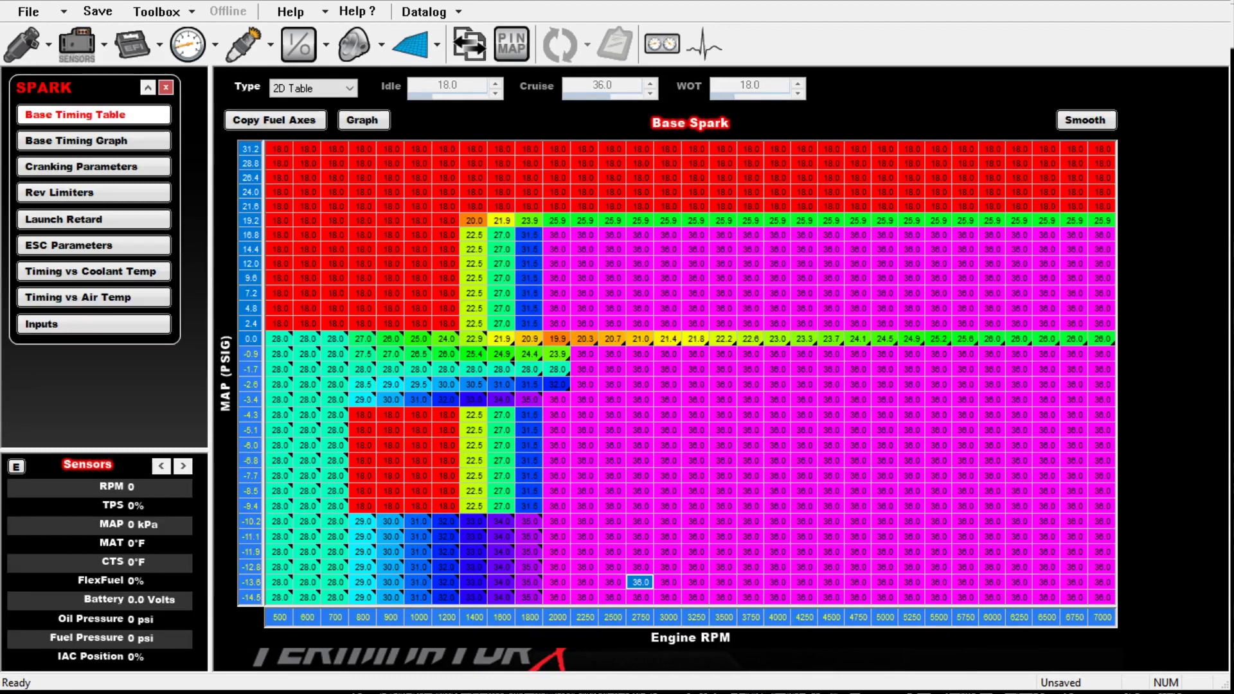
# Step: Set the base timing to 46 degrees from 1800 to 7000 RPM between -10.2 and -14.5 PSIG
pyautogui.moveTo(529, 521); pyautogui.dragTo(1101, 597)
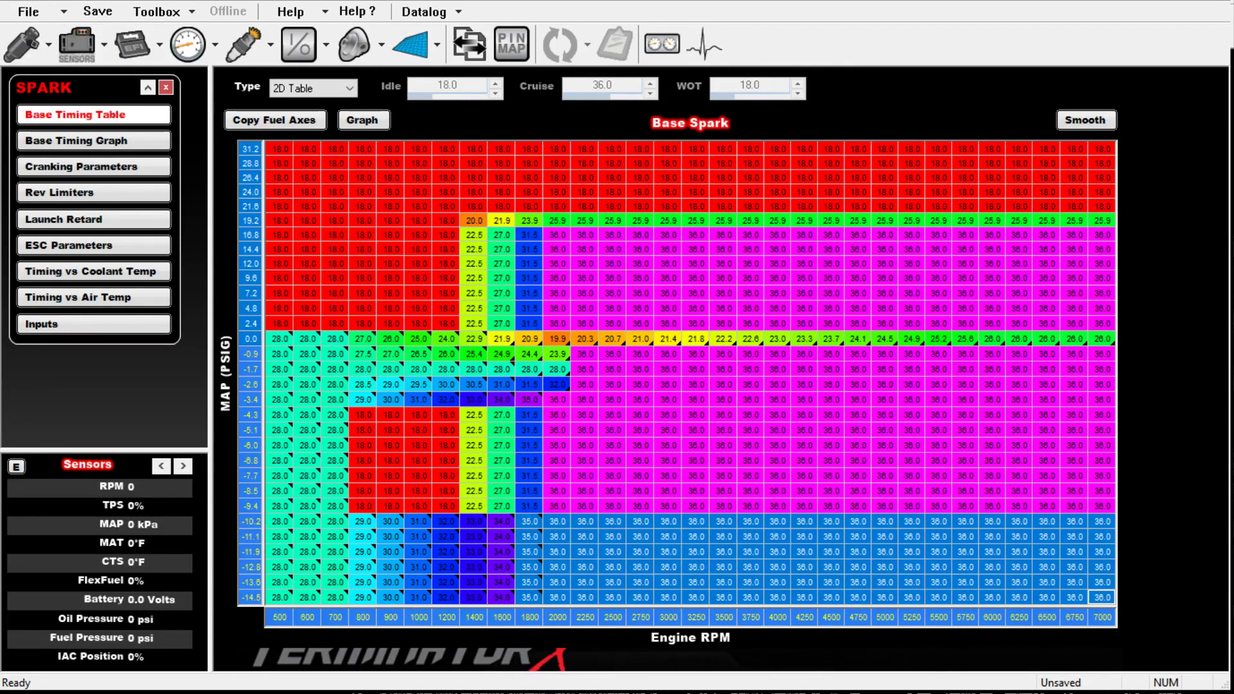
pyautogui.write('46')
pyautogui.press('Return')
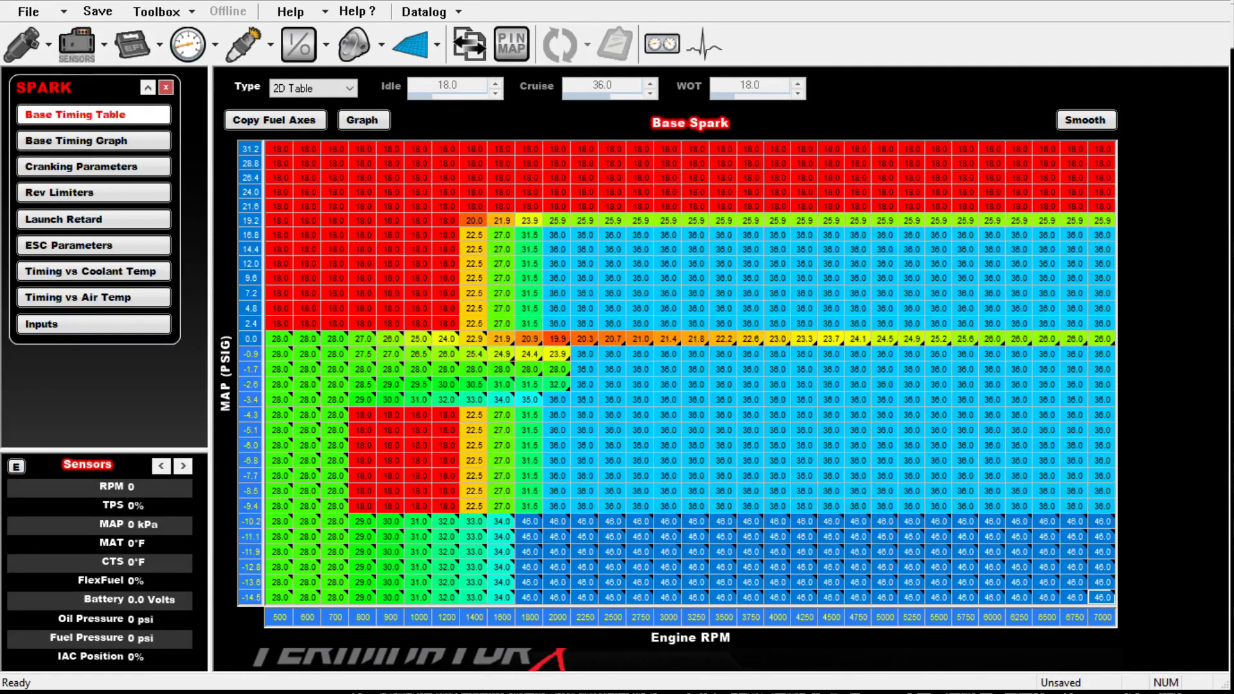
# Step: Interpolate the base timing block from 1600 to 7000 RPM between 0 and -10.2 PSIG
pyautogui.click(1019, 506)
pyautogui.moveTo(1101, 521)
pyautogui.mouseDown()
pyautogui.moveTo(885, 415)
pyautogui.moveTo(495, 338)
pyautogui.mouseUp()
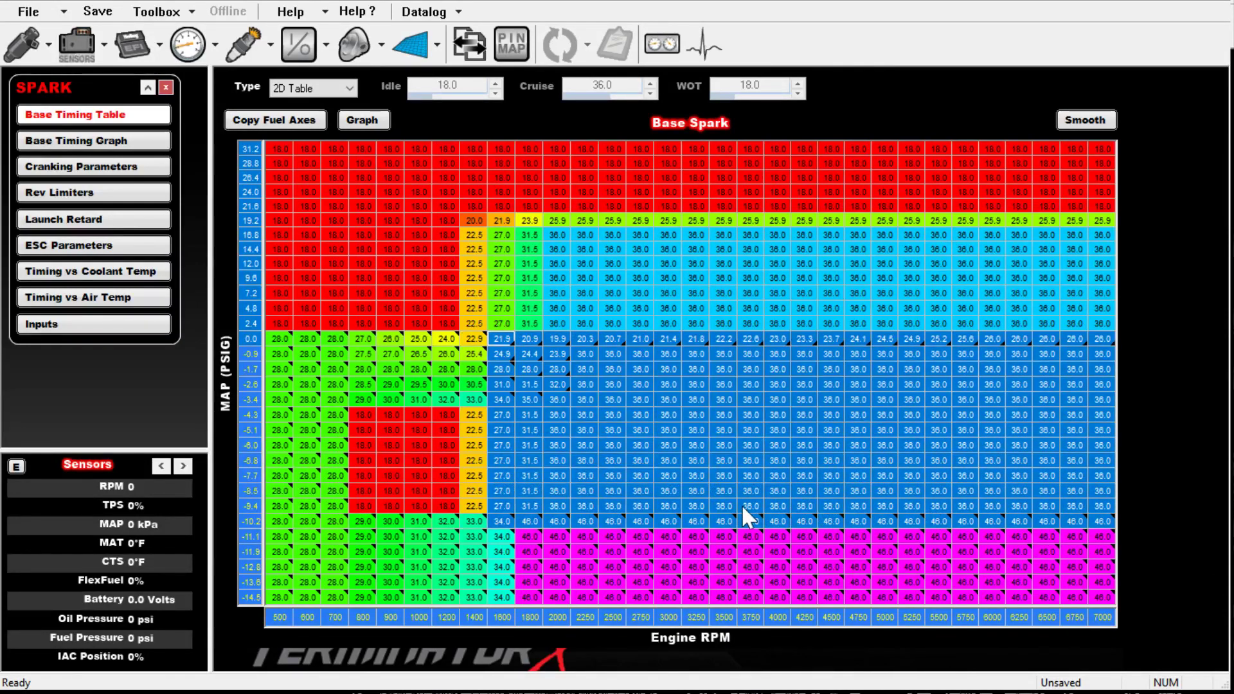
pyautogui.press('f')
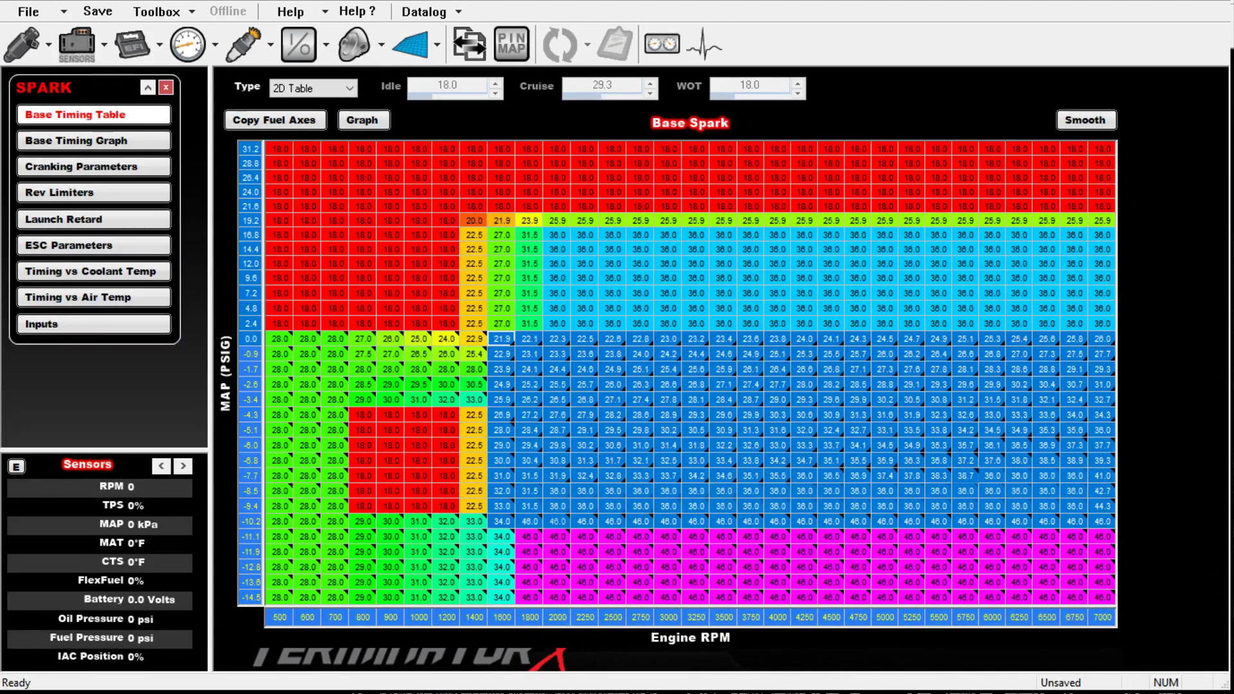
pyautogui.click(612, 460)
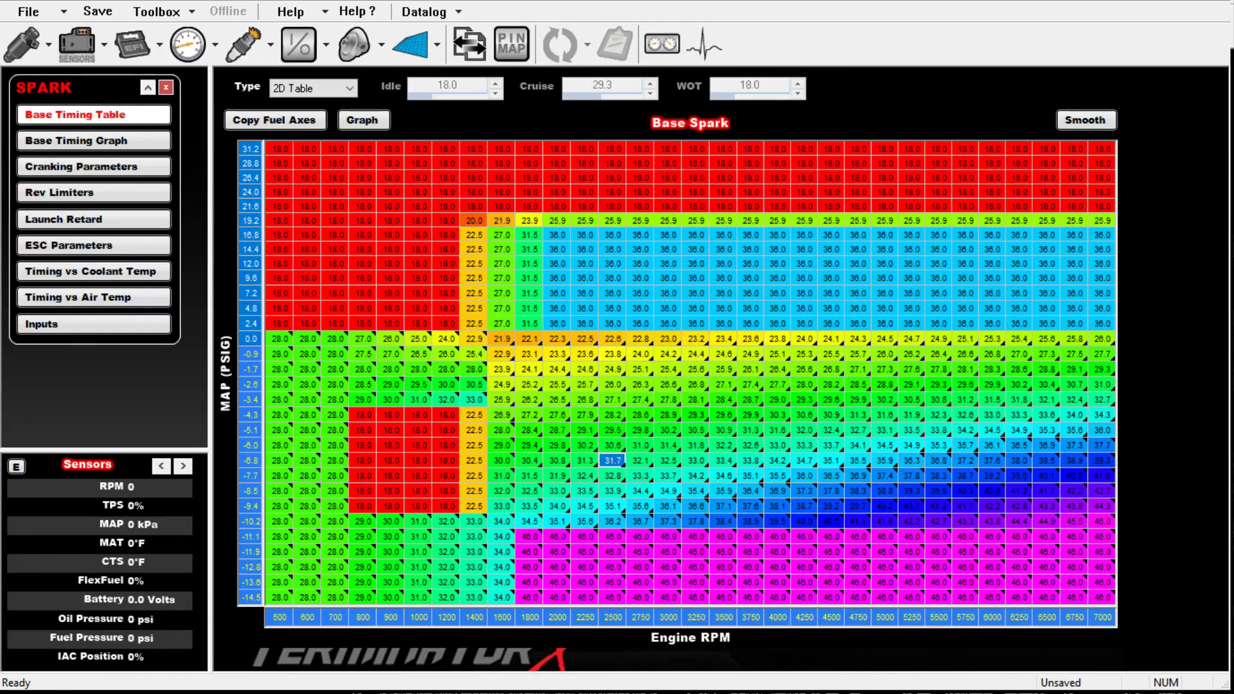
# Step: Set the base timing to 46 degrees from 1800 to 7000 RPM between -6.8 and -12.8 PSIG
pyautogui.moveTo(530, 460); pyautogui.dragTo(1103, 567)
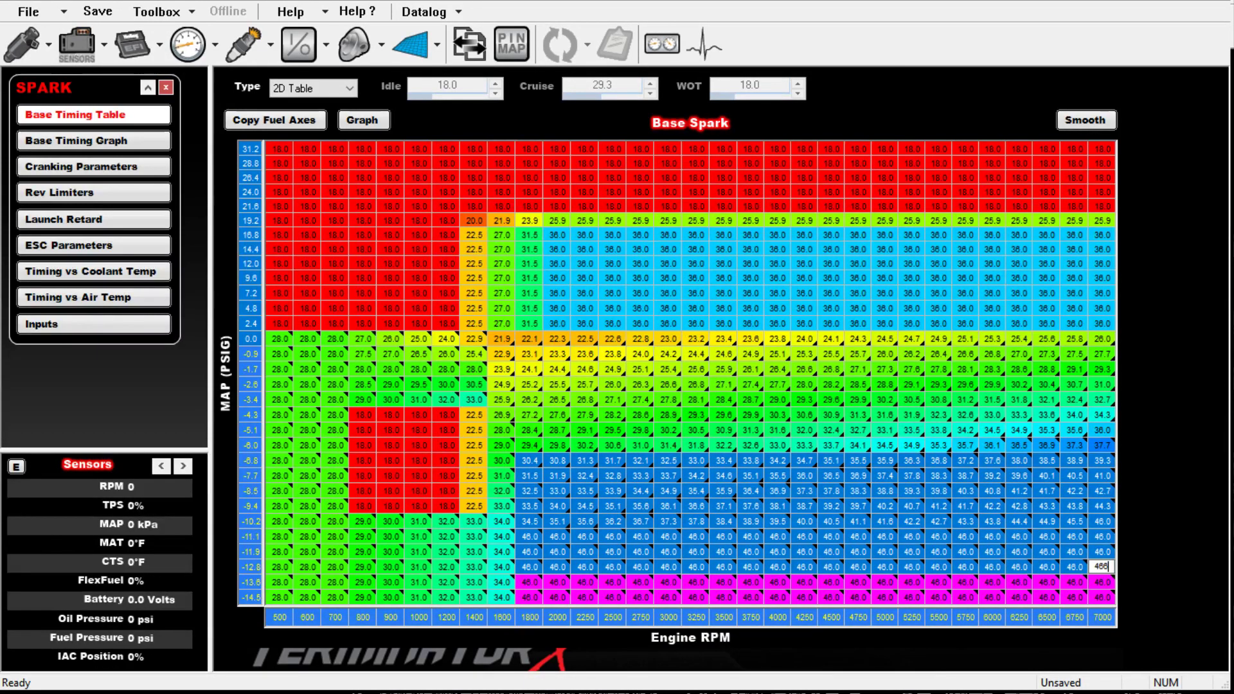
pyautogui.write('60')
pyautogui.press('Return')
pyautogui.hotkey('ctrl', 'z')
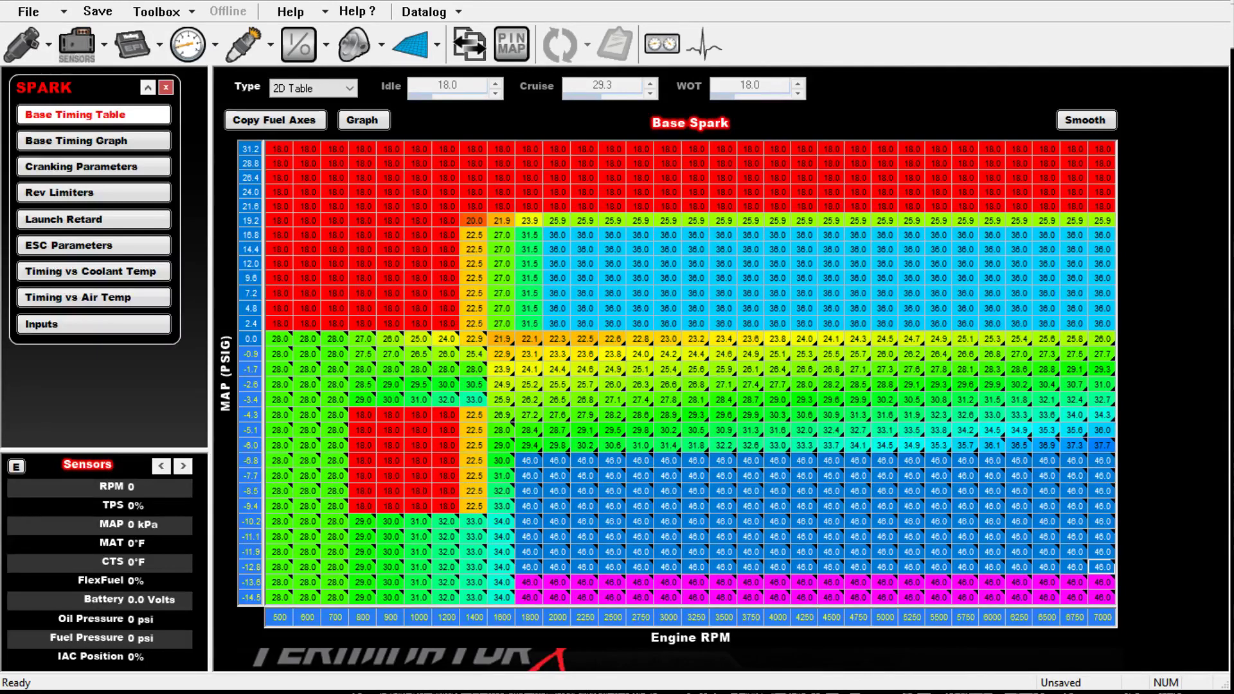
# Step: Try to interpolate the base timing vertically from 2.4 to -7.7 PSIG between 1600 and 7000 RPM, and undo it
pyautogui.click(1102, 460)
pyautogui.click(1102, 490)
pyautogui.moveTo(1102, 476)
pyautogui.mouseDown()
pyautogui.moveTo(1047, 422)
pyautogui.moveTo(505, 326)
pyautogui.moveTo(529, 339)
pyautogui.mouseUp()
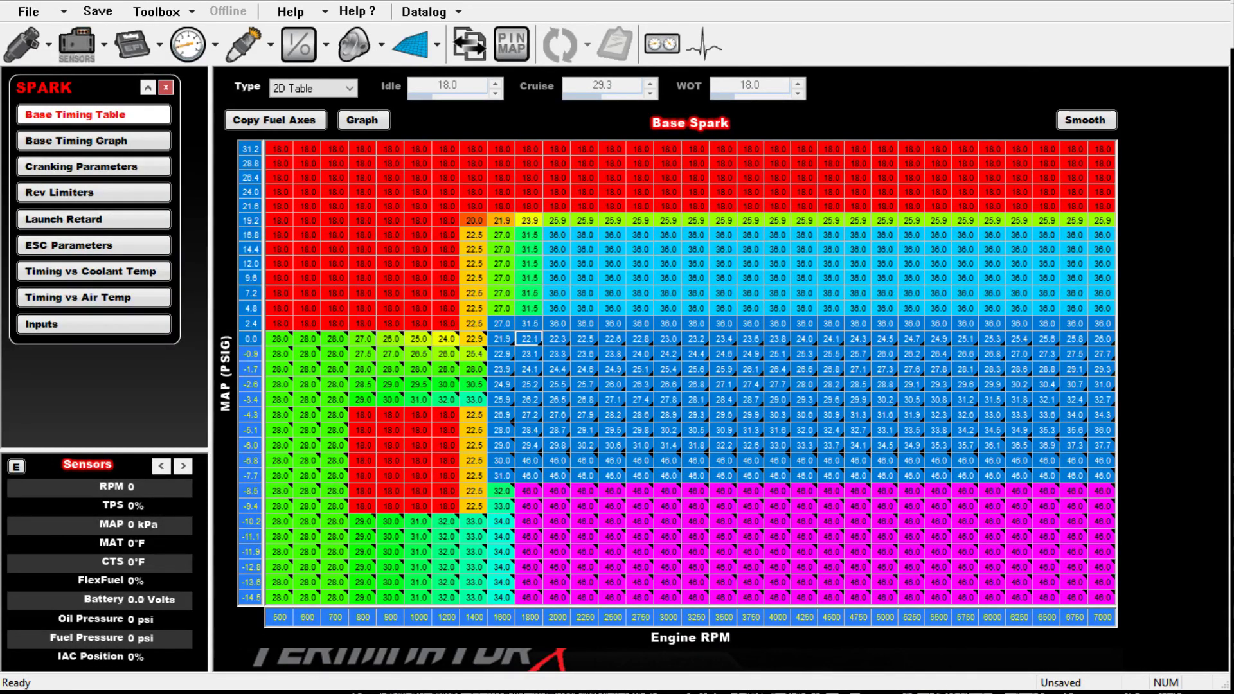
pyautogui.press('v')
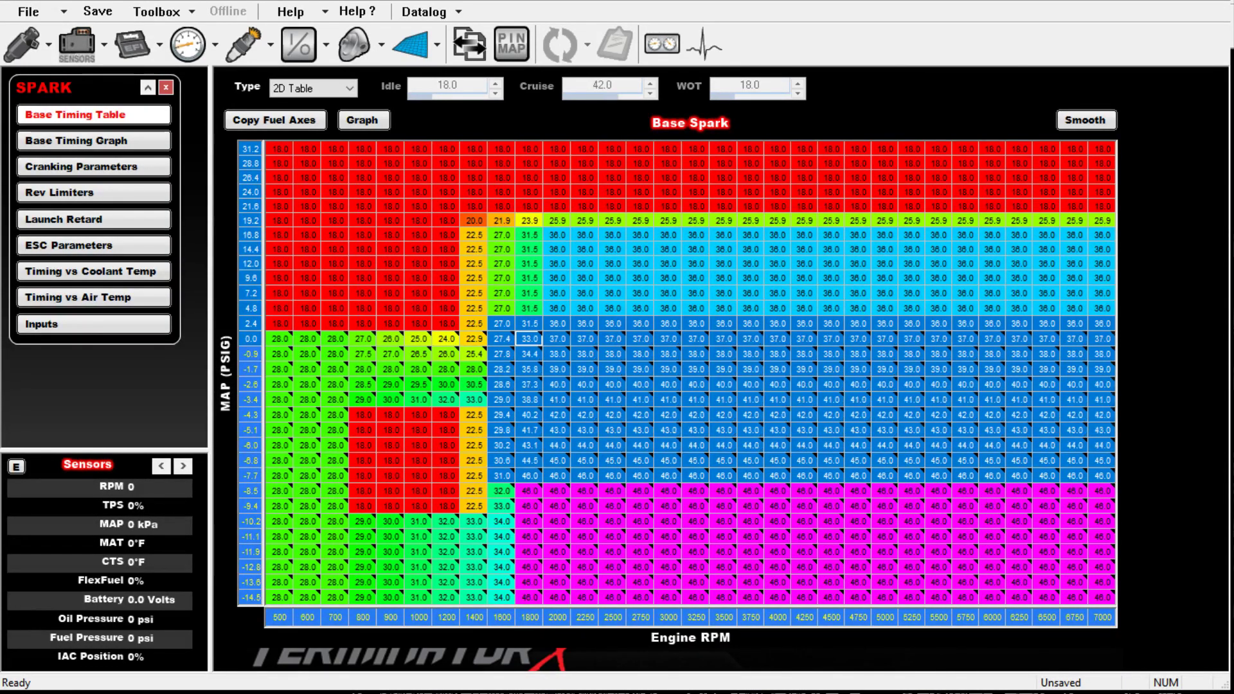
pyautogui.click(668, 445)
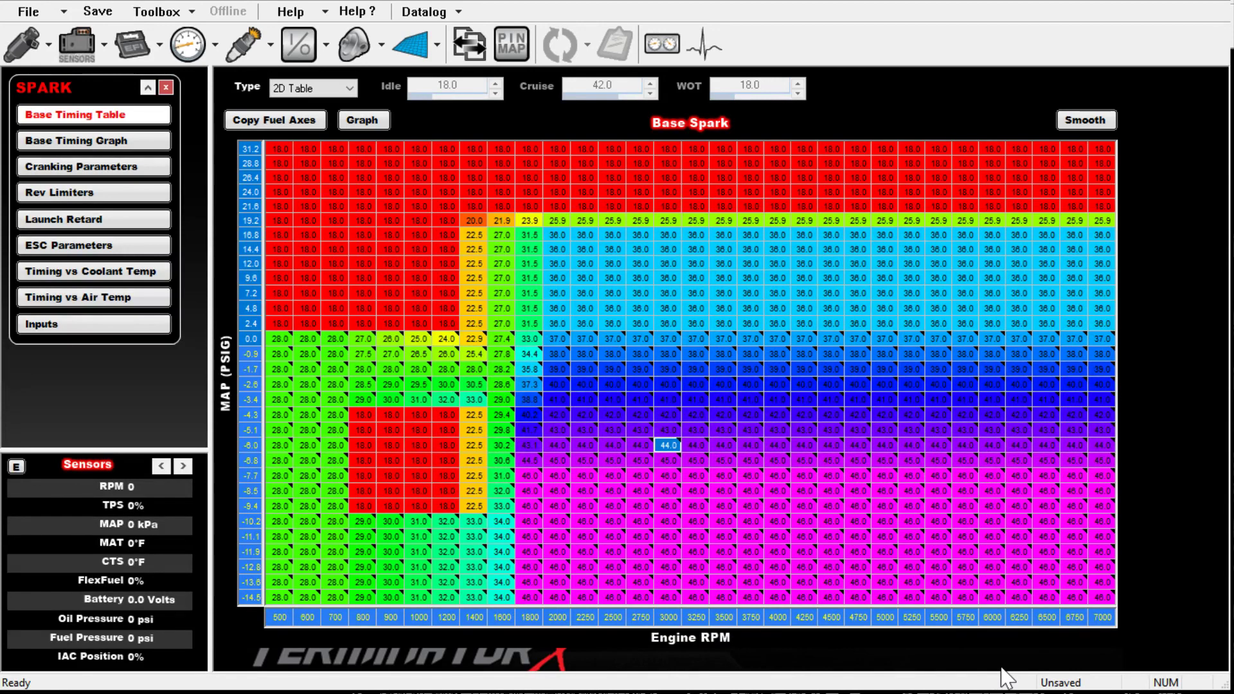
pyautogui.hotkey('ctrl', 'z')
pyautogui.click(693, 401)
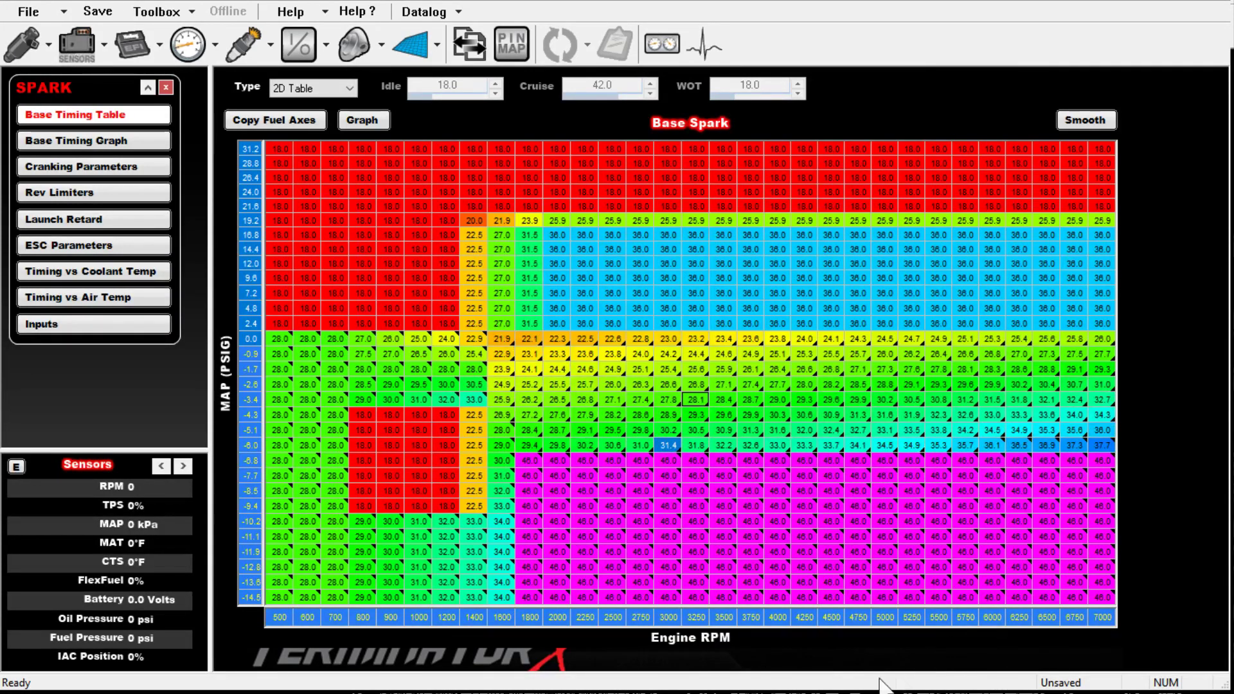
# Step: Interpolate the base timing horizontally from 1800 to 7000 RPM between 0 and -6.8 PSIG
pyautogui.moveTo(531, 461); pyautogui.dragTo(1103, 339)
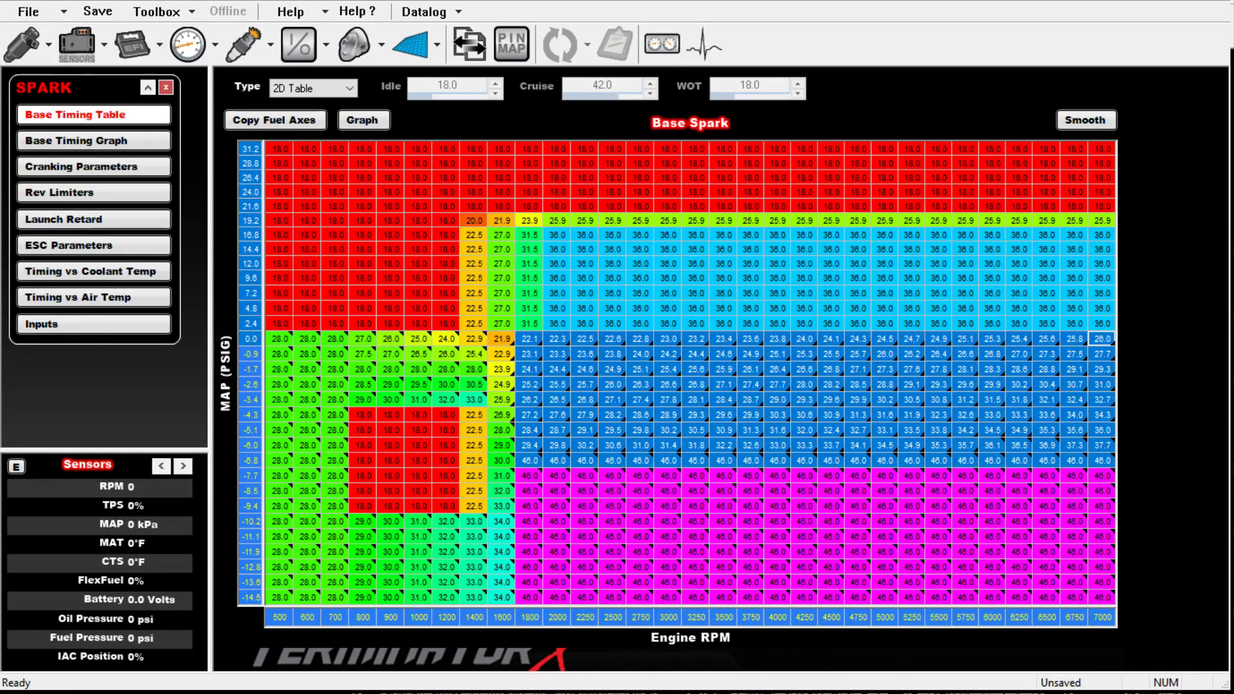
pyautogui.press('h')
pyautogui.click(831, 385)
pyautogui.click(831, 399)
# Step: Interpolate the base timing vertically between -6.8 and 0 PSIG from 5250 to 7000 RPM and from 3000 to 5000 RPM
pyautogui.moveTo(1101, 461); pyautogui.dragTo(911, 339)
pyautogui.press('v')
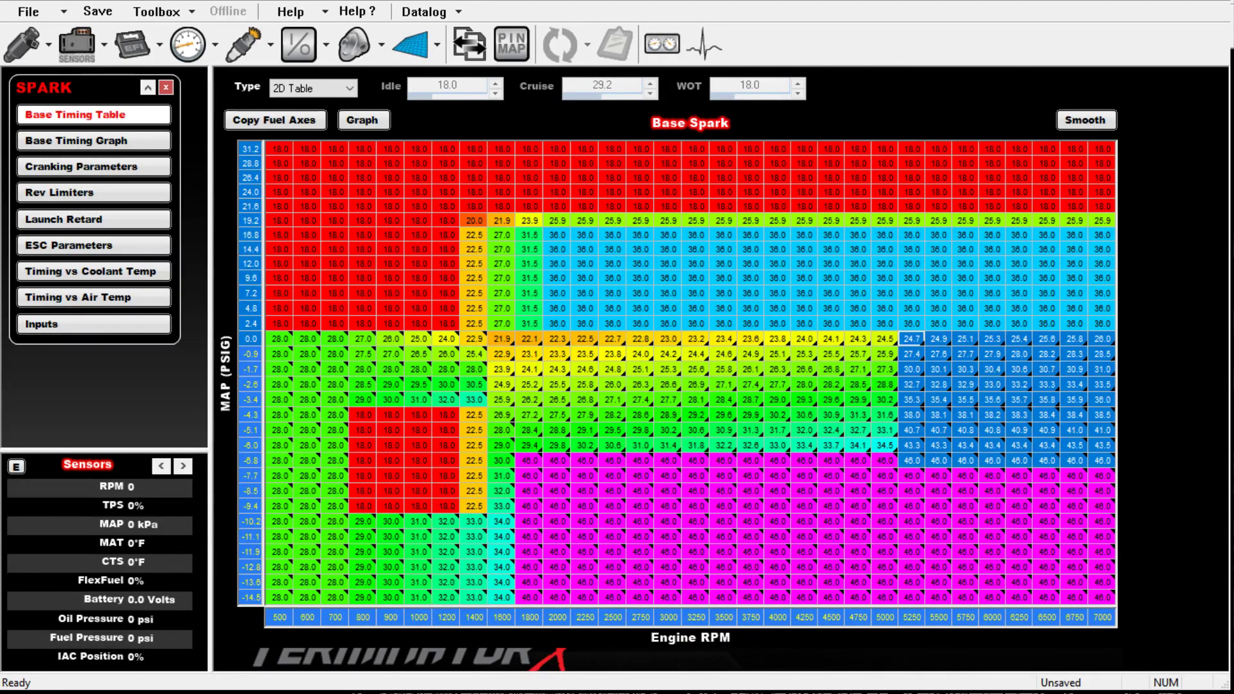
pyautogui.click(858, 445)
pyautogui.moveTo(885, 460); pyautogui.dragTo(750, 369)
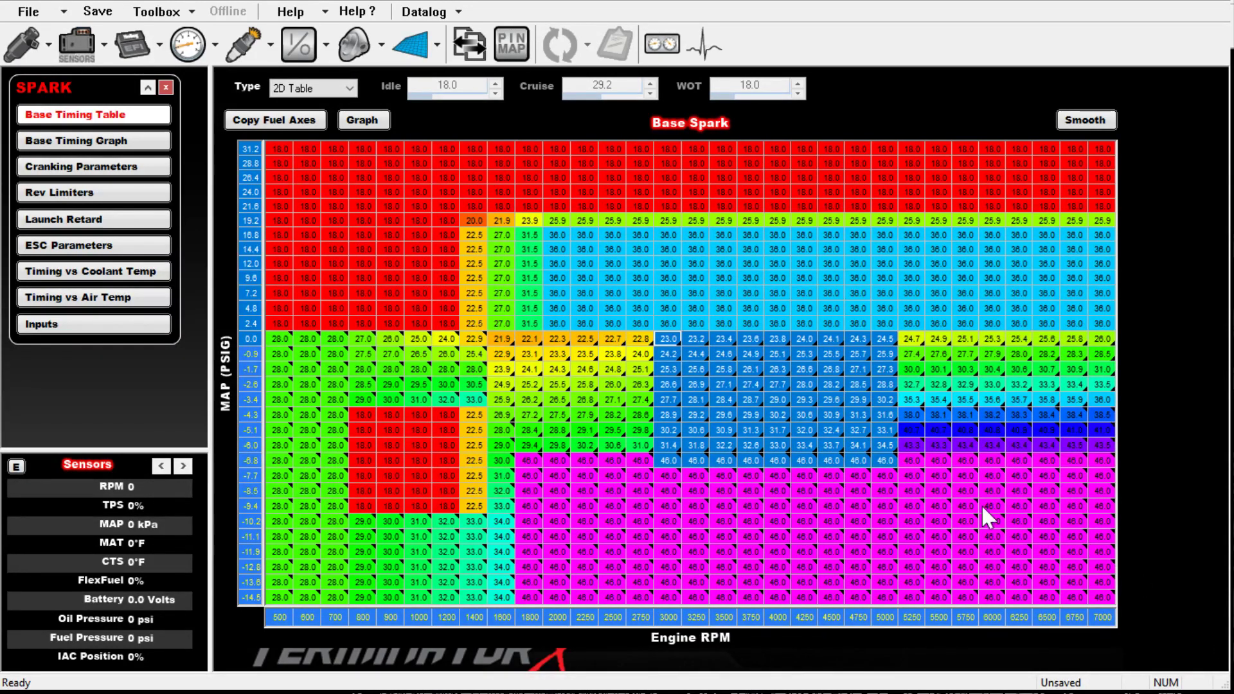
pyautogui.press('v')
# Step: Interpolate the base timing blocks from 1400 to 2750 RPM at 0 to -6.8 PSIG and from 1200 to 2000 RPM at -7.7 to -14.5 PSIG
pyautogui.click(612, 476)
pyautogui.moveTo(641, 460); pyautogui.dragTo(474, 339)
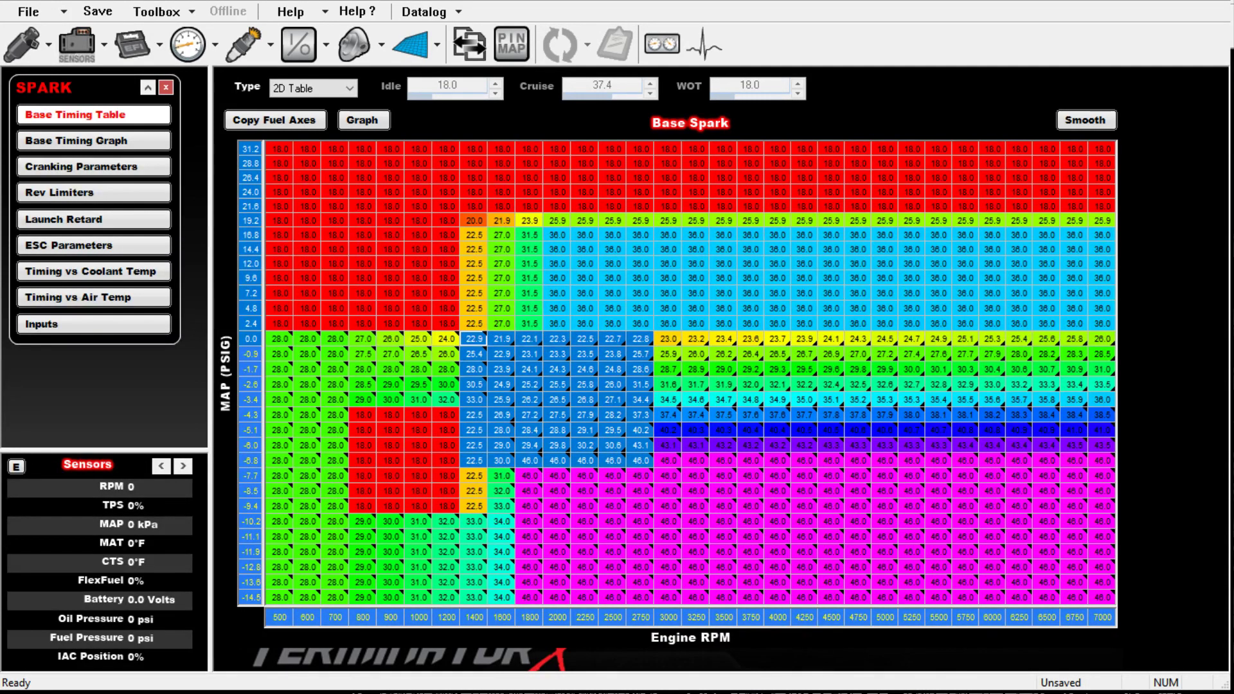
pyautogui.press('b')
pyautogui.moveTo(447, 475); pyautogui.dragTo(557, 598)
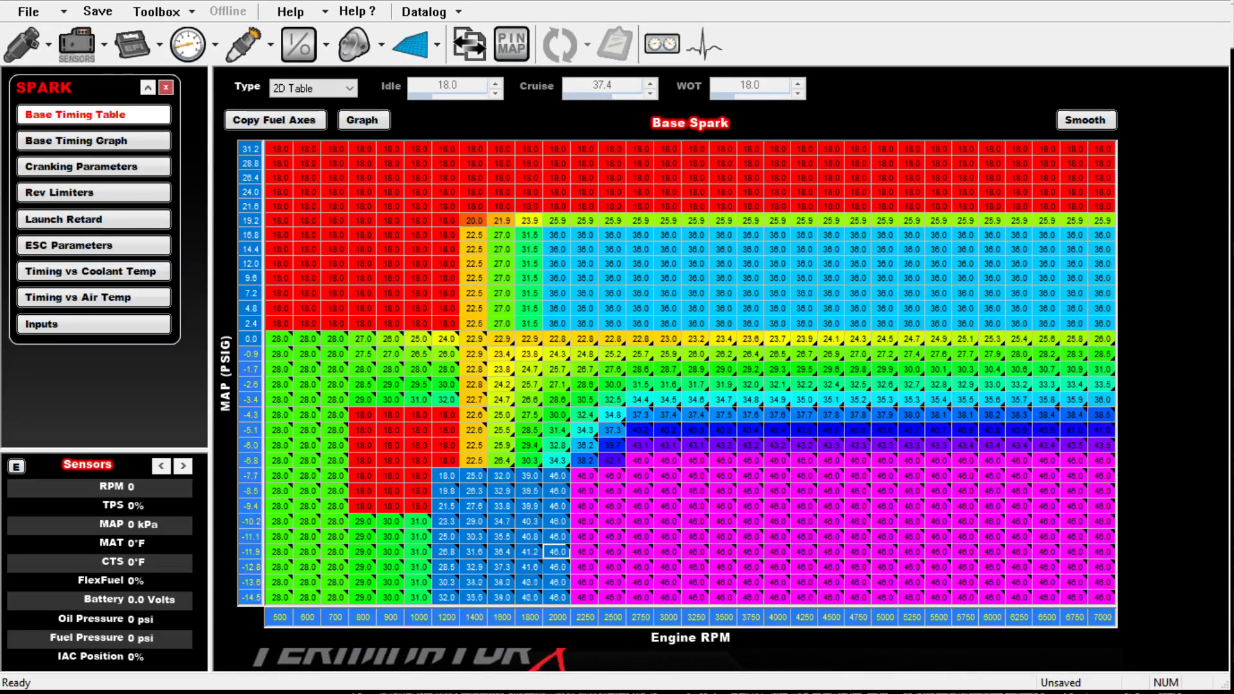
pyautogui.press('b')
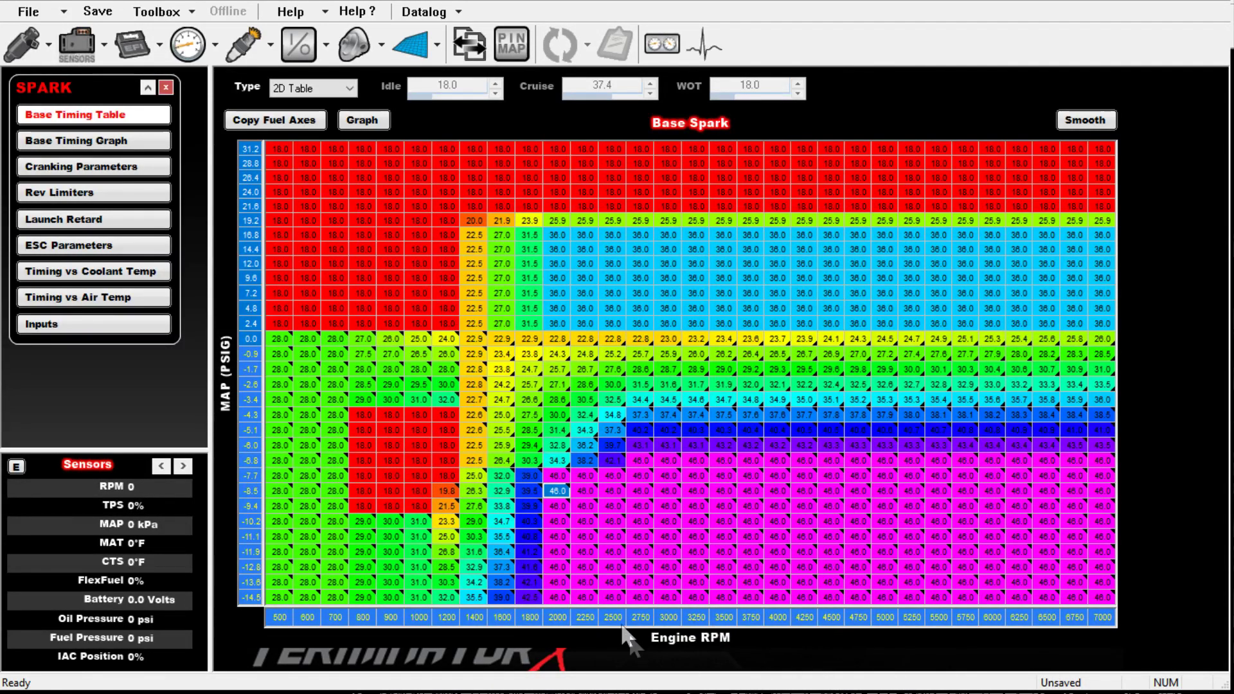
# Step: Smooth the base timing from 500 to 1400 RPM between 2.4 and -4.3 PSIG
pyautogui.moveTo(469, 322)
pyautogui.mouseDown()
pyautogui.moveTo(329, 371)
pyautogui.moveTo(278, 397)
pyautogui.moveTo(279, 412)
pyautogui.mouseUp()
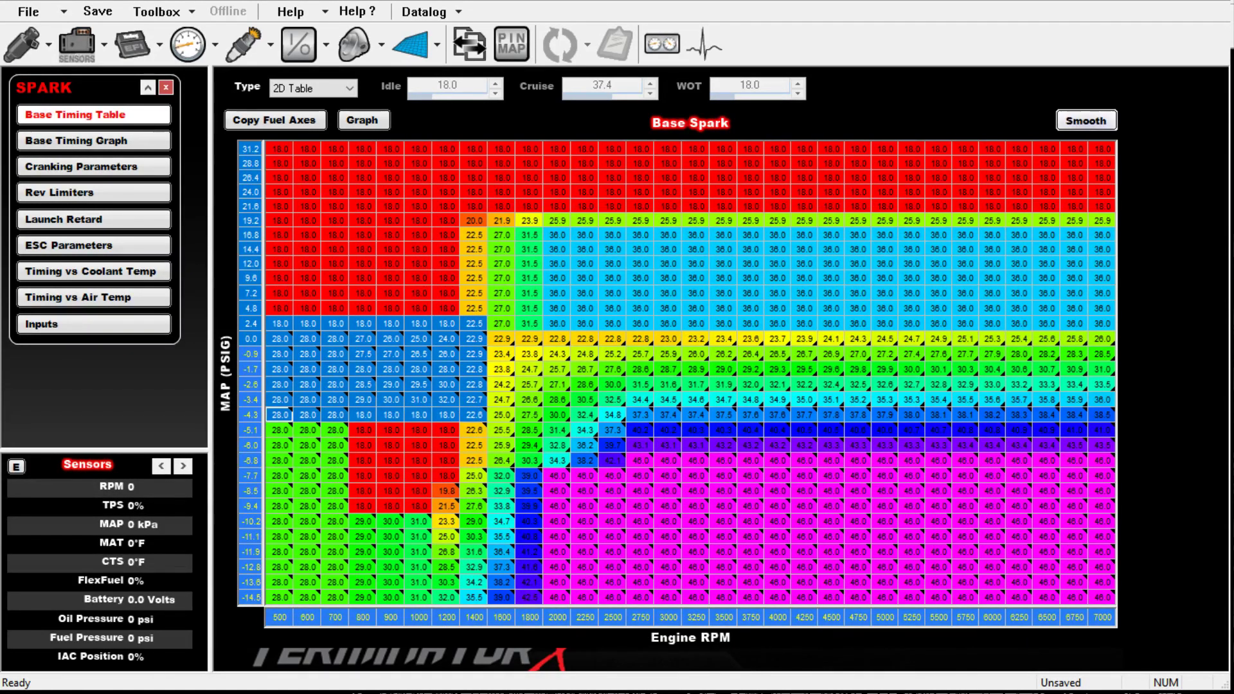
pyautogui.click(1085, 119)
pyautogui.click(1085, 119)
pyautogui.click(585, 369)
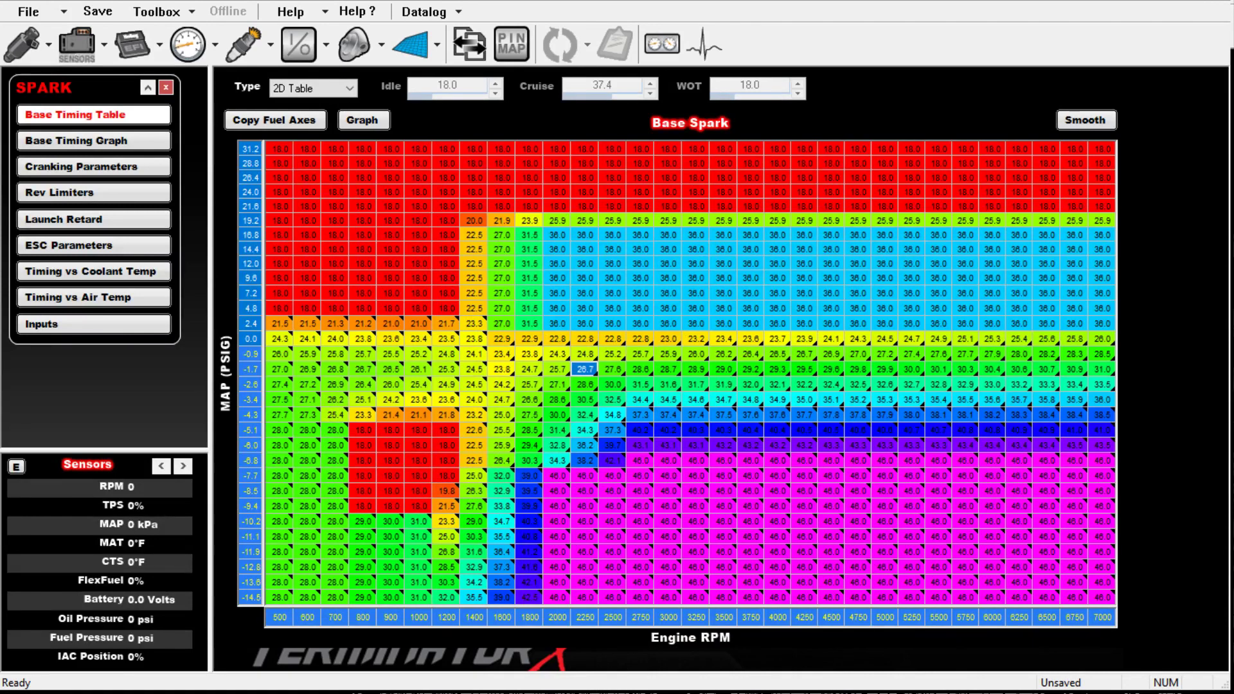
# Step: Set the base timing to 18 degrees from 800 to 1200 RPM between -9.4 and -14.5 PSIG
pyautogui.moveTo(335, 505); pyautogui.dragTo(391, 506)
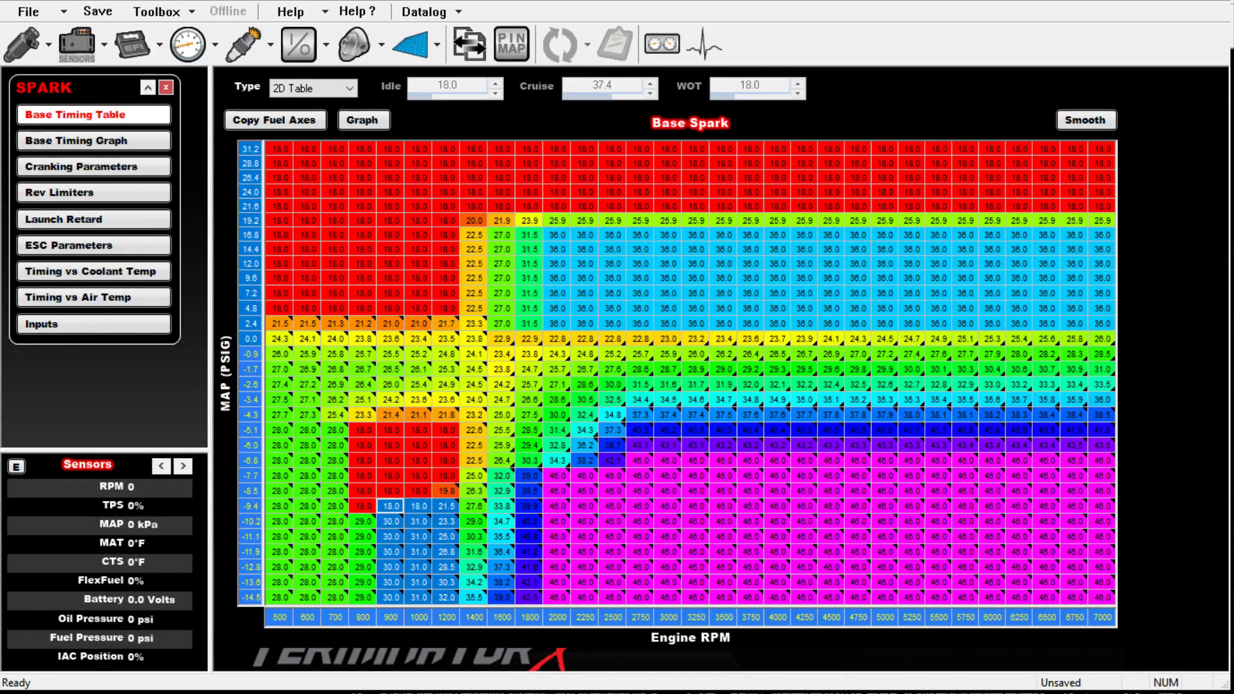
pyautogui.hotkey('shift', 'Left')
pyautogui.press('Return')
pyautogui.press('Return')
pyautogui.press('Return')
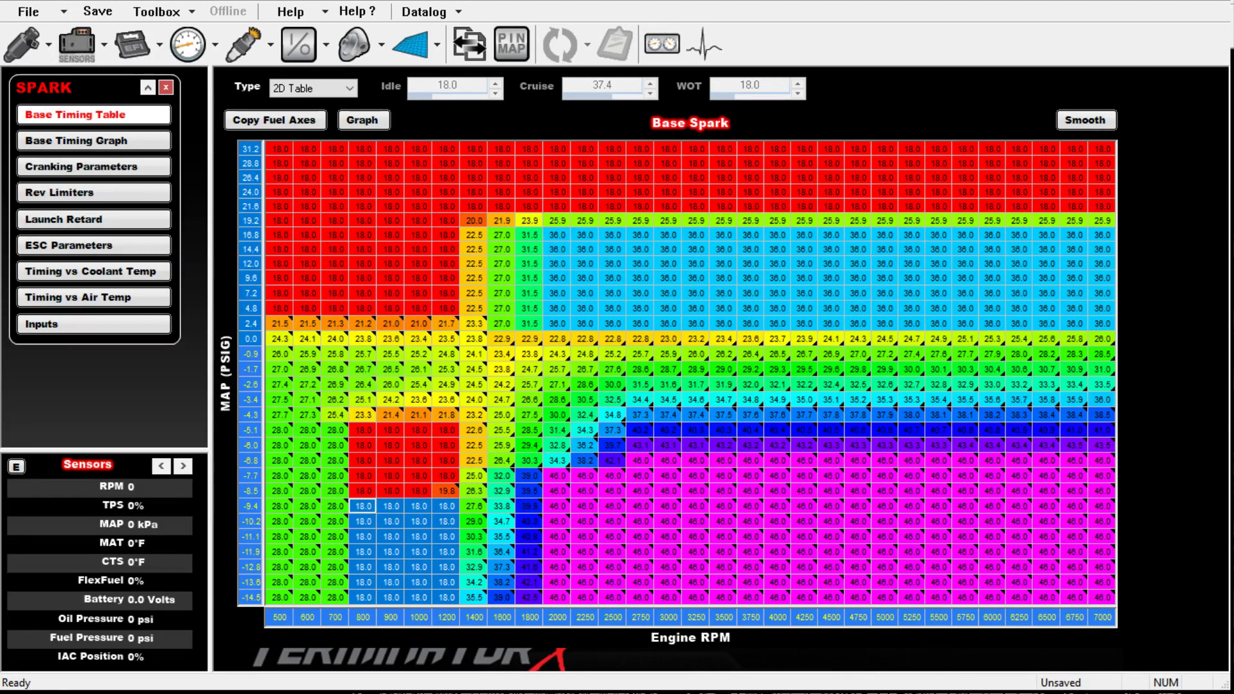
# Step: Interpolate and smooth the base timing from 1200 to 2000 RPM between -8.5 and -14.5 PSIG
pyautogui.click(418, 490)
pyautogui.click(473, 491)
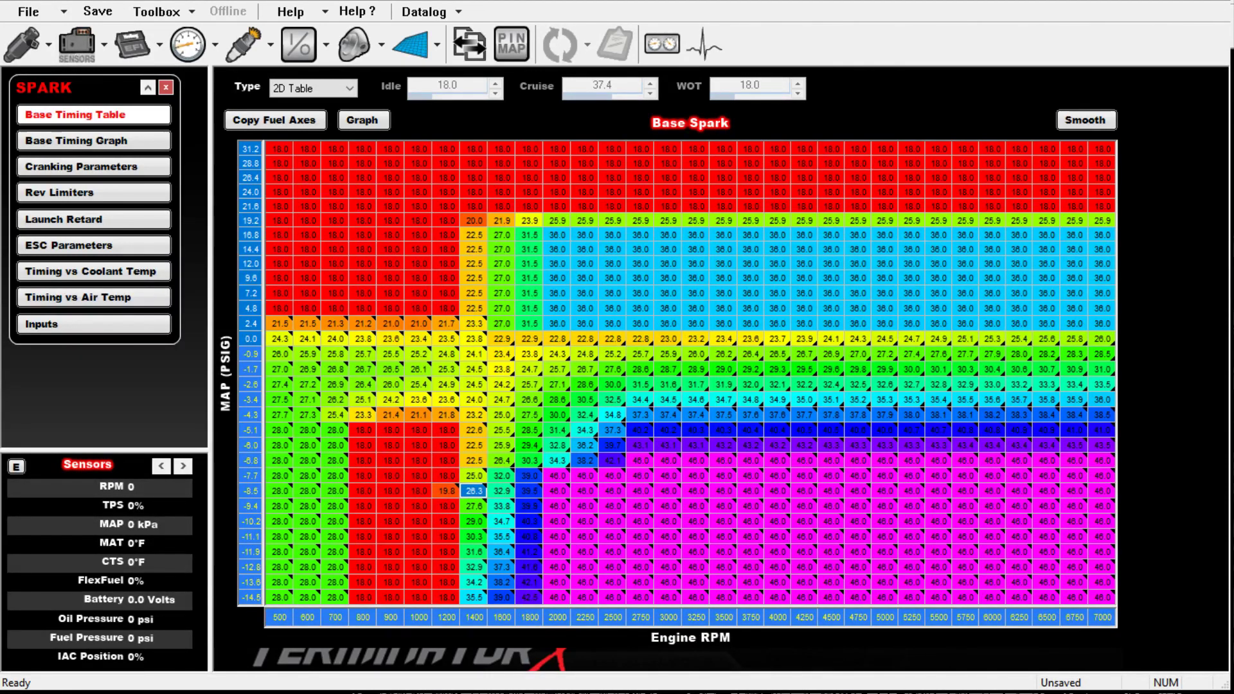
pyautogui.moveTo(558, 597); pyautogui.dragTo(447, 490)
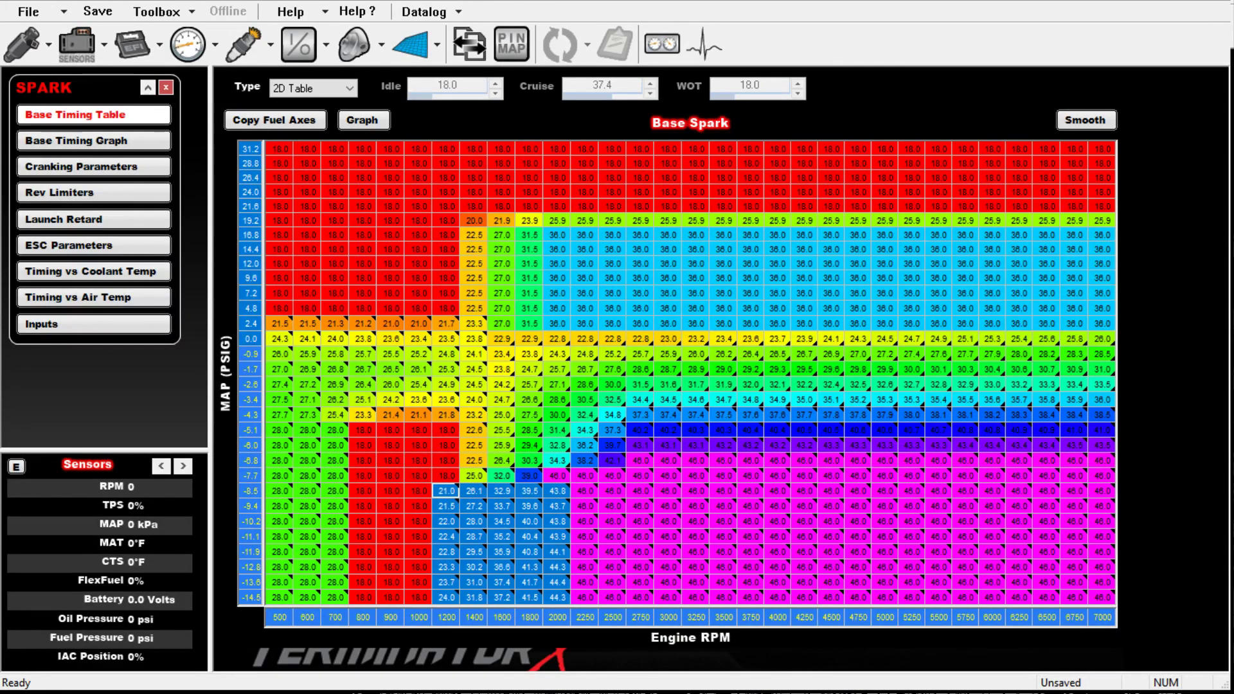
pyautogui.click(1086, 119)
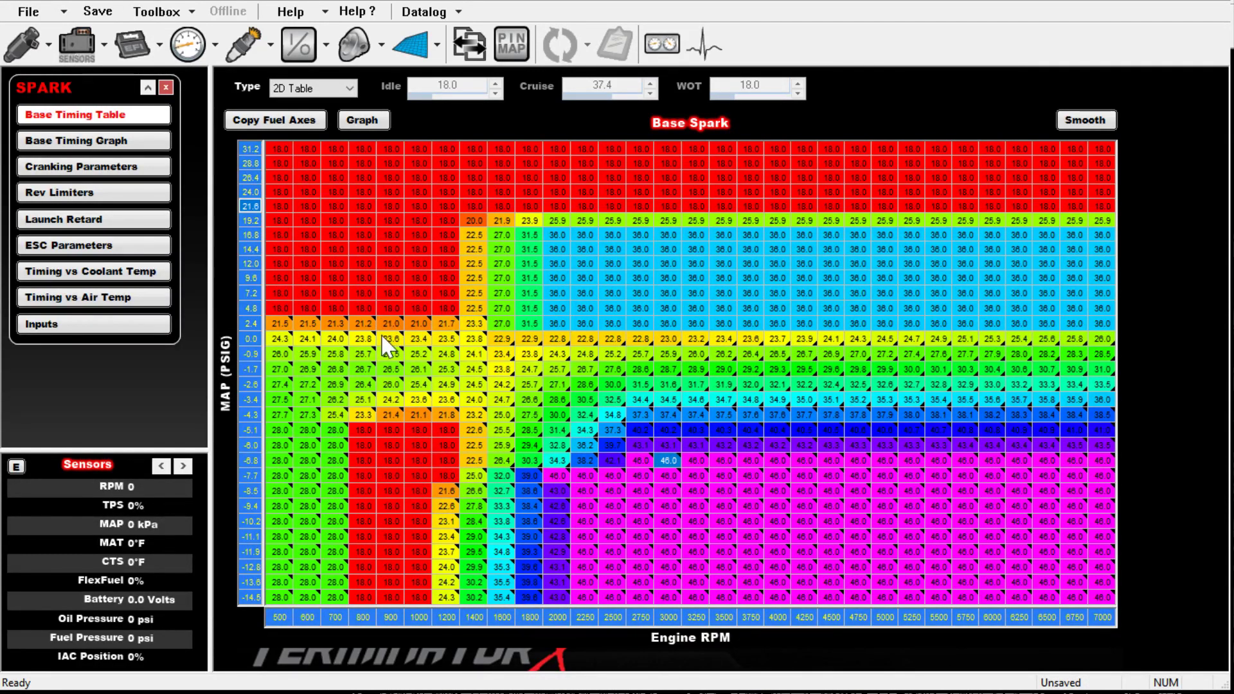
# Step: Set the 21.6, 19.2 and 14.4 PSIG breakpoints of the timing table's MAP axis to 22, 20 and 14 PSIG
pyautogui.write('22')
pyautogui.press('Return')
pyautogui.press('Down')
pyautogui.write('20')
pyautogui.press('Return')
pyautogui.press('Down')
pyautogui.press('Down')
pyautogui.write('14')
pyautogui.press('Return')
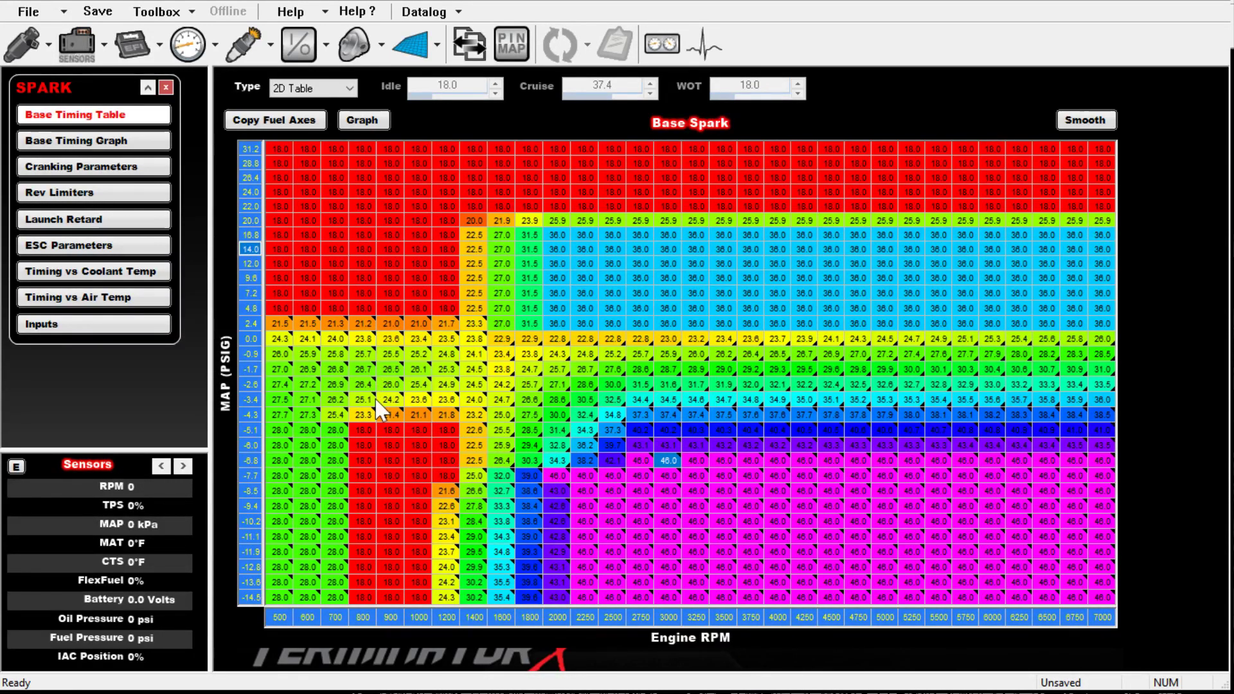
# Step: Set the 2.4 and 4.8 PSIG breakpoints of the timing table's MAP axis to 2 and 5 PSIG
pyautogui.press('Down')
pyautogui.press('Down')
pyautogui.press('Down')
pyautogui.press('Down')
pyautogui.press('Down')
pyautogui.write('2')
pyautogui.press('Return')
pyautogui.press('Up')
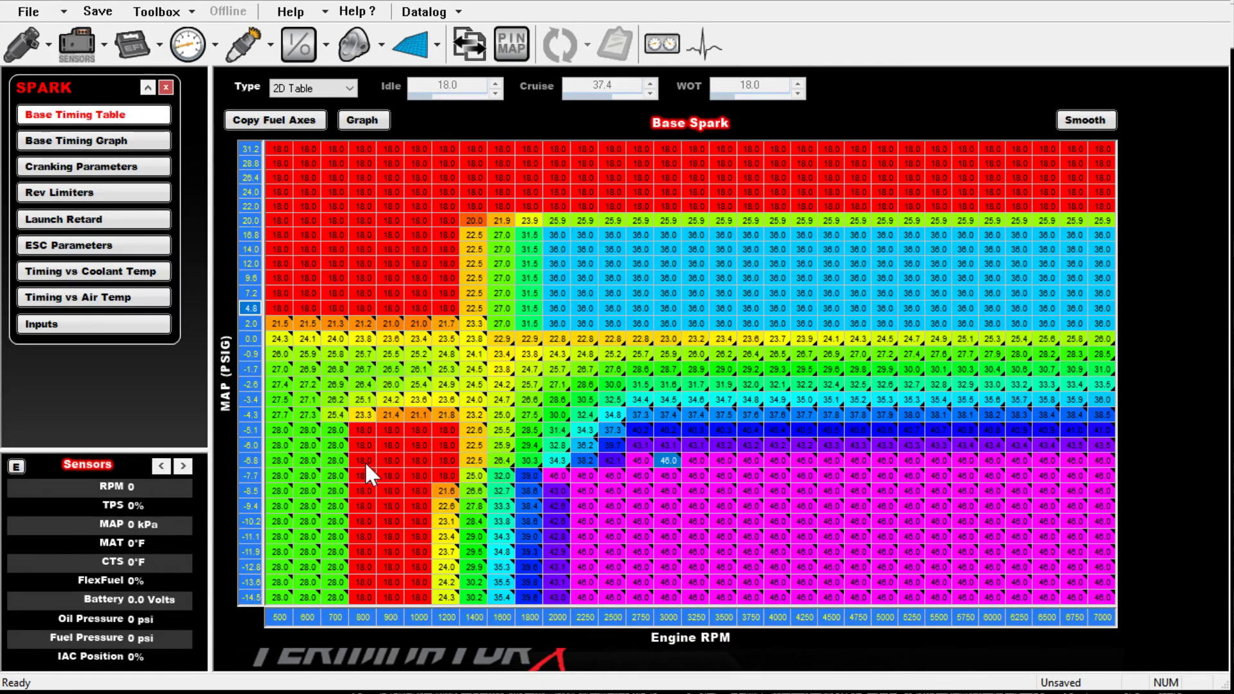
pyautogui.write('5')
pyautogui.press('Return')
# Step: Set the 9.6 and 7.2 PSIG breakpoints of the timing table's MAP axis to 10 and 7.5 PSIG
pyautogui.press('Up')
pyautogui.press('Up')
pyautogui.write('10')
pyautogui.press('Return')
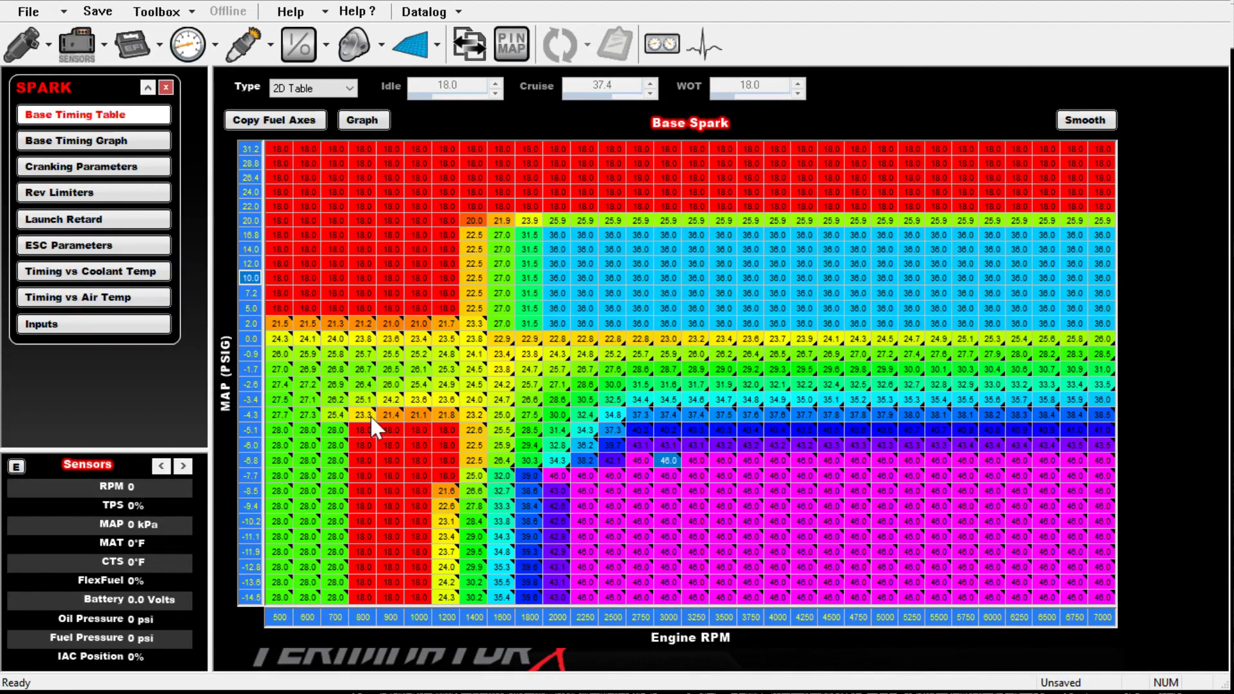
pyautogui.press('Down')
pyautogui.write('7.5')
pyautogui.press('Return')
pyautogui.press('Up')
pyautogui.press('Up')
pyautogui.press('Up')
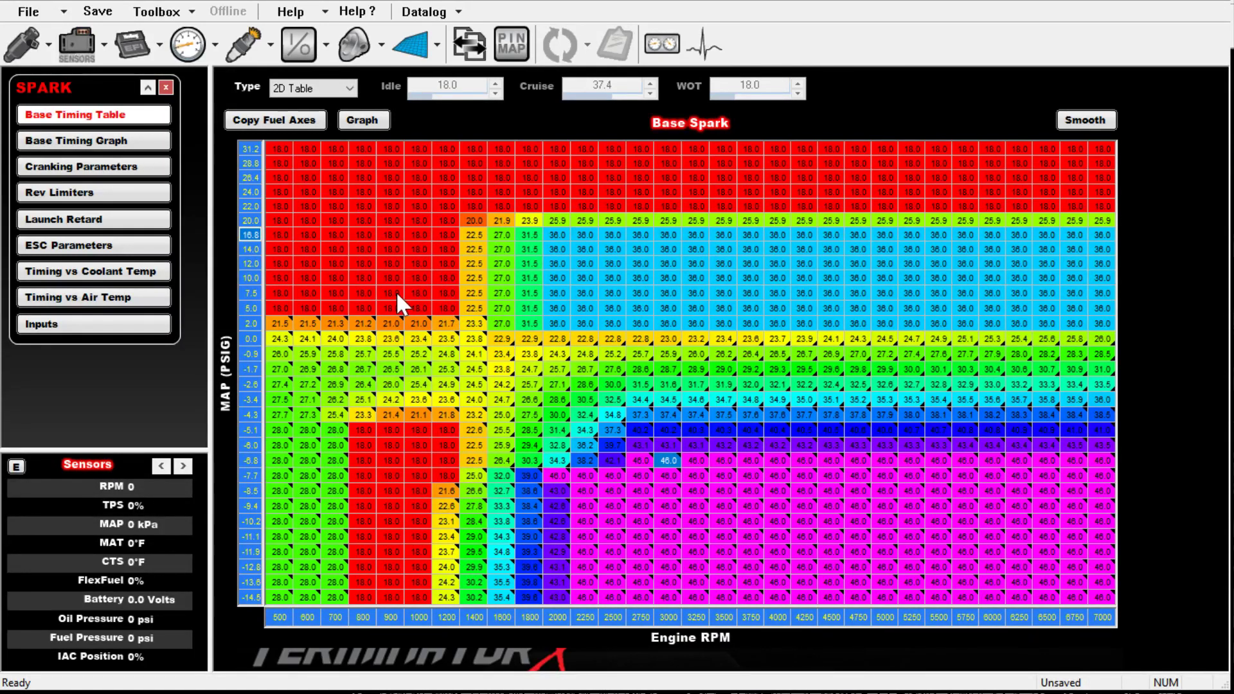
# Step: Set the timing table's highest RPM breakpoint to 7600 and interpolate the RPM axis from 4500 up to it
pyautogui.click(1074, 617)
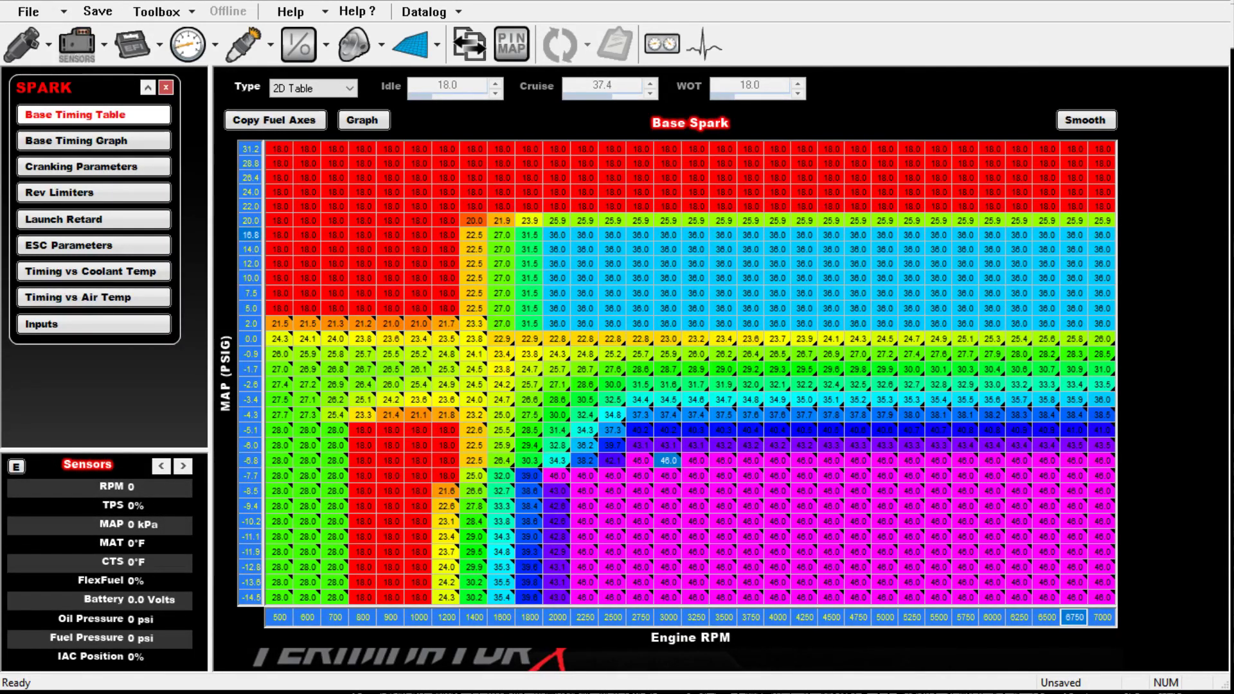
pyautogui.click(1102, 617)
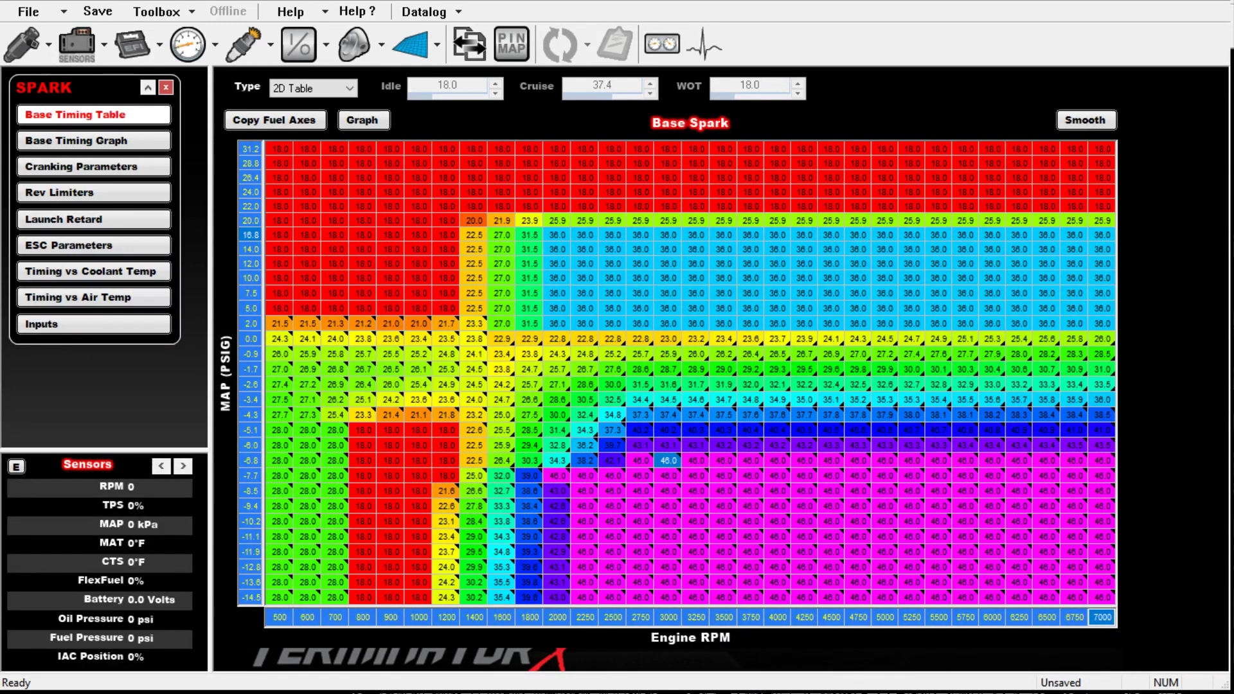
pyautogui.write('7600')
pyautogui.press('Return')
pyautogui.press('Escape')
pyautogui.moveTo(831, 618); pyautogui.dragTo(1101, 617)
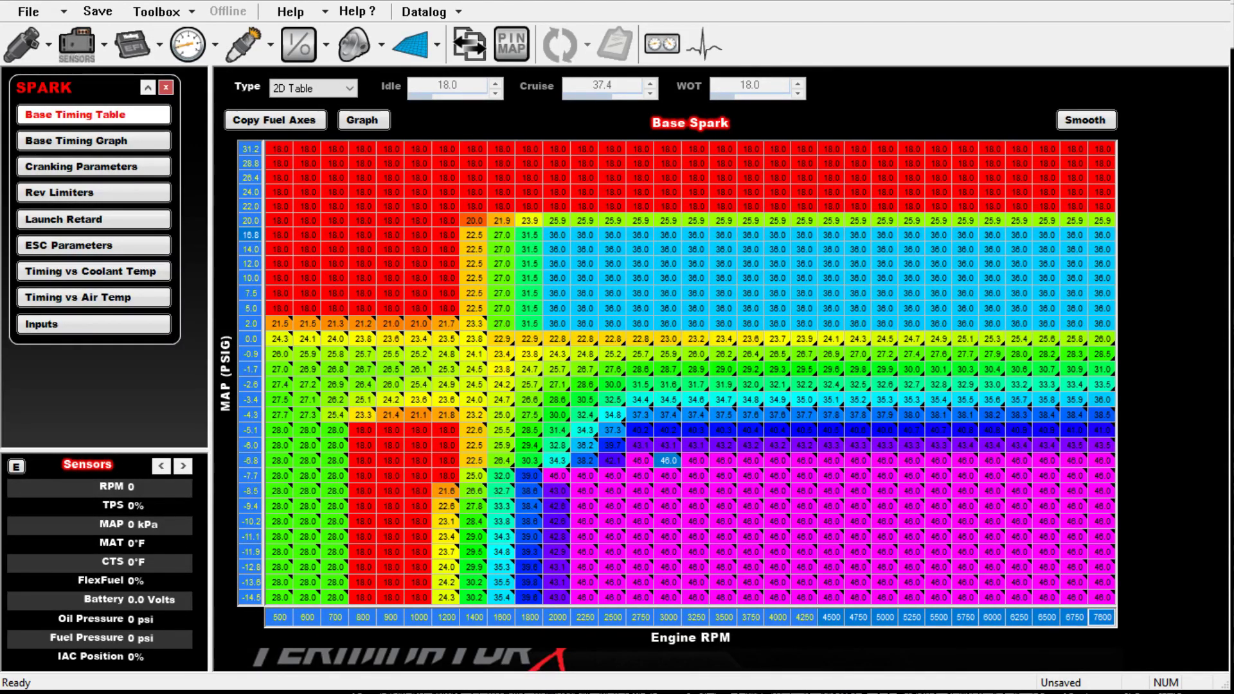
pyautogui.hotkey('ctrl', 'i')
pyautogui.click(992, 581)
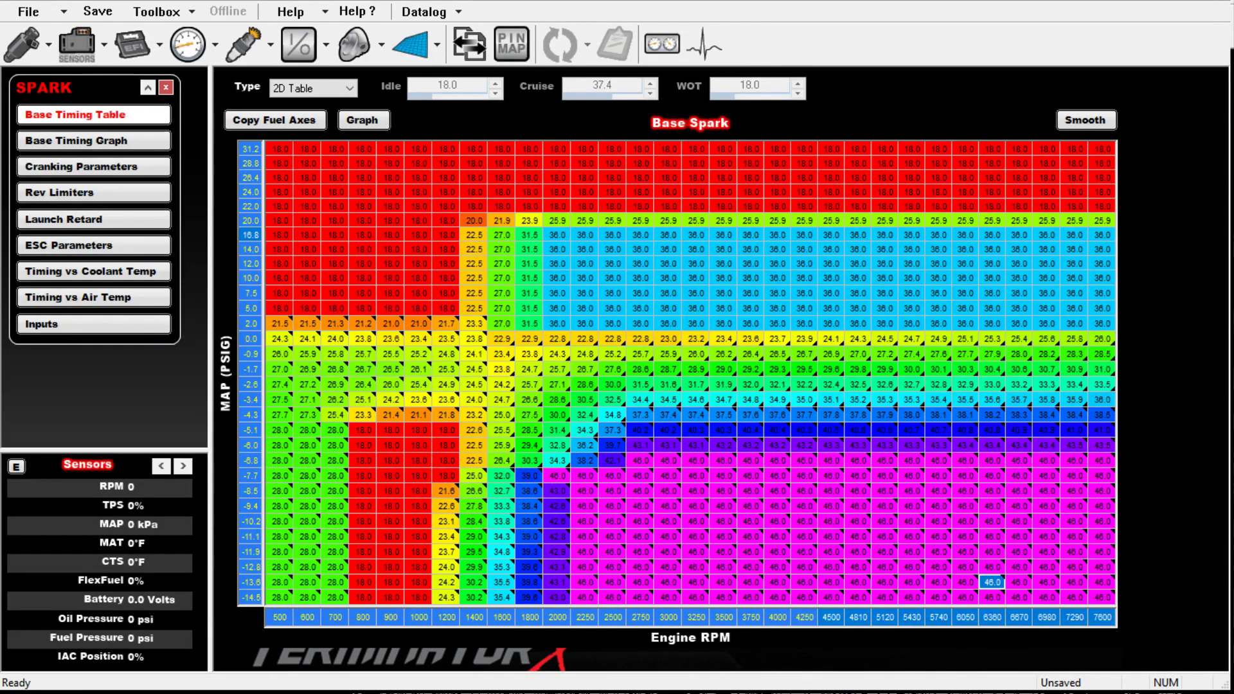
# Step: Set the highest RPM breakpoint of the base fuel table to 8000
pyautogui.click(23, 44)
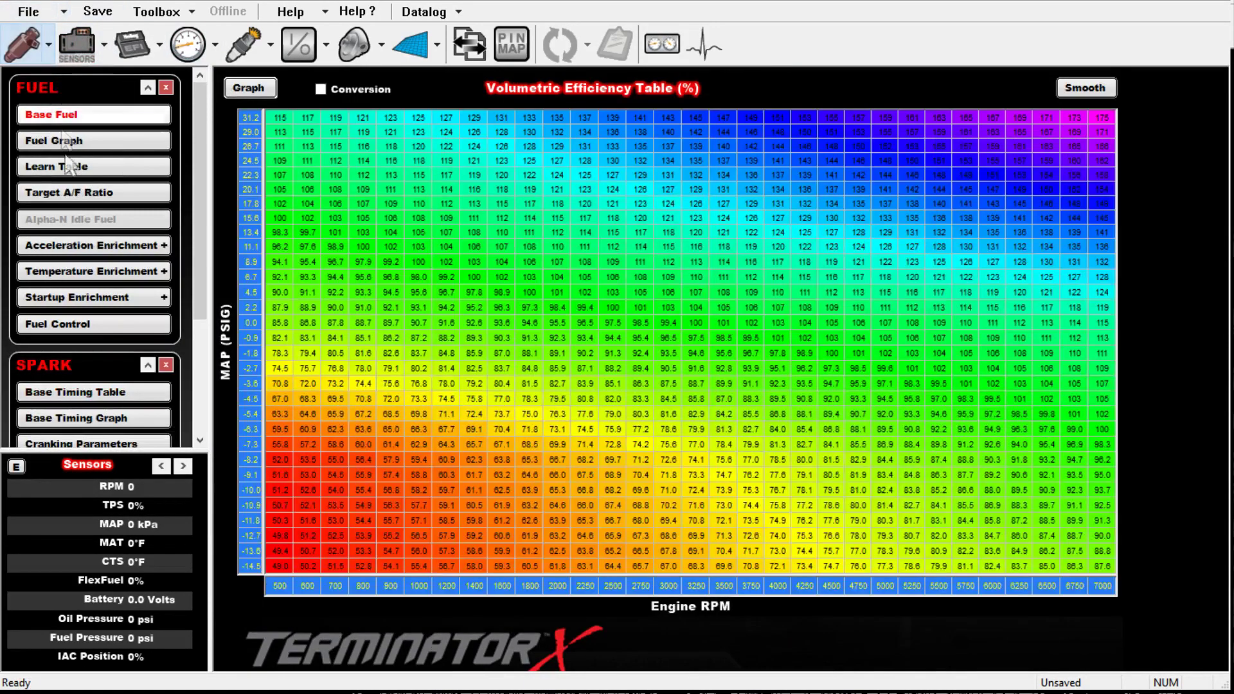
pyautogui.click(1046, 585)
pyautogui.click(1102, 586)
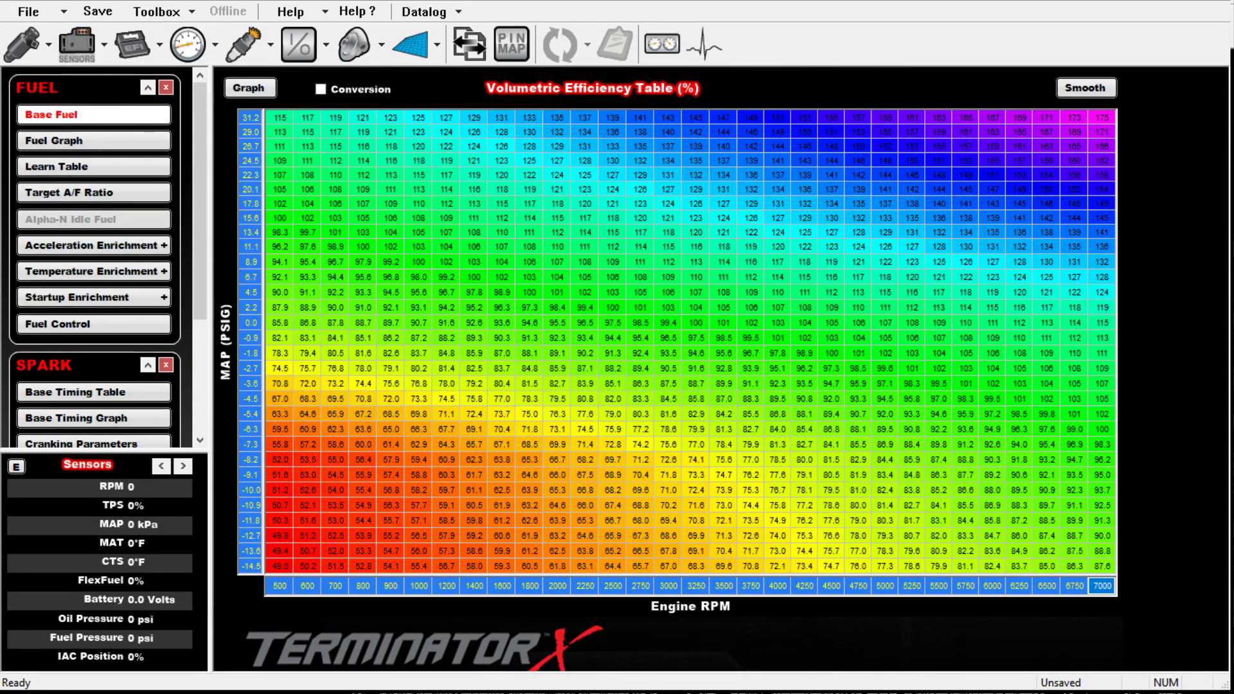
pyautogui.write('8000')
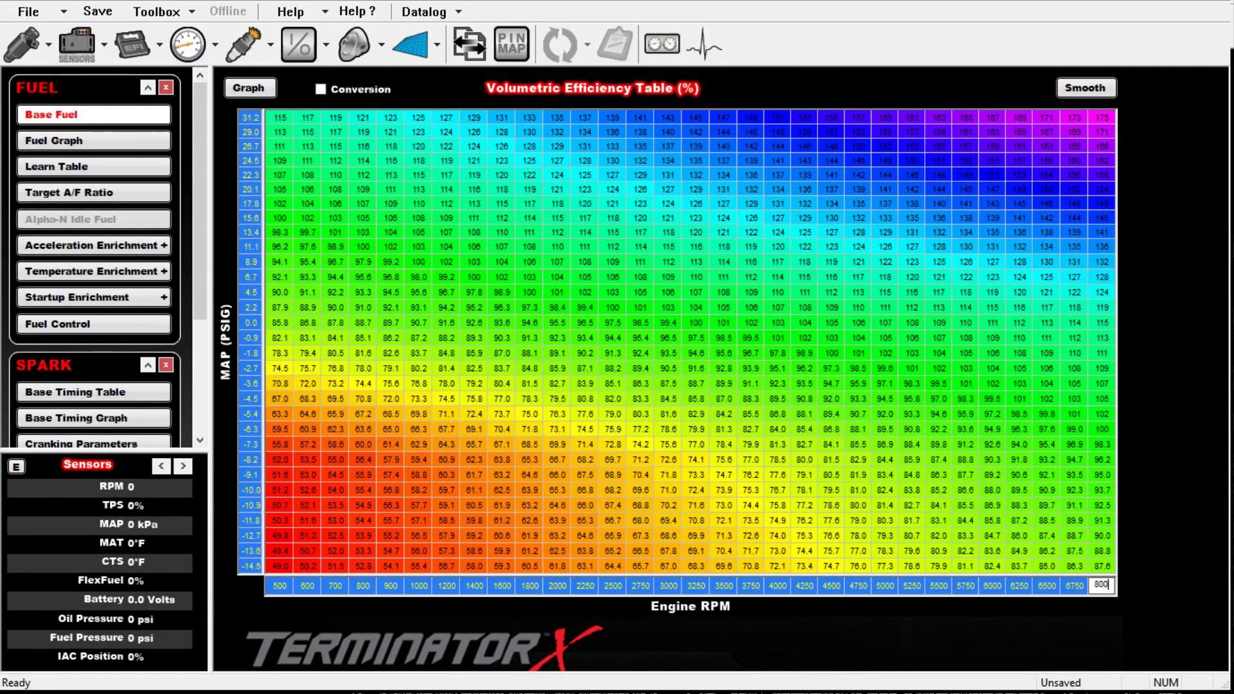
pyautogui.press('Return')
pyautogui.press('Left')
pyautogui.press('Left')
pyautogui.press('Left')
pyautogui.press('Left')
pyautogui.press('Left')
pyautogui.press('Left')
pyautogui.press('Left')
pyautogui.press('Left')
pyautogui.press('Left')
pyautogui.press('Left')
pyautogui.press('Left')
pyautogui.press('Left')
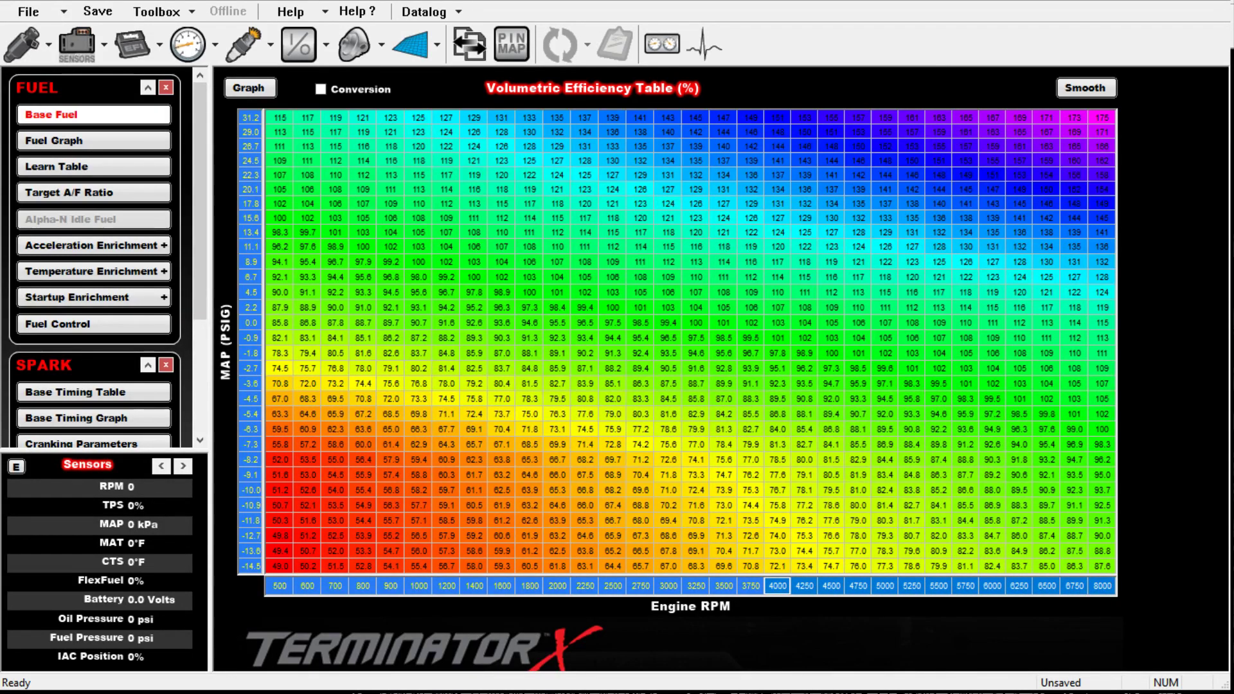
pyautogui.press('Right')
pyautogui.press('Right')
pyautogui.press('Right')
pyautogui.press('Right')
pyautogui.press('Right')
pyautogui.press('Right')
pyautogui.press('Right')
pyautogui.press('Right')
pyautogui.press('Right')
pyautogui.press('Right')
pyautogui.press('Right')
pyautogui.press('Right')
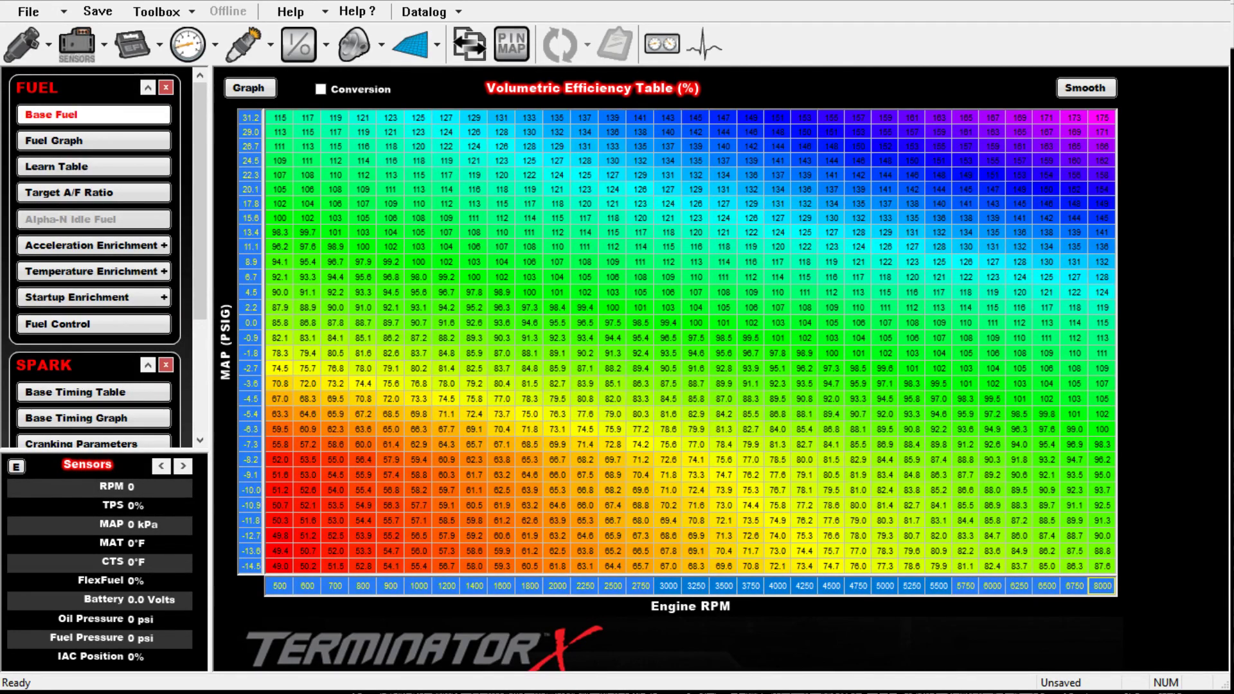
pyautogui.click(912, 586)
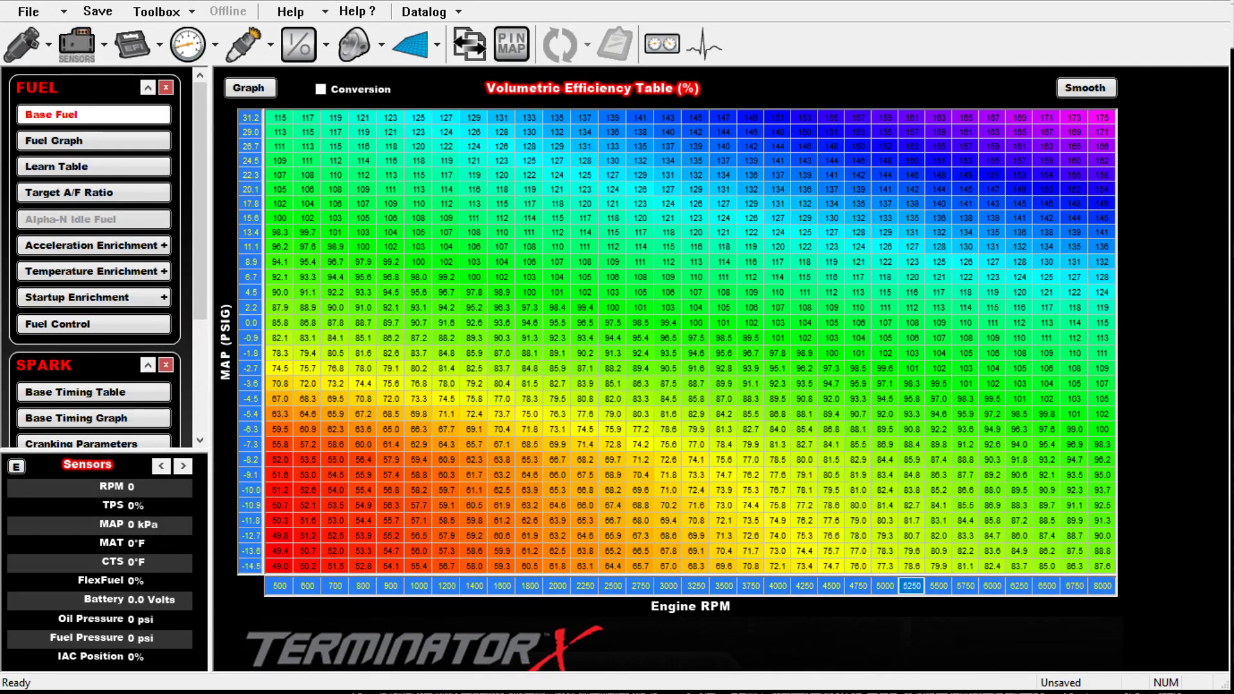
pyautogui.press('Left')
pyautogui.press('Left')
pyautogui.press('Left')
pyautogui.press('Left')
pyautogui.press('Left')
pyautogui.press('Left')
pyautogui.press('Left')
pyautogui.press('Left')
pyautogui.press('Left')
pyautogui.press('Left')
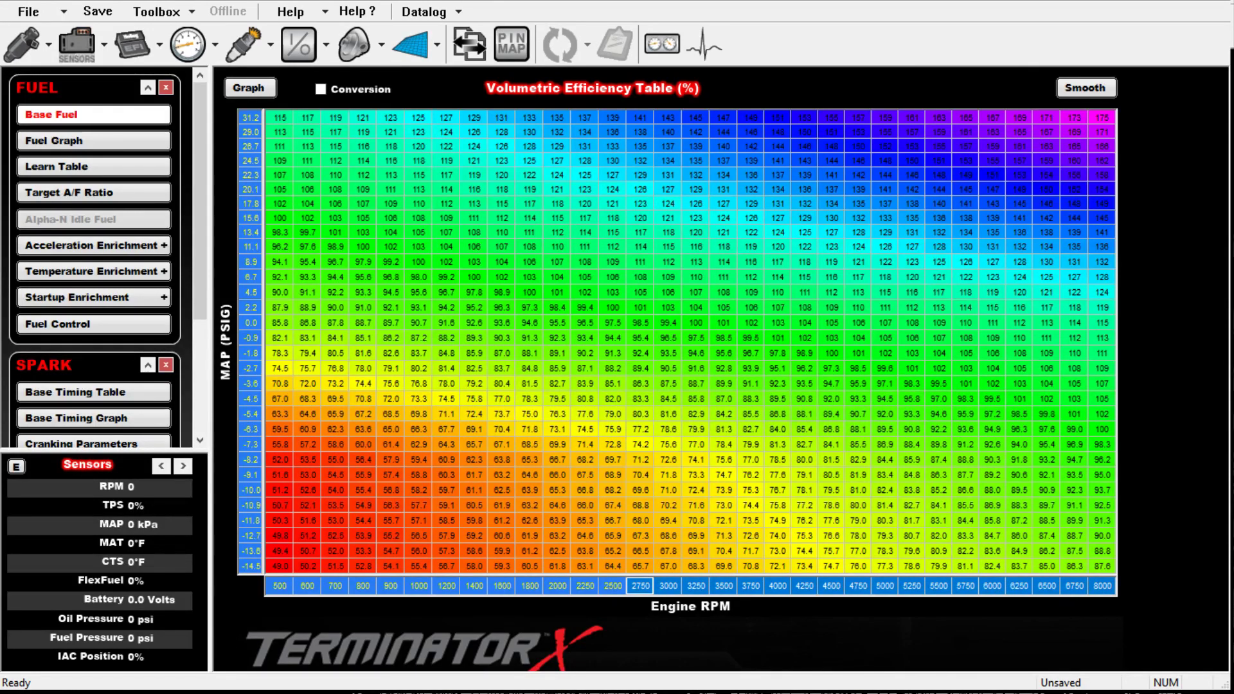
pyautogui.press('Left')
pyautogui.press('Left')
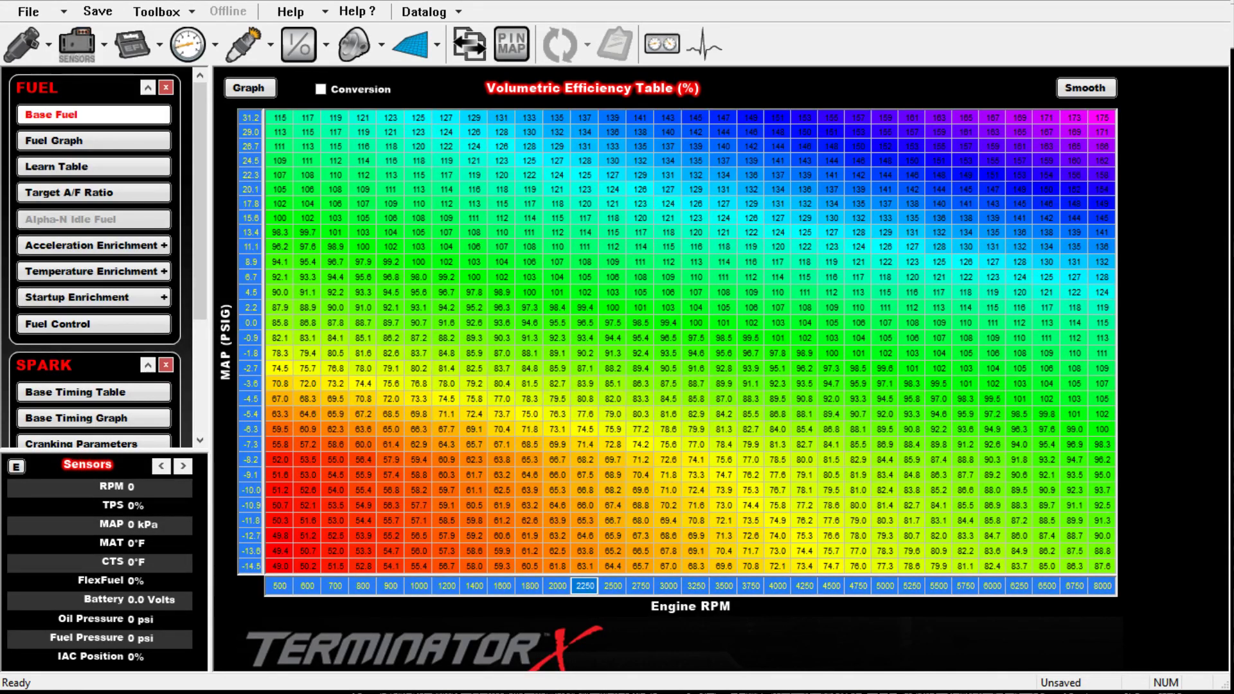
# Step: Interpolate the base fuel table's RPM axis from the 1600 RPM breakpoint up to 8000
pyautogui.moveTo(501, 586); pyautogui.dragTo(1101, 586)
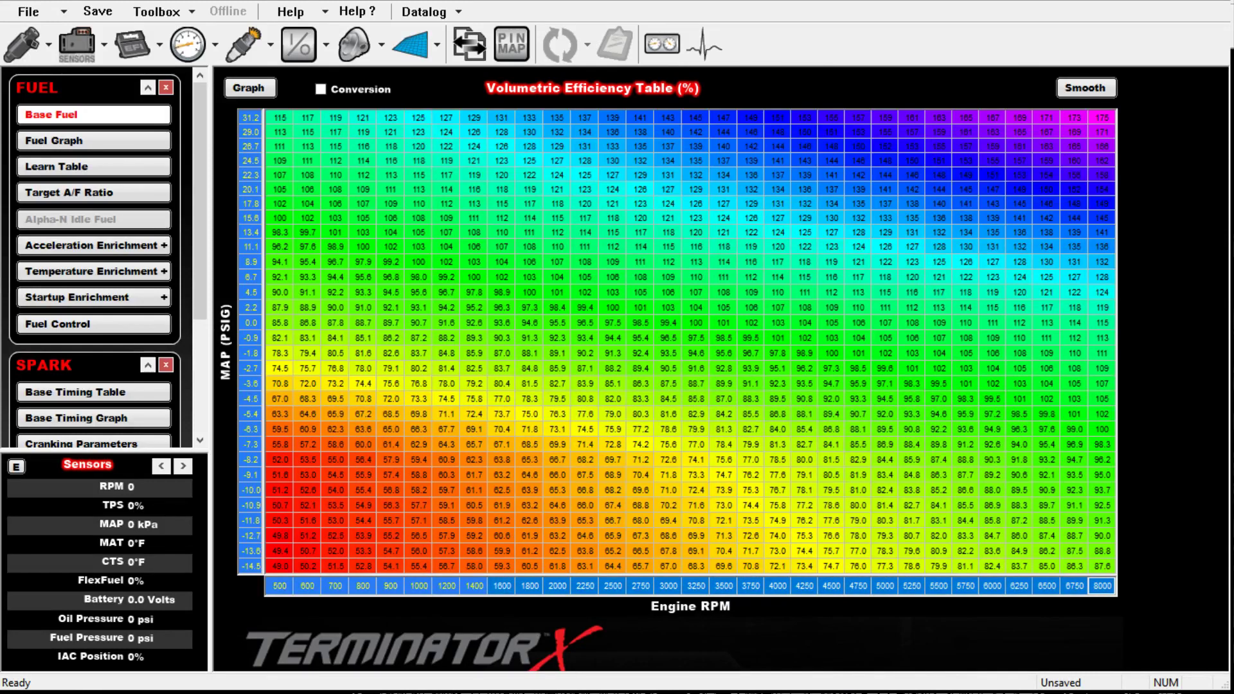
pyautogui.press('i')
pyautogui.click(778, 586)
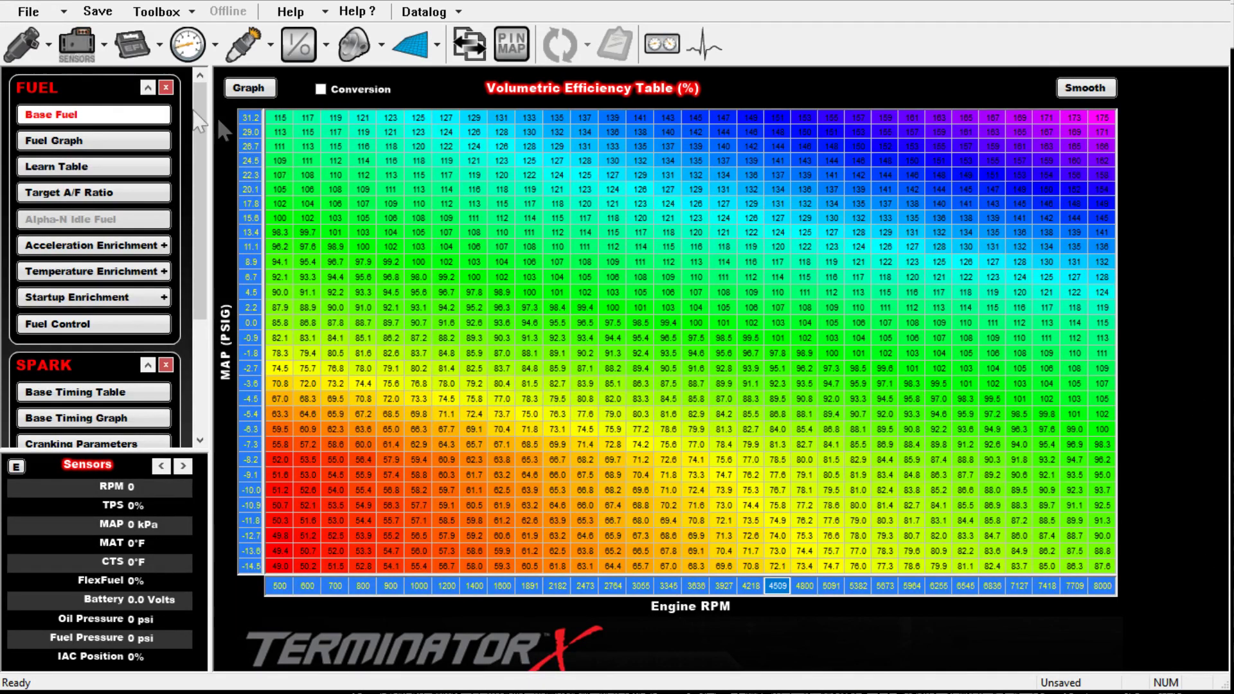
# Step: Set the highest RPM breakpoint of the base timing table to 8000
pyautogui.click(244, 43)
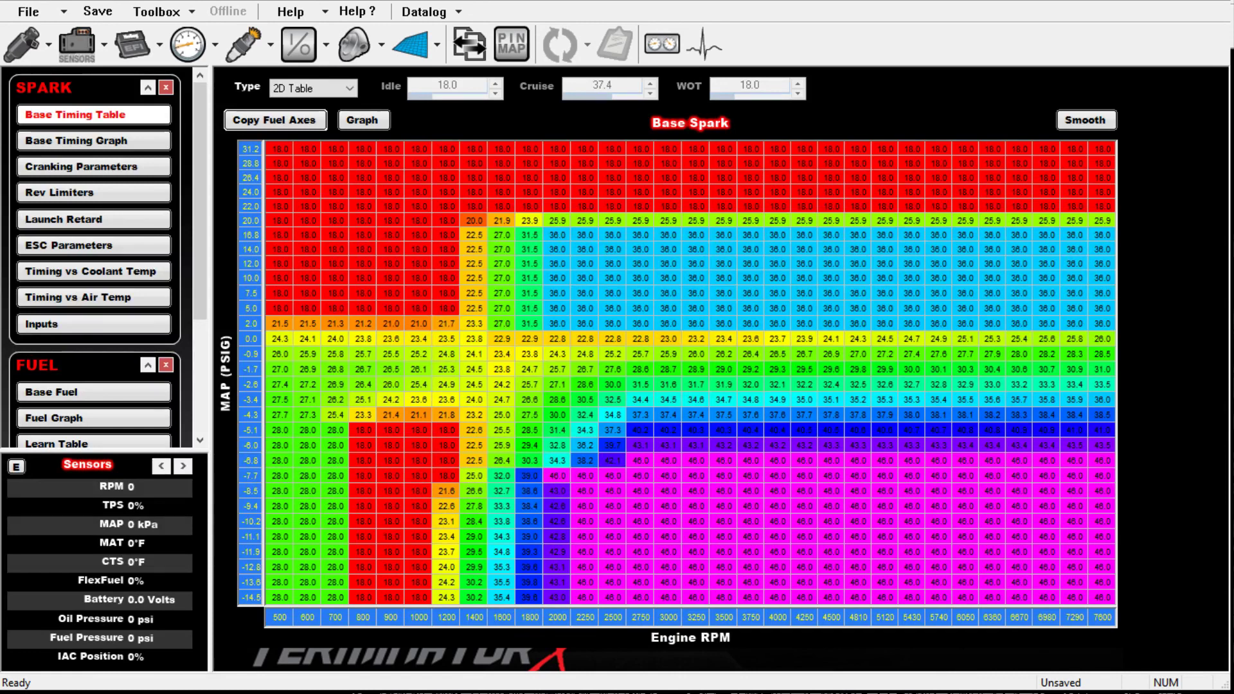
pyautogui.click(1074, 617)
pyautogui.click(1102, 617)
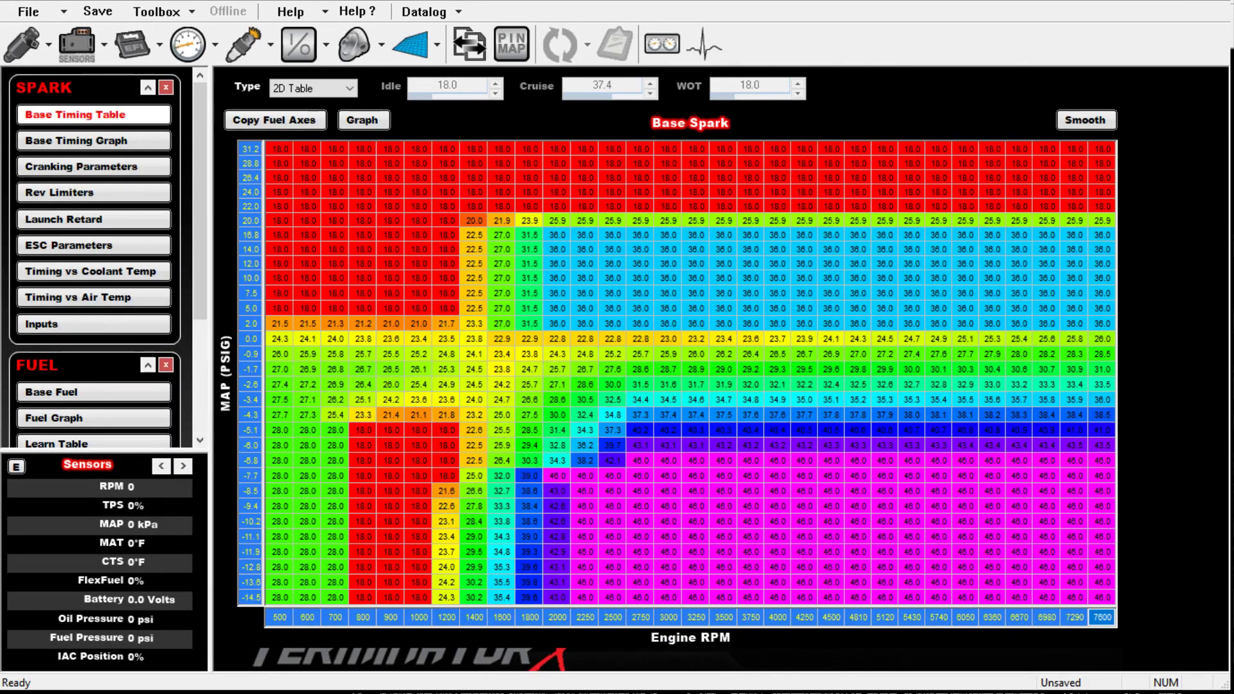
pyautogui.write('8000')
pyautogui.press('Return')
# Step: Interpolate the base timing table's RPM axis from 2000 to 8000 RPM
pyautogui.click(557, 617)
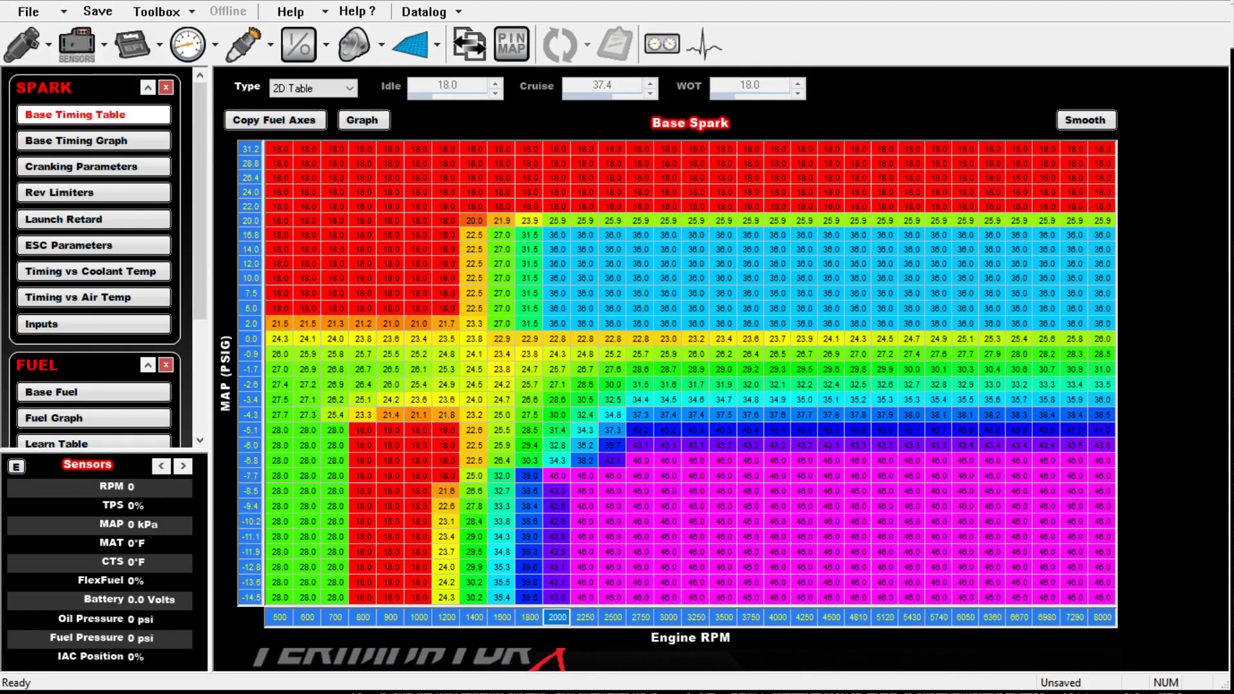
pyautogui.press('Right')
pyautogui.press('Right')
pyautogui.press('Right')
pyautogui.press('Right')
pyautogui.press('Right')
pyautogui.press('Right')
pyautogui.press('Right')
pyautogui.press('Right')
pyautogui.press('Right')
pyautogui.press('Right')
pyautogui.press('Right')
pyautogui.press('Right')
pyautogui.press('Right')
pyautogui.press('Right')
pyautogui.press('Right')
pyautogui.press('Right')
pyautogui.press('Right')
pyautogui.press('Right')
pyautogui.press('Right')
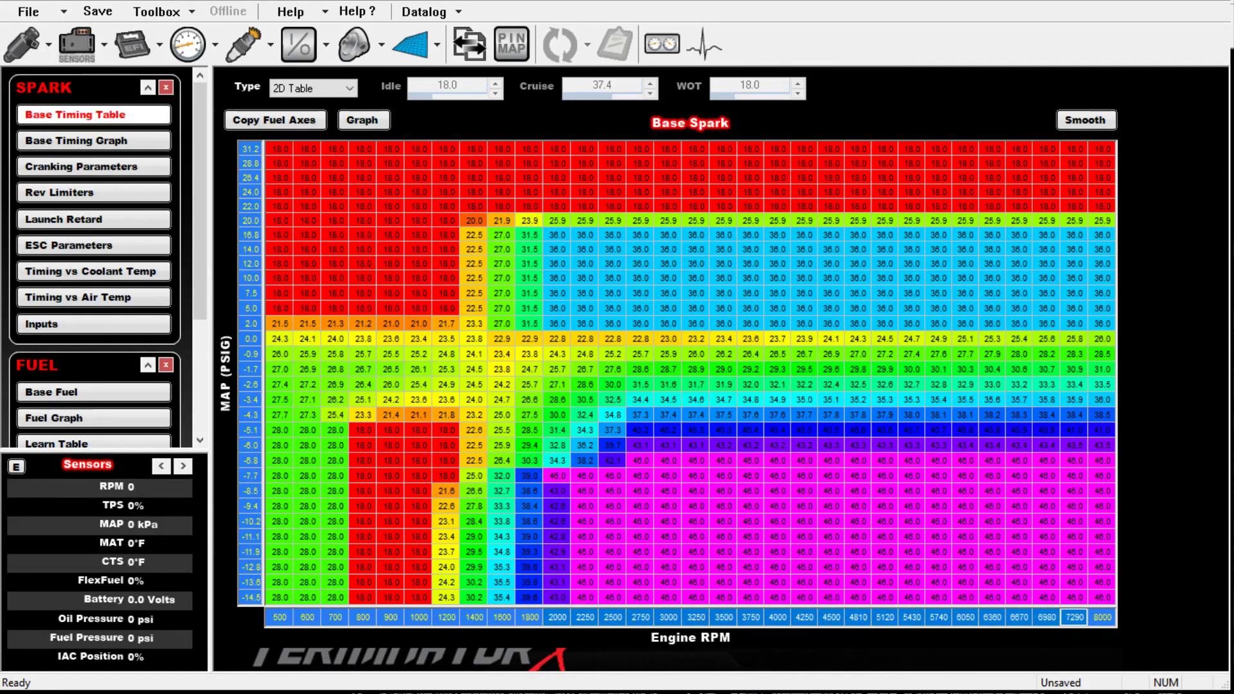
pyautogui.press('Right')
pyautogui.press('f')
pyautogui.click(1019, 597)
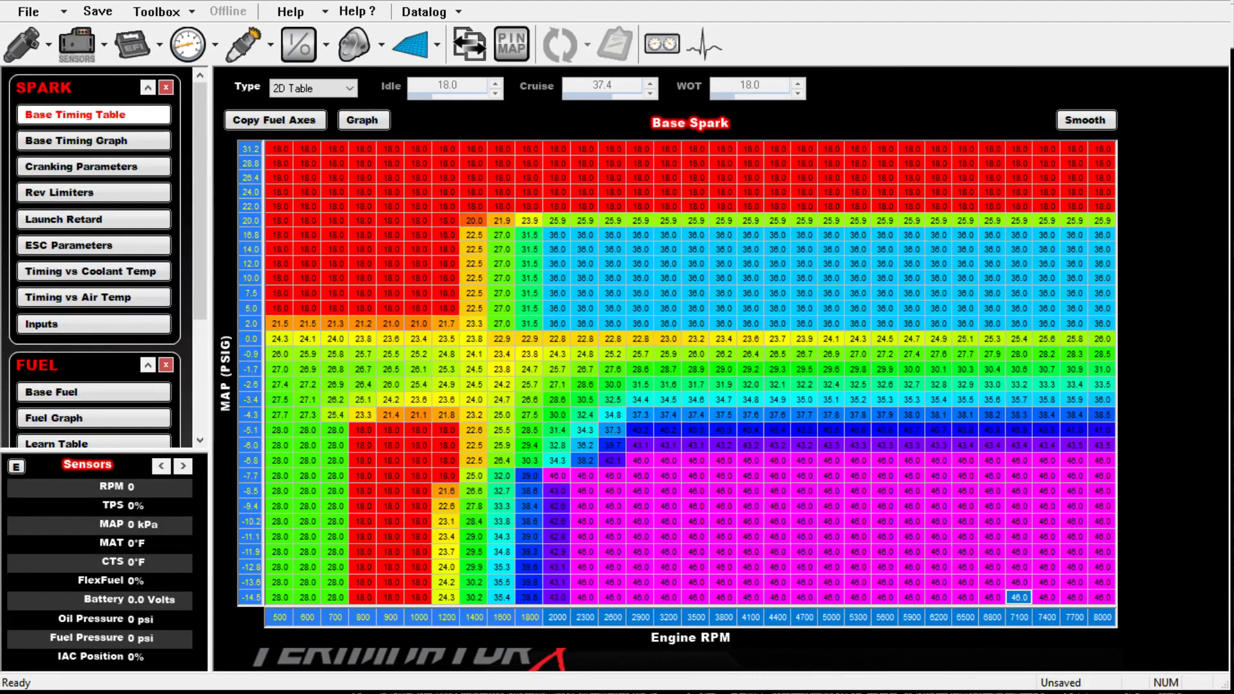
# Step: Set the 16.8 PSIG breakpoint of the timing table's MAP axis to 16 PSIG
pyautogui.moveTo(1101, 221); pyautogui.dragTo(912, 220)
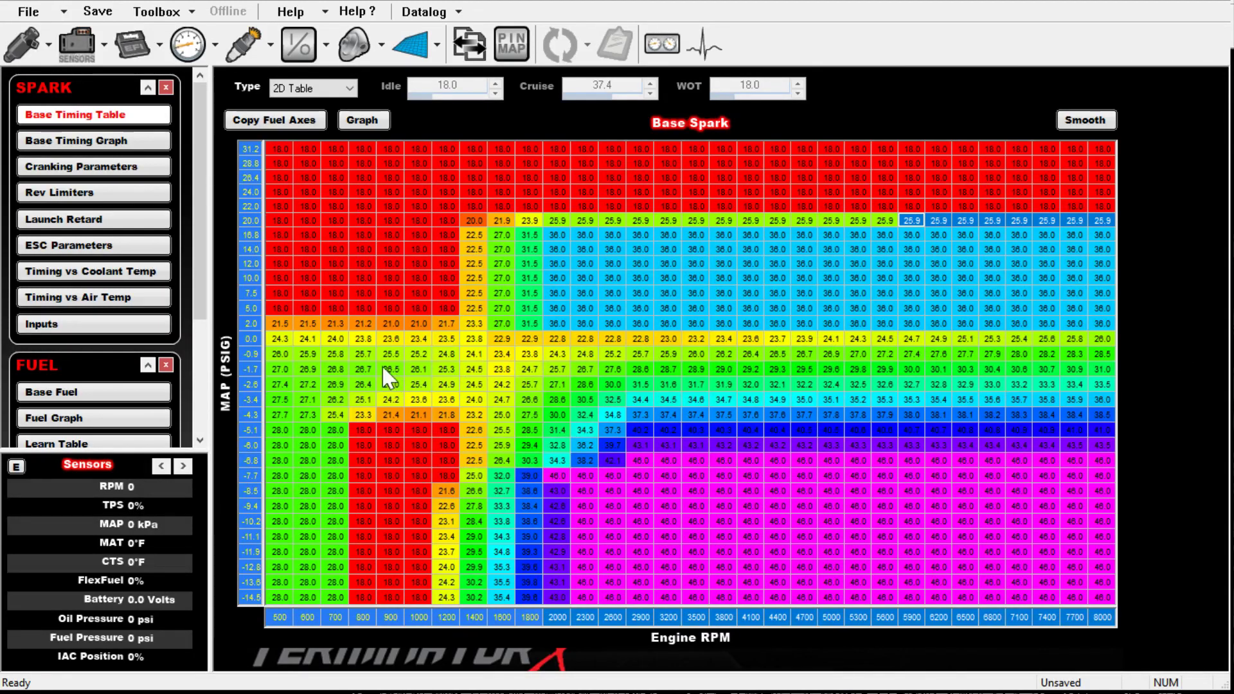
pyautogui.press('Tab')
pyautogui.write('16.0')
pyautogui.press('Return')
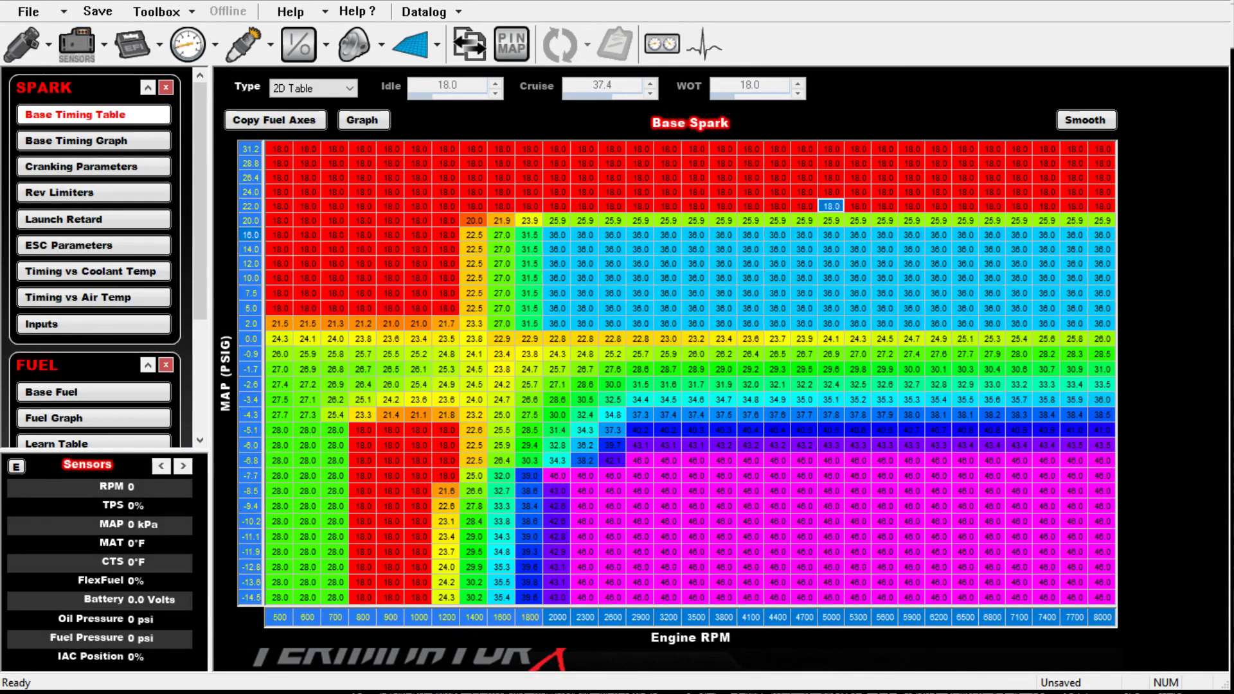
# Step: Set the base timing at 20 PSIG from 5900 to 8000 RPM to 16
pyautogui.moveTo(1103, 220); pyautogui.dragTo(859, 220)
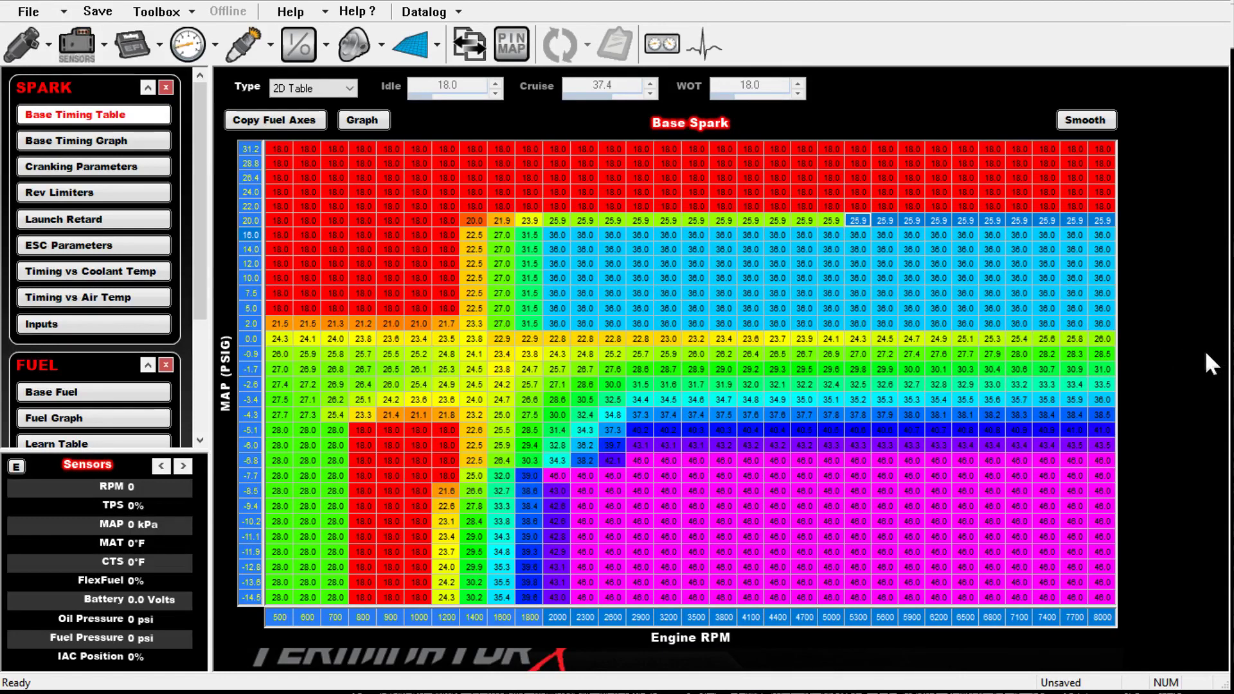
pyautogui.moveTo(804, 234); pyautogui.dragTo(1102, 235)
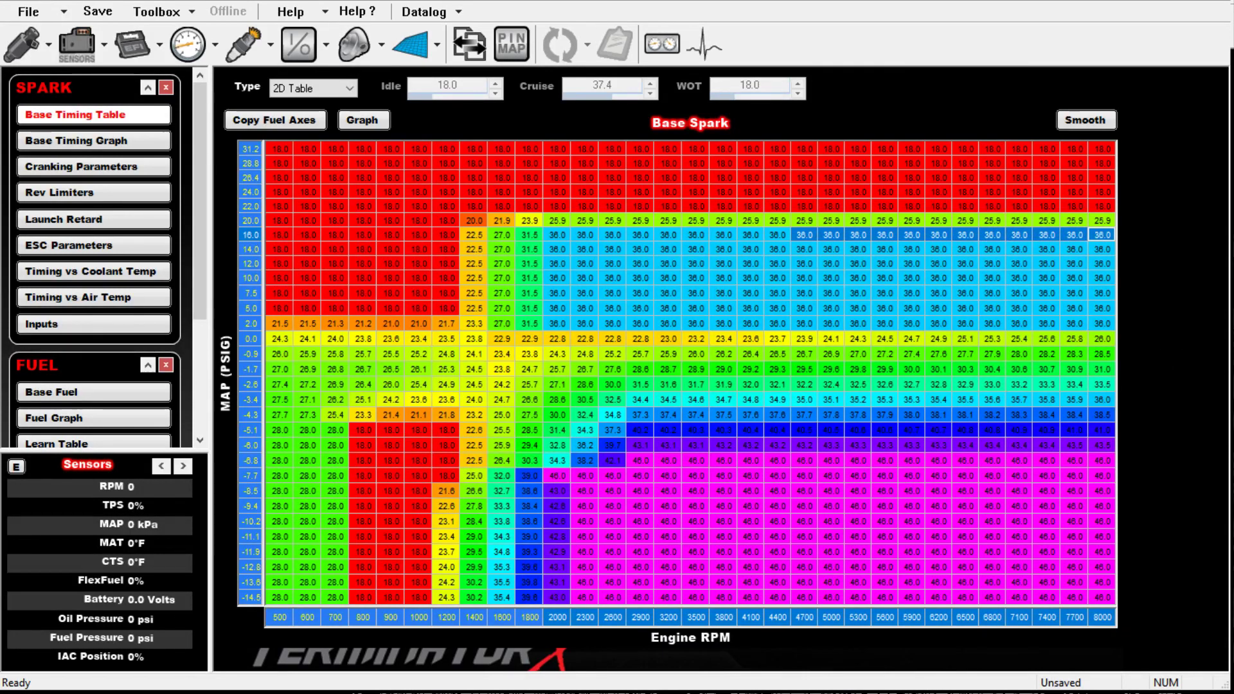
pyautogui.moveTo(1101, 220); pyautogui.dragTo(911, 220)
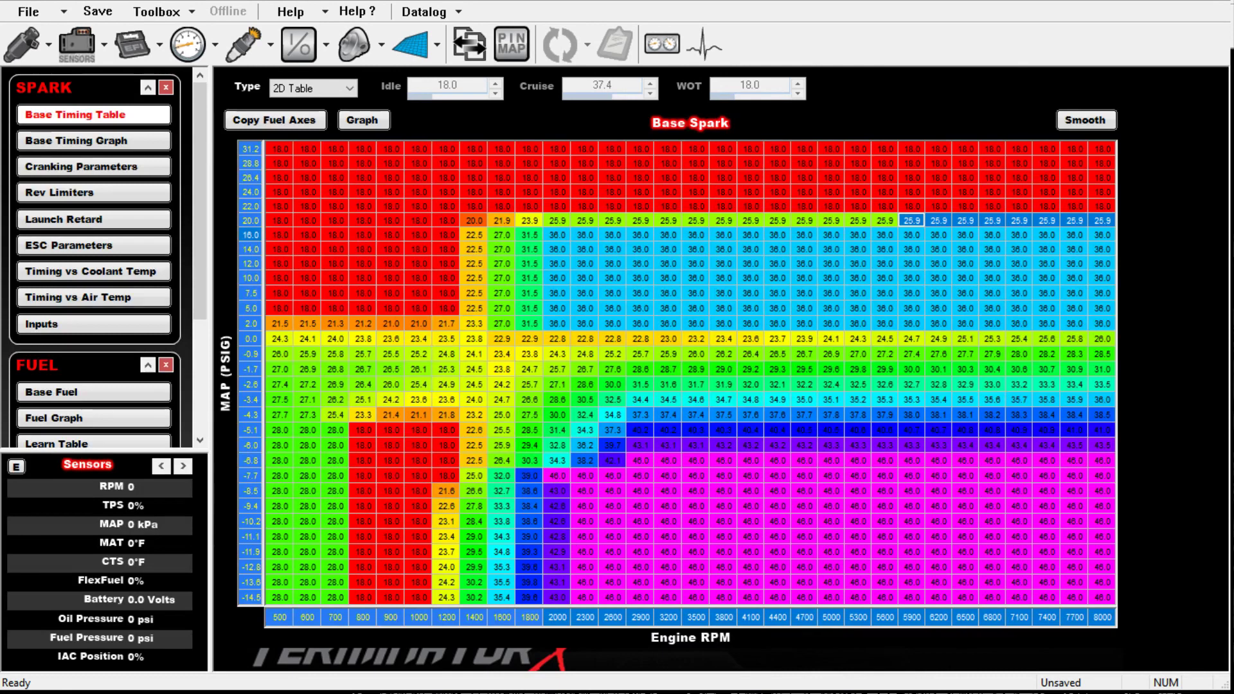
pyautogui.write('16')
pyautogui.press('Return')
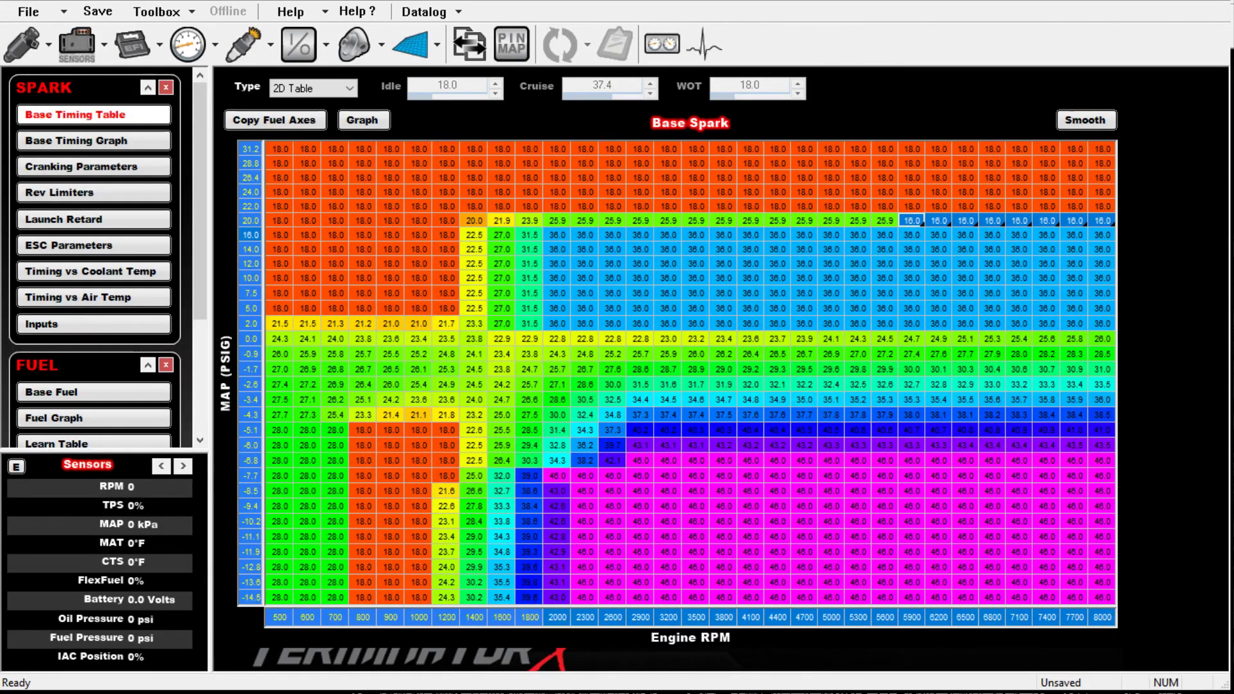
# Step: Set the base timing from 5900 to 8000 RPM to 18 at 20 PSIG and to 16 at 16 PSIG
pyautogui.moveTo(912, 220); pyautogui.dragTo(1101, 220)
pyautogui.write('18')
pyautogui.press('Return')
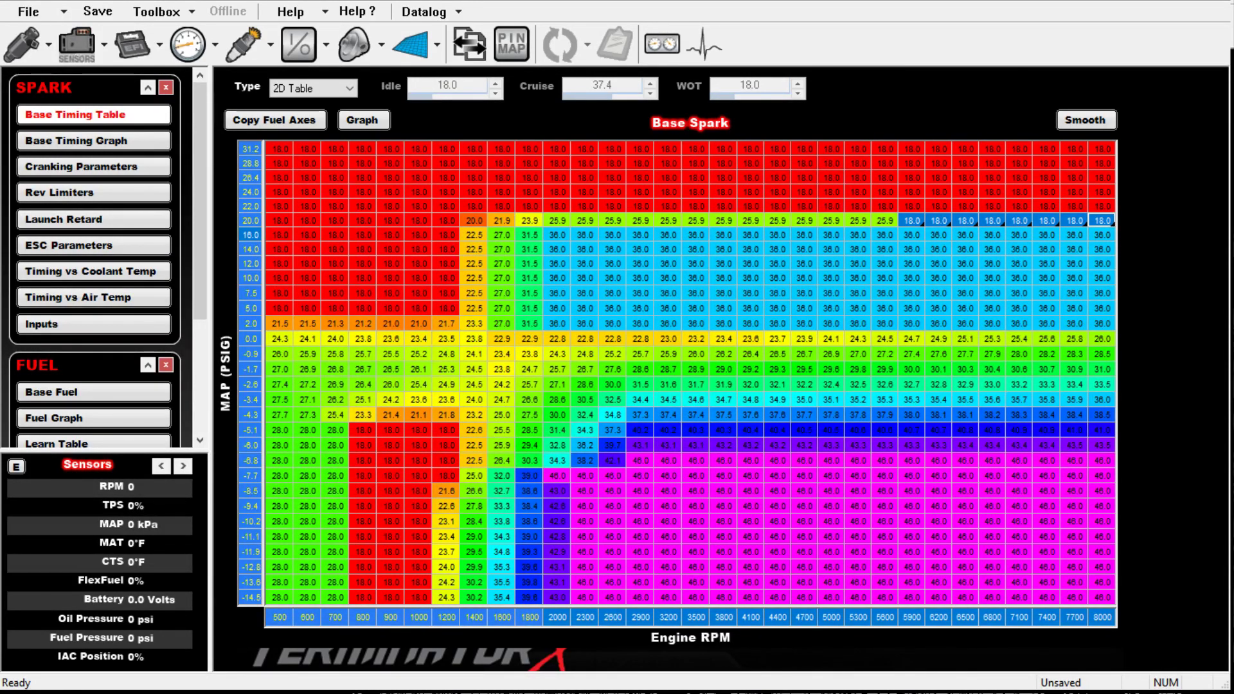
pyautogui.moveTo(912, 234); pyautogui.dragTo(1102, 235)
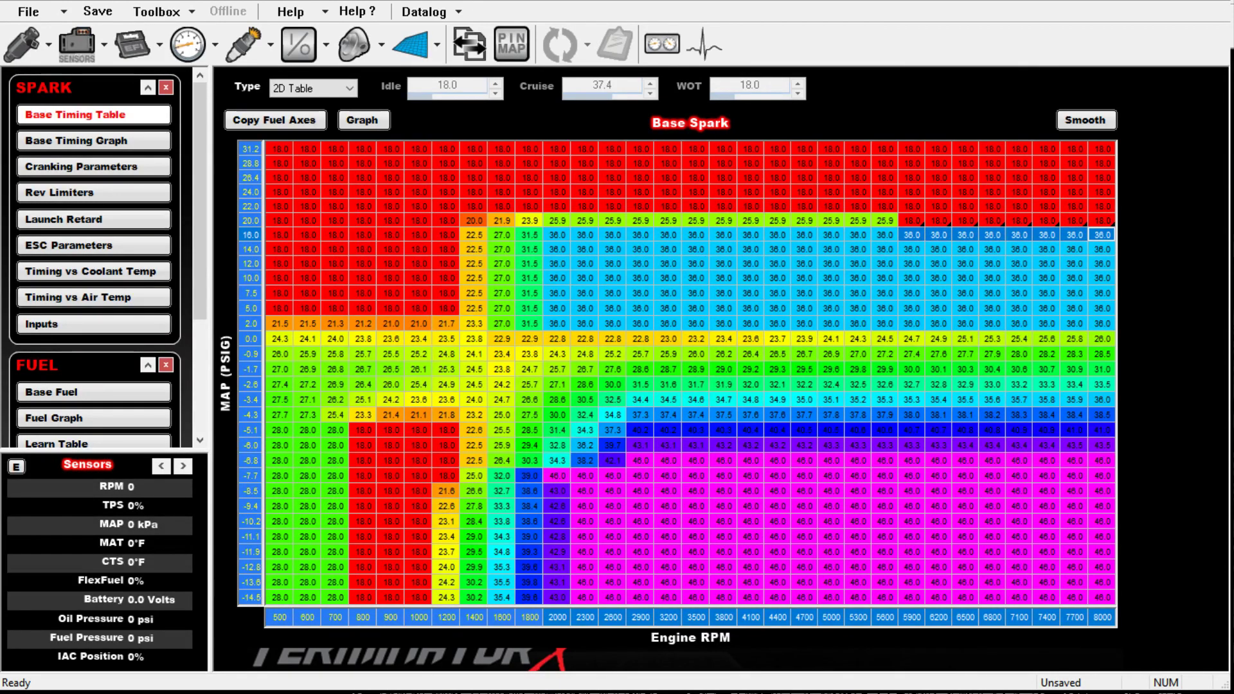
pyautogui.write('16')
pyautogui.press('Return')
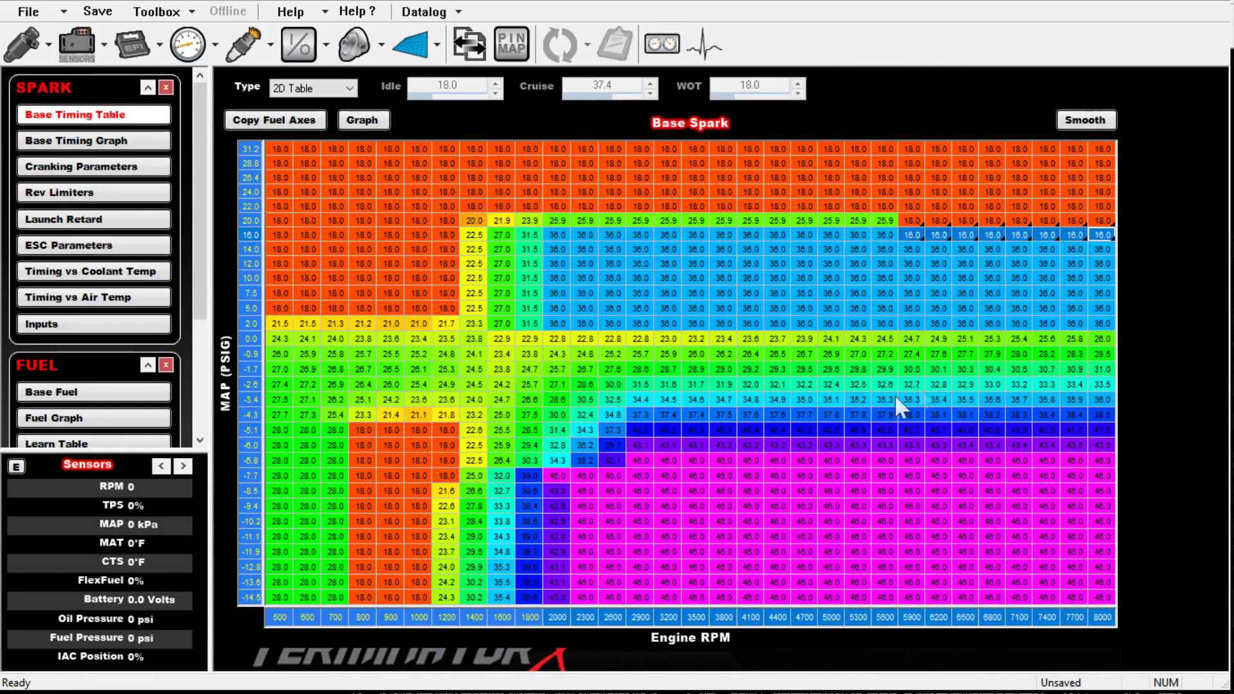
# Step: Set the base timing at 500 RPM to 4 at 31.2 PSIG and to 8 at 14 PSIG
pyautogui.click(279, 149)
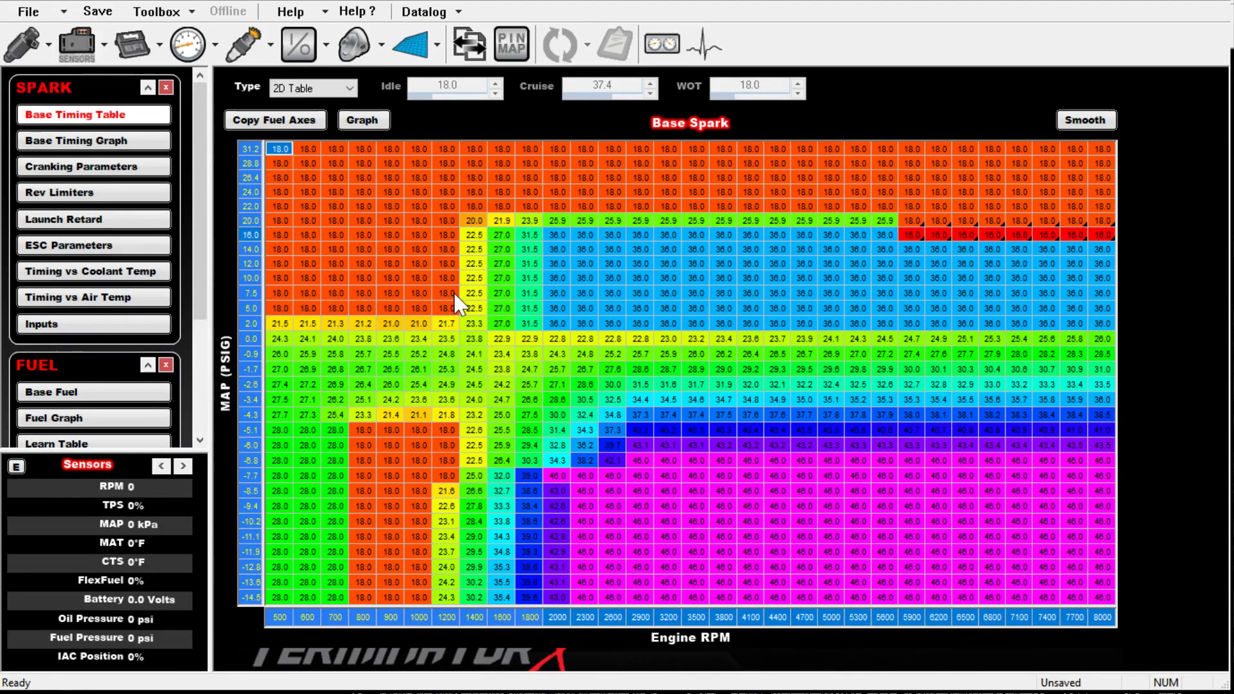
pyautogui.write('4')
pyautogui.press('Return')
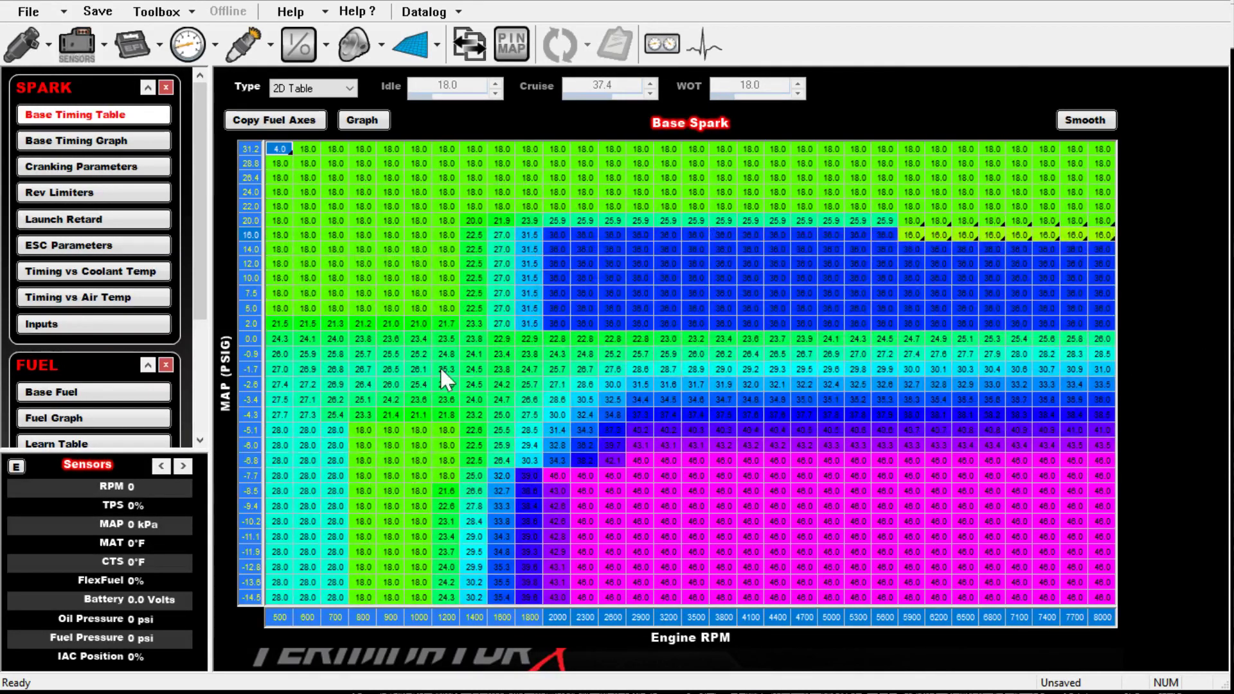
pyautogui.press('Down')
pyautogui.press('Down')
pyautogui.press('Down')
pyautogui.press('Down')
pyautogui.press('Down')
pyautogui.press('Down')
pyautogui.press('Down')
pyautogui.write('8')
pyautogui.press('Return')
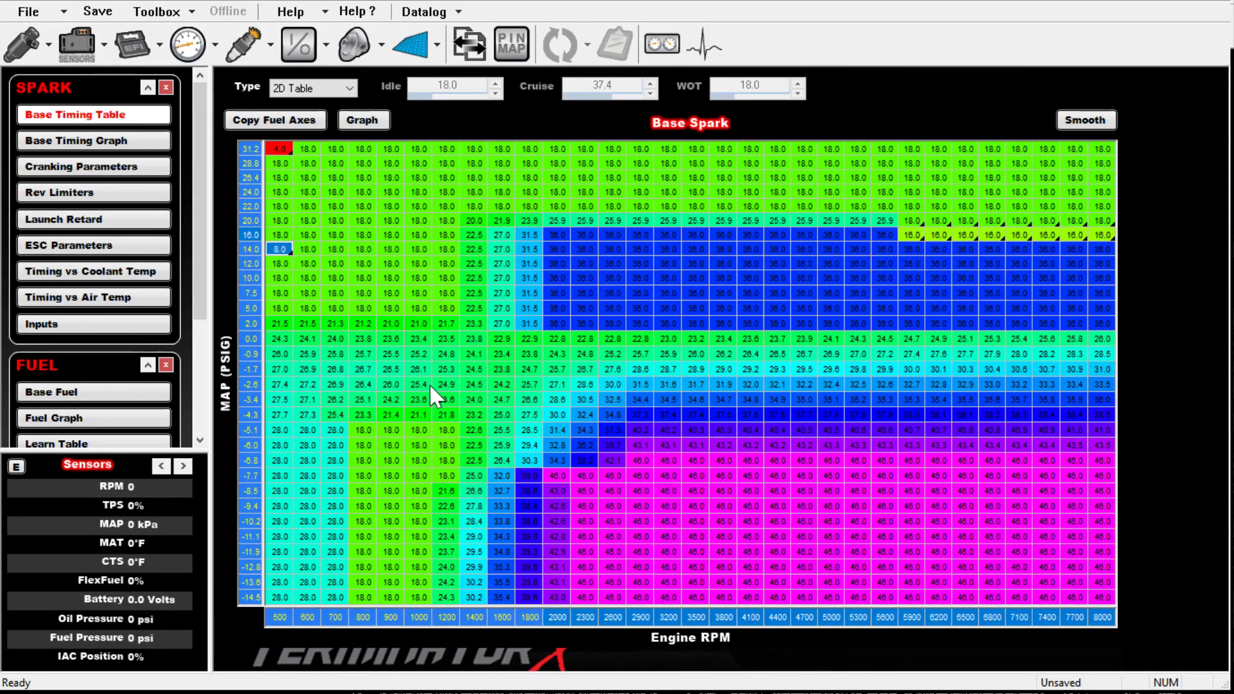
# Step: Set the base timing at 500 RPM and 16 PSIG to 8
pyautogui.moveTo(277, 339)
pyautogui.mouseDown()
pyautogui.moveTo(509, 251)
pyautogui.moveTo(1019, 250)
pyautogui.moveTo(1102, 235)
pyautogui.mouseUp()
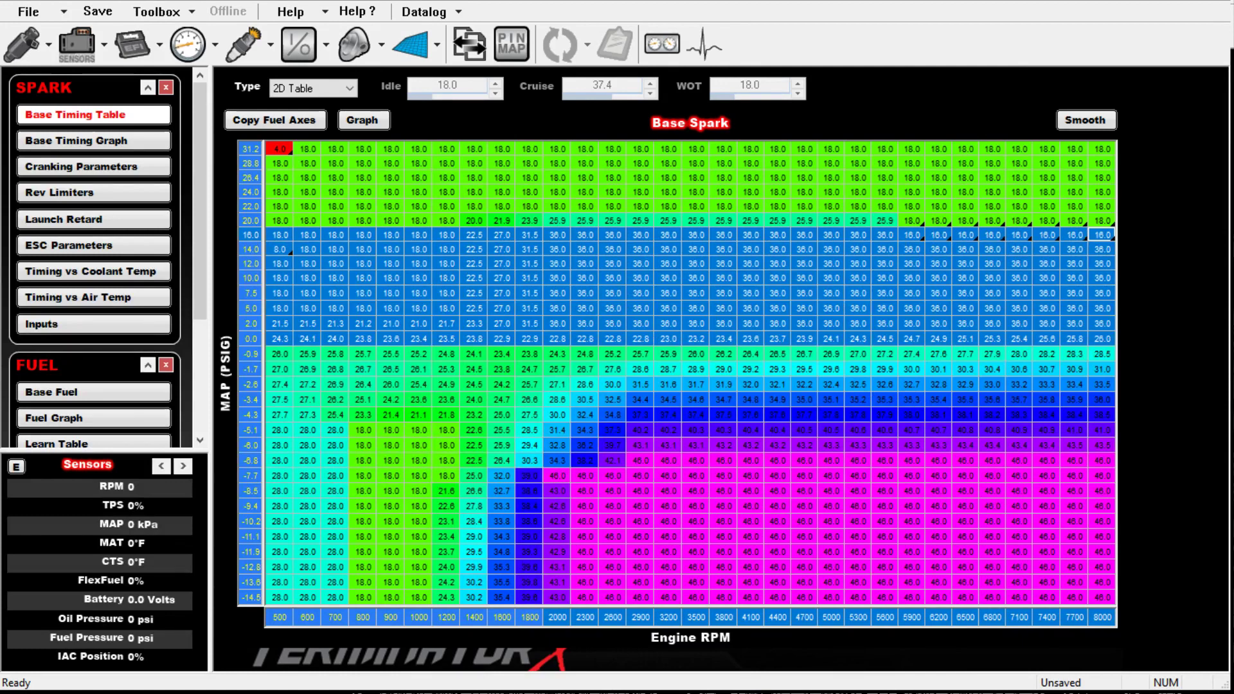
pyautogui.click(528, 248)
pyautogui.click(279, 234)
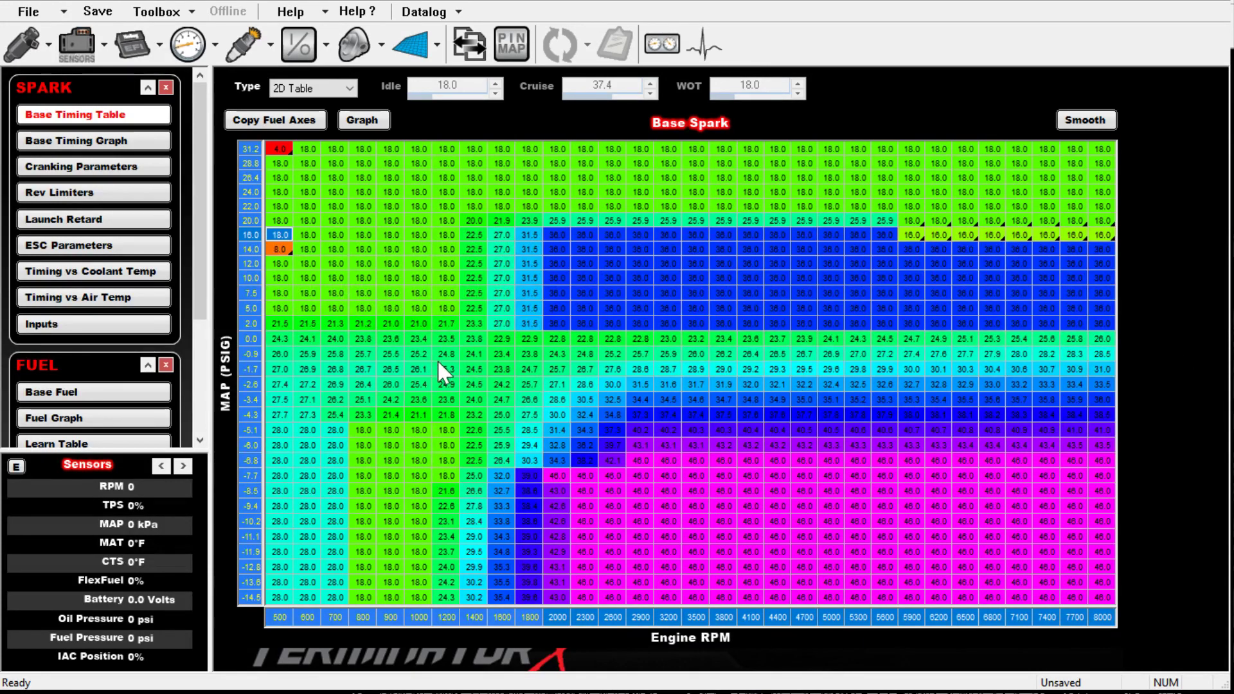
pyautogui.write('8')
pyautogui.press('Return')
# Step: Interpolate the base timing between 16 and 0 PSIG from 500 to 6200 RPM
pyautogui.moveTo(280, 235); pyautogui.dragTo(965, 324)
pyautogui.hotkey('shift', 'Left')
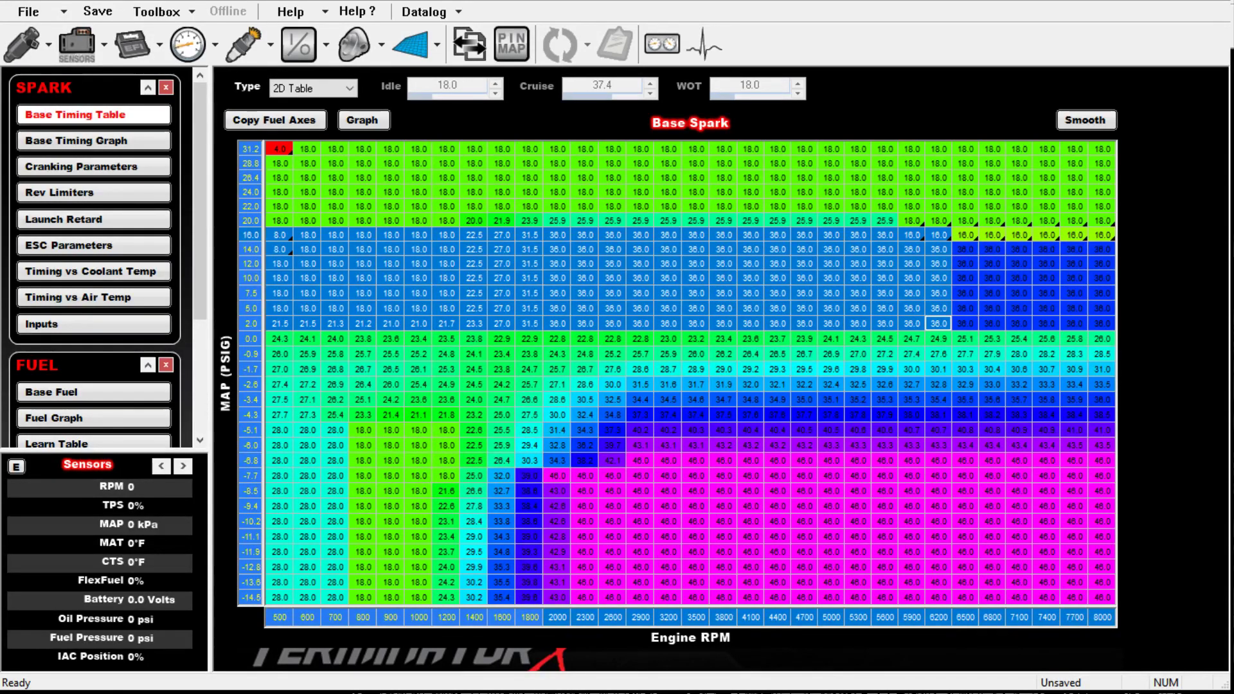
pyautogui.hotkey('shift', 'Left')
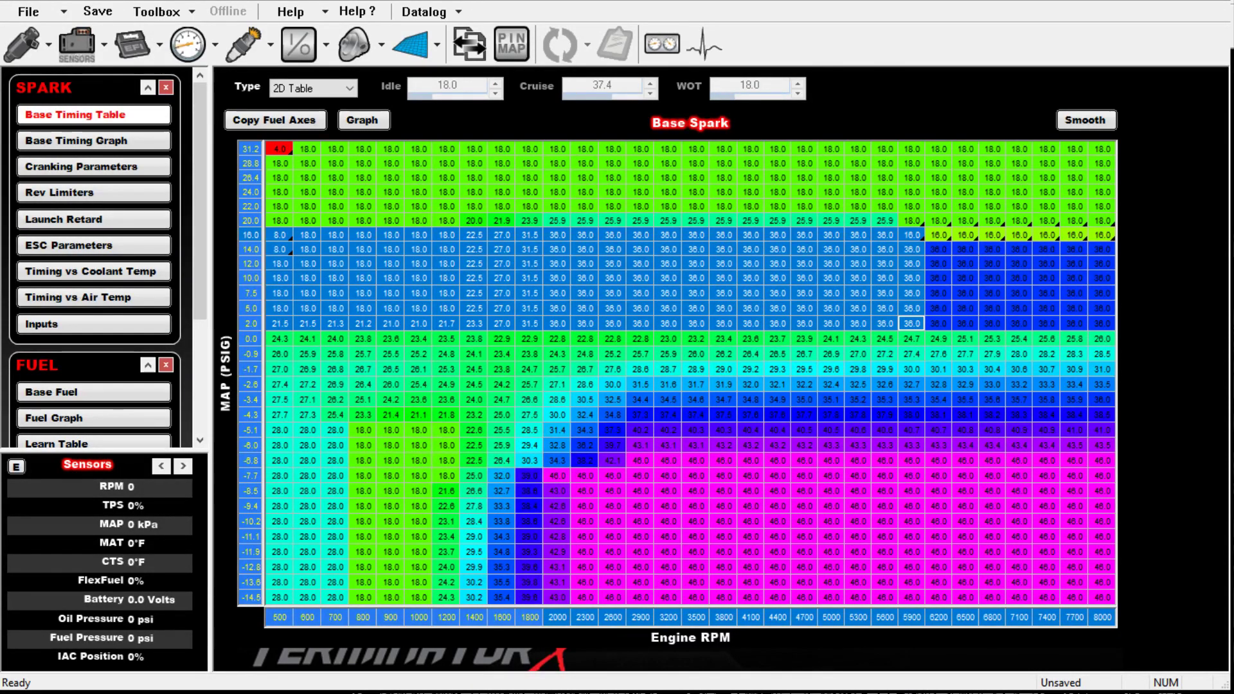
pyautogui.hotkey('shift', 'Right')
pyautogui.hotkey('shift', 'Down')
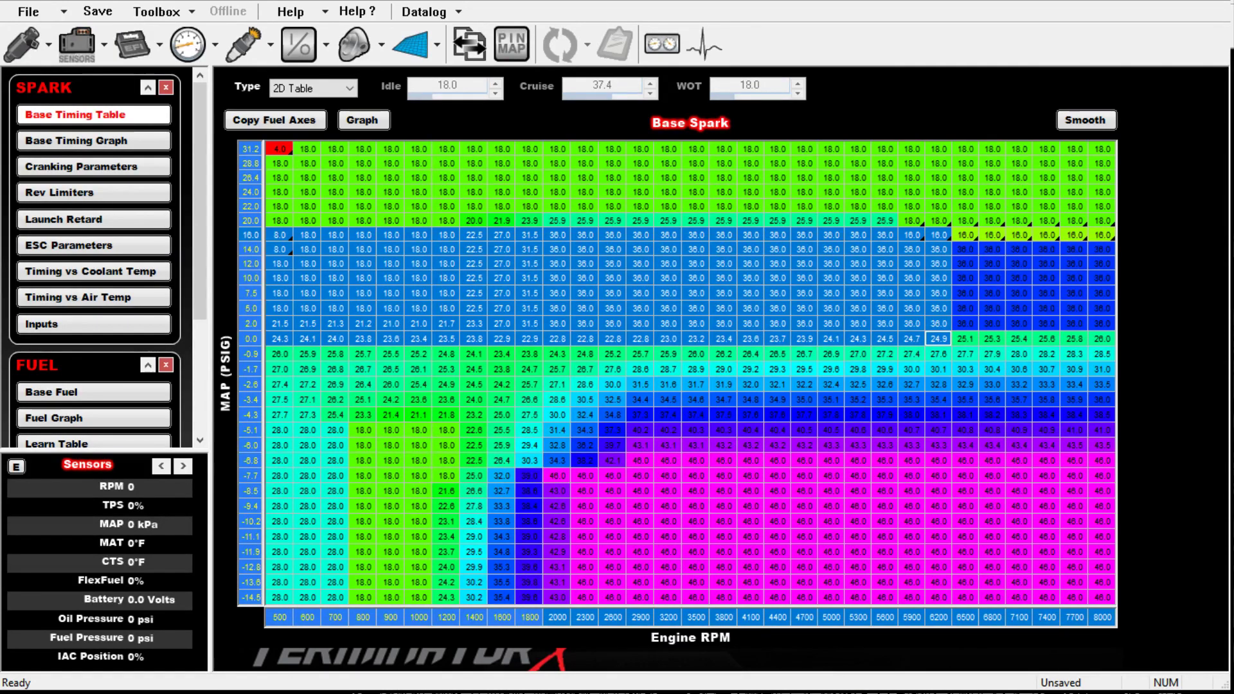
pyautogui.press('f')
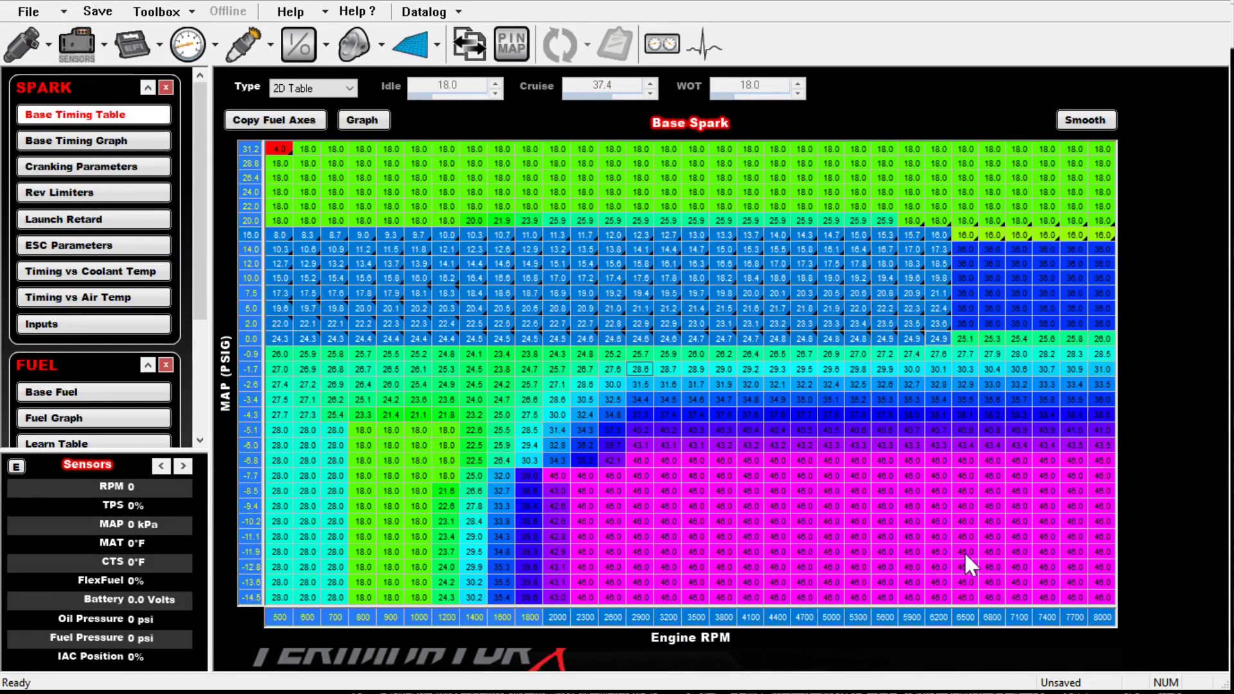
pyautogui.click(640, 369)
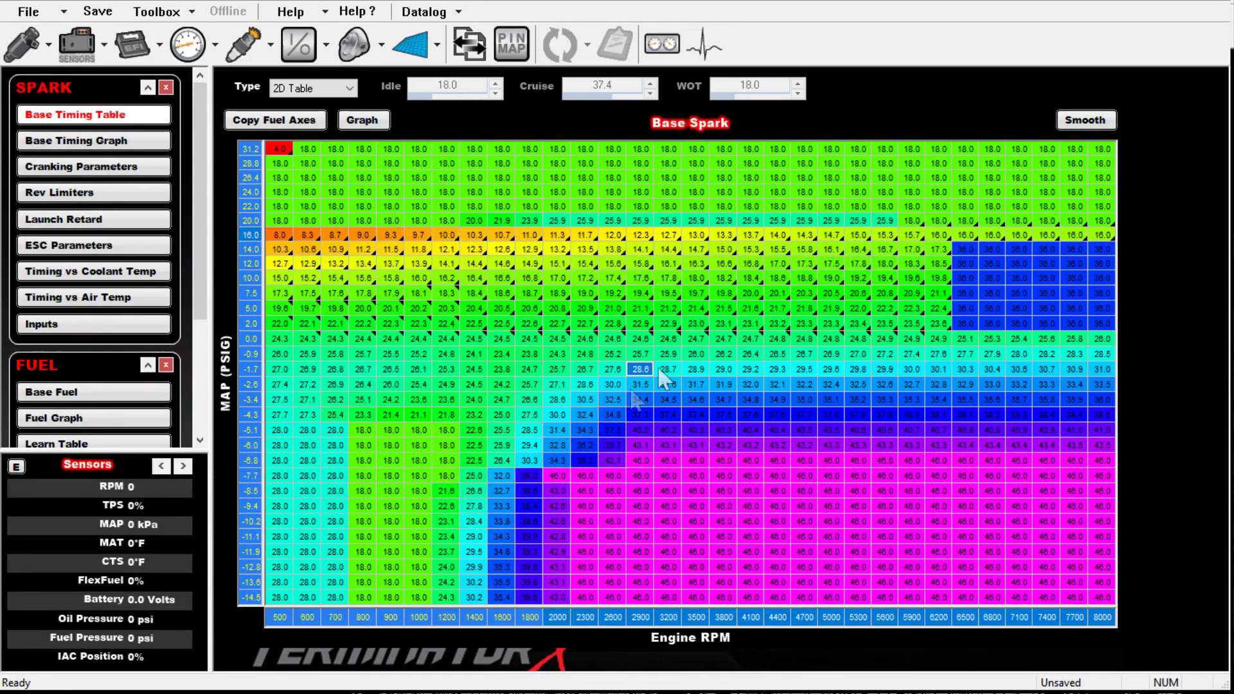
pyautogui.moveTo(279, 235); pyautogui.dragTo(966, 365)
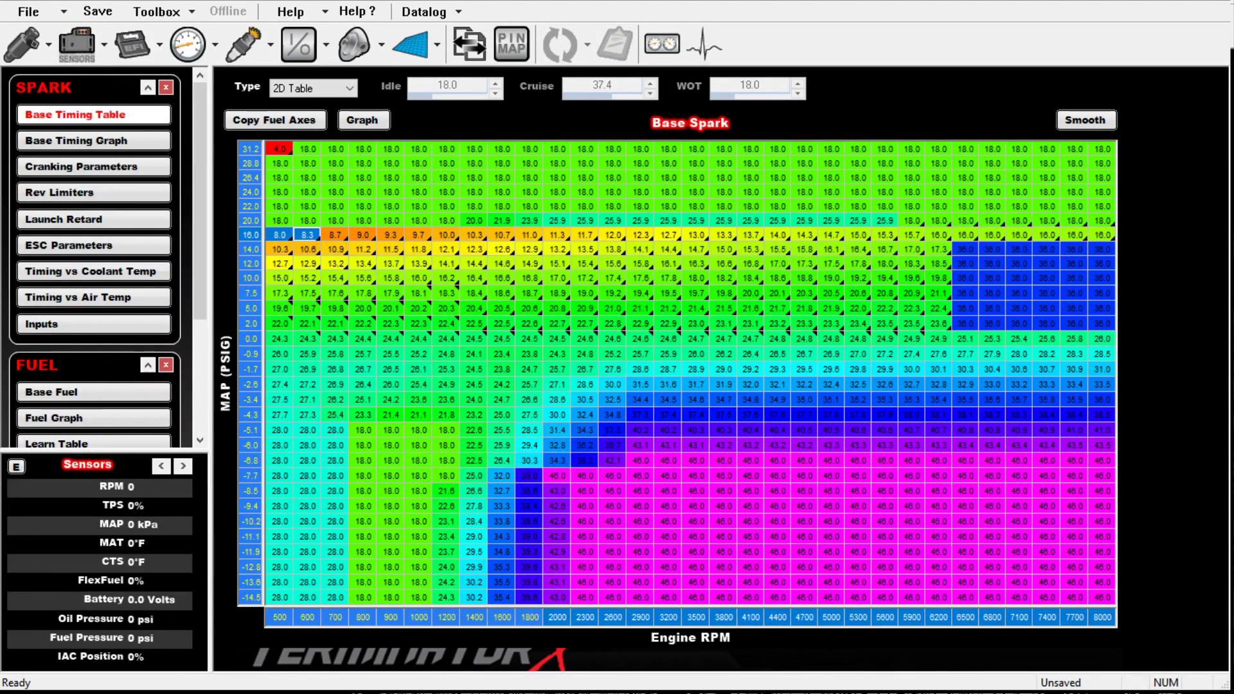
# Step: Set the base timing at 8000 RPM and 31.2 PSIG to 10, and interpolate the 31.2 to 16 PSIG rows across all RPM
pyautogui.click(1102, 148)
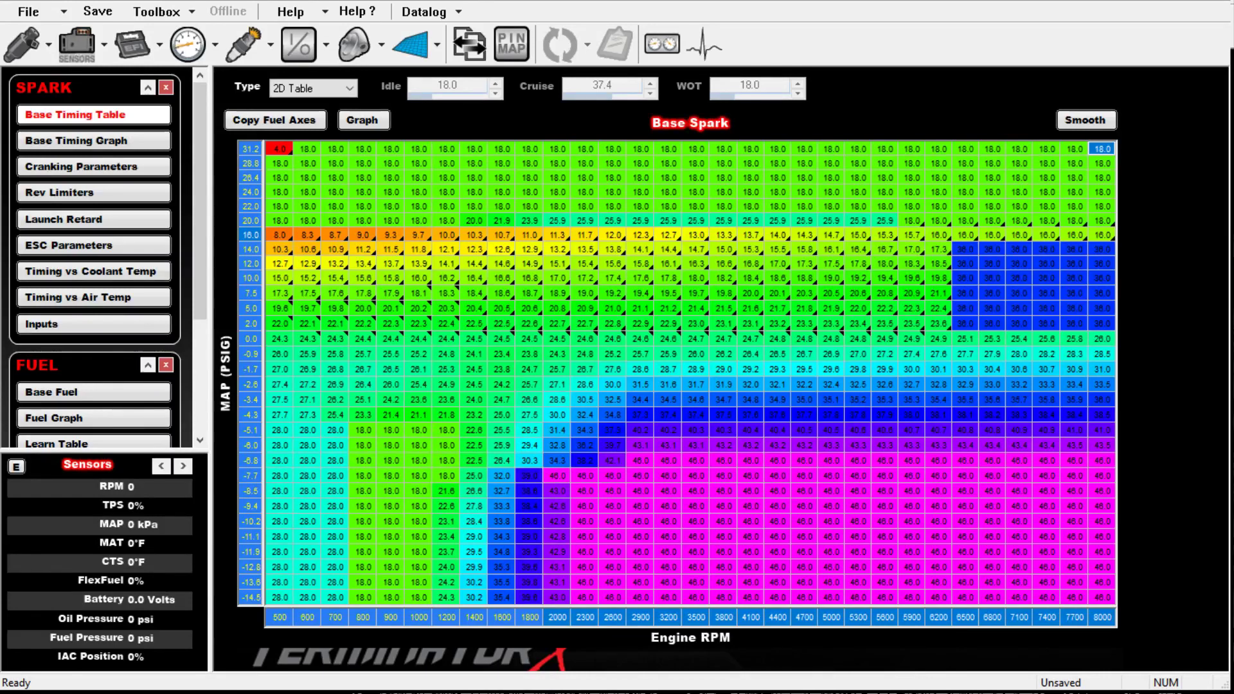
pyautogui.write('10')
pyautogui.press('Return')
pyautogui.moveTo(1102, 148); pyautogui.dragTo(411, 241)
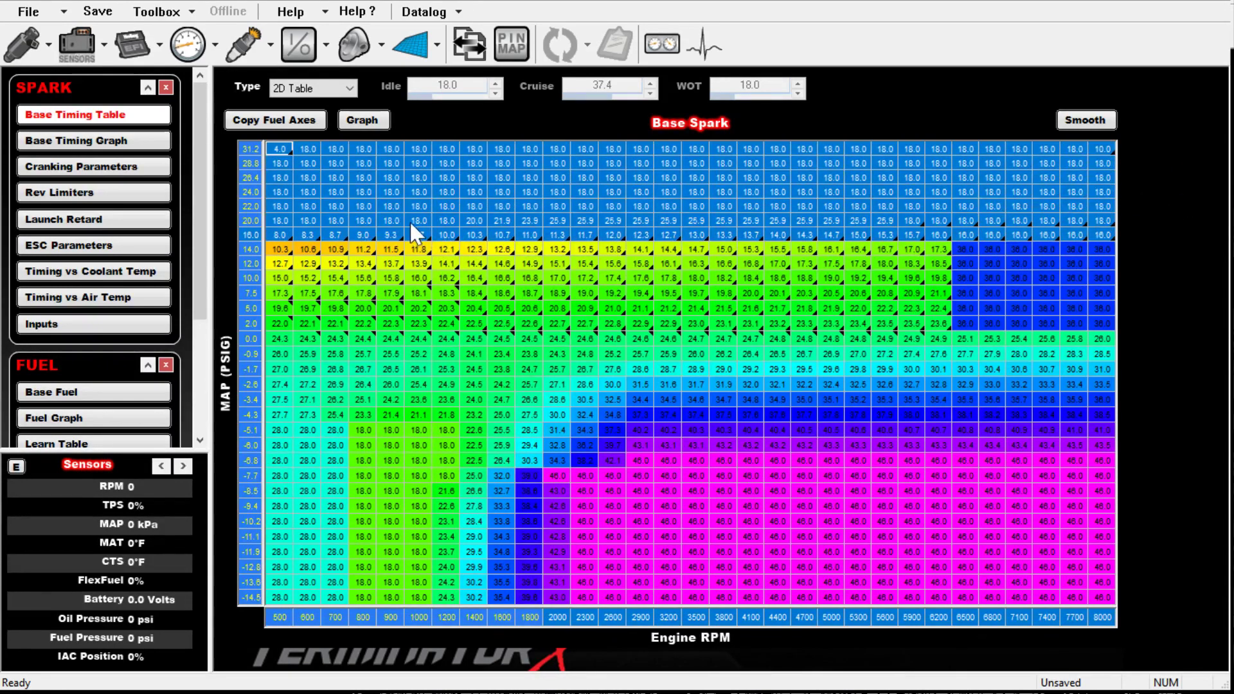
pyautogui.press('v')
pyautogui.press('h')
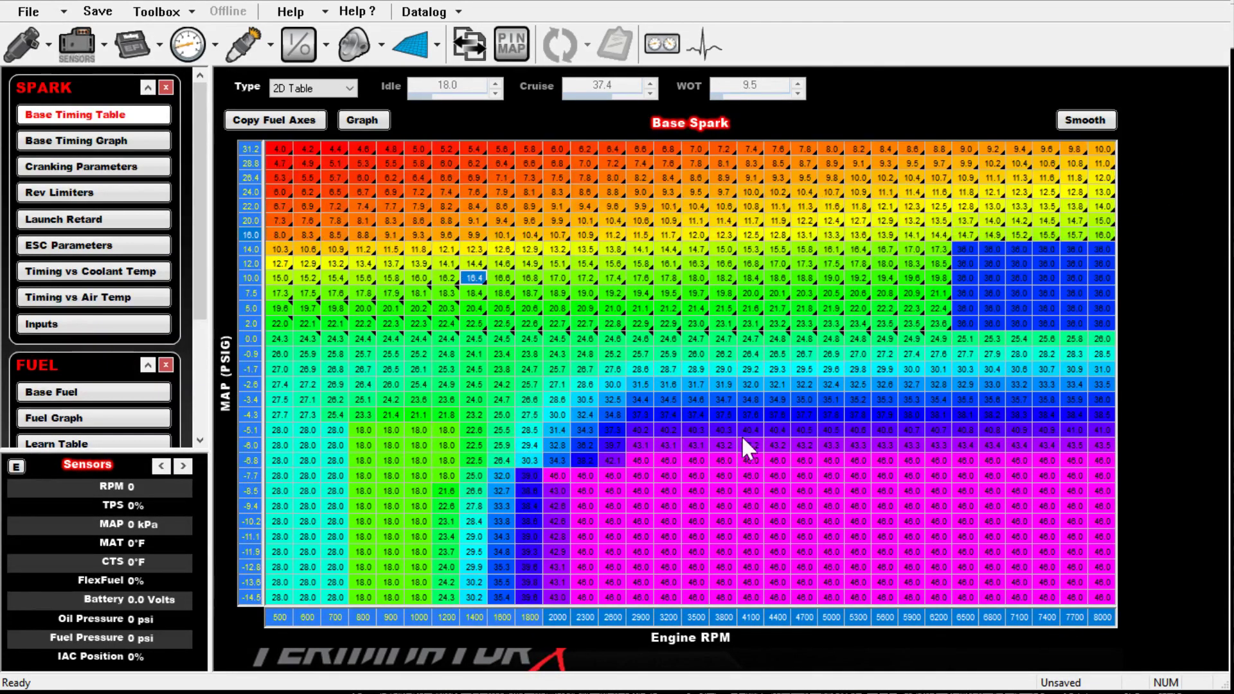
# Step: Interpolate the base timing between 16 and 0 PSIG from 5600 to 8000 RPM
pyautogui.click(912, 324)
pyautogui.moveTo(1102, 236); pyautogui.dragTo(885, 339)
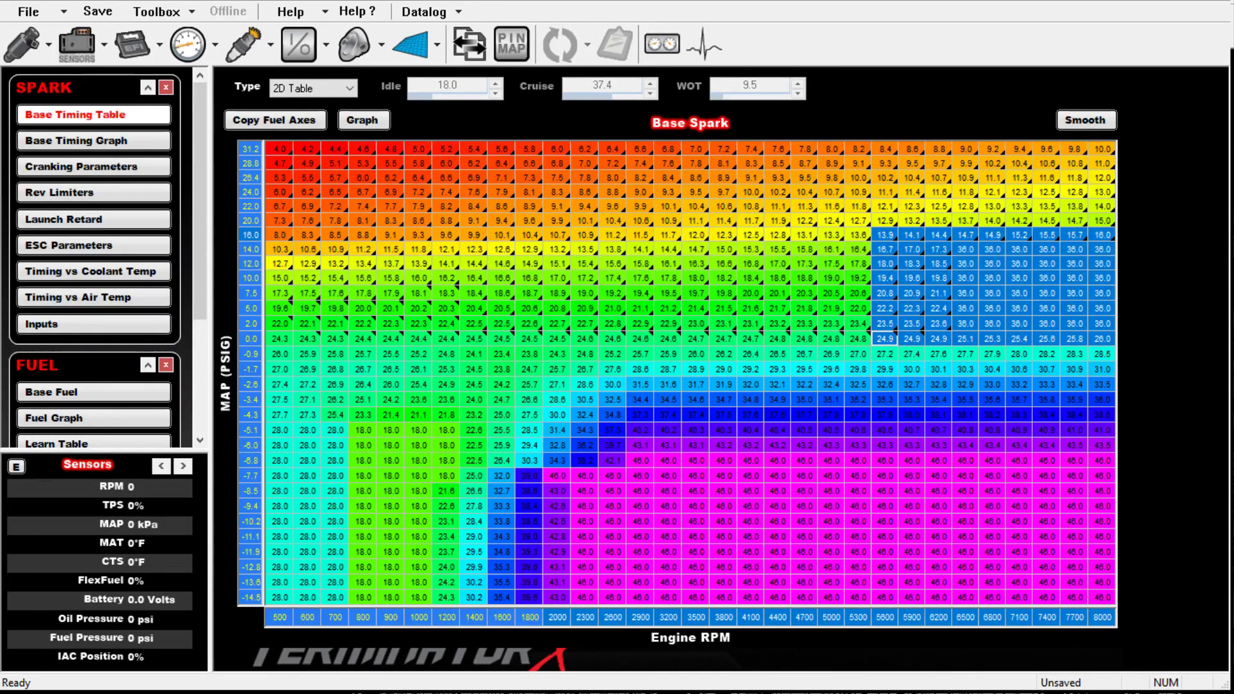
pyautogui.press('i')
pyautogui.click(965, 354)
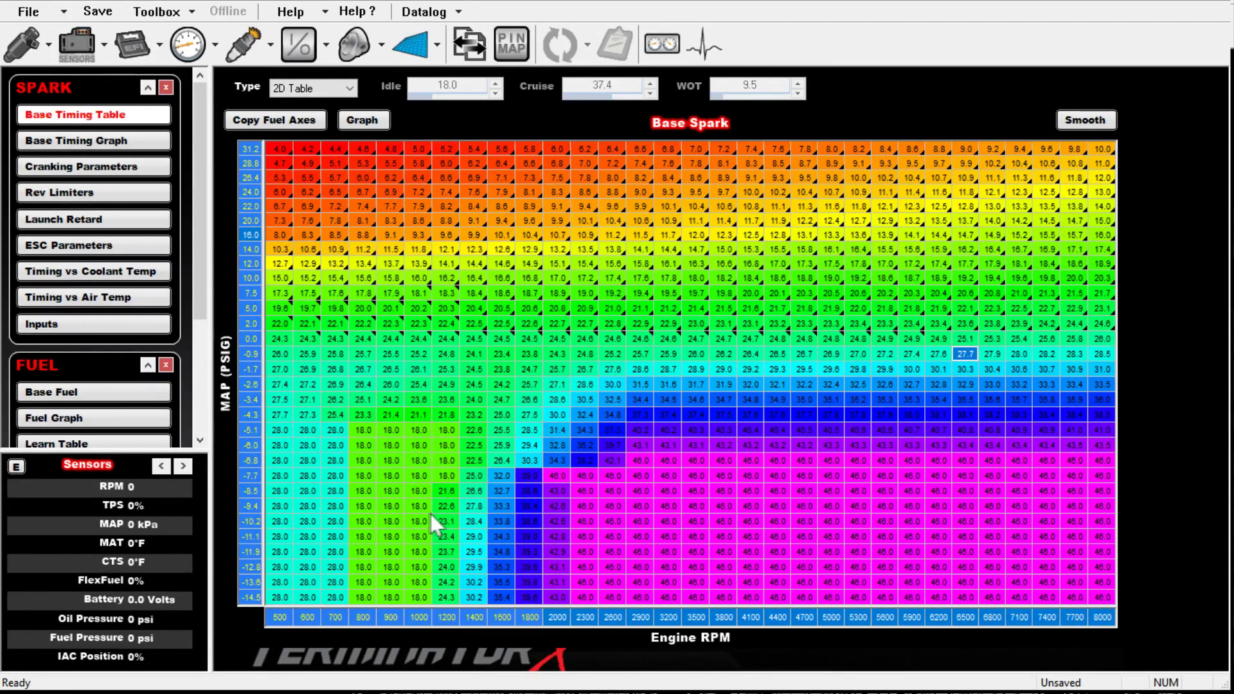
# Step: Set the base timing at 0 PSIG to 12 at 500 RPM and to 18 at 2000 RPM
pyautogui.press('Home')
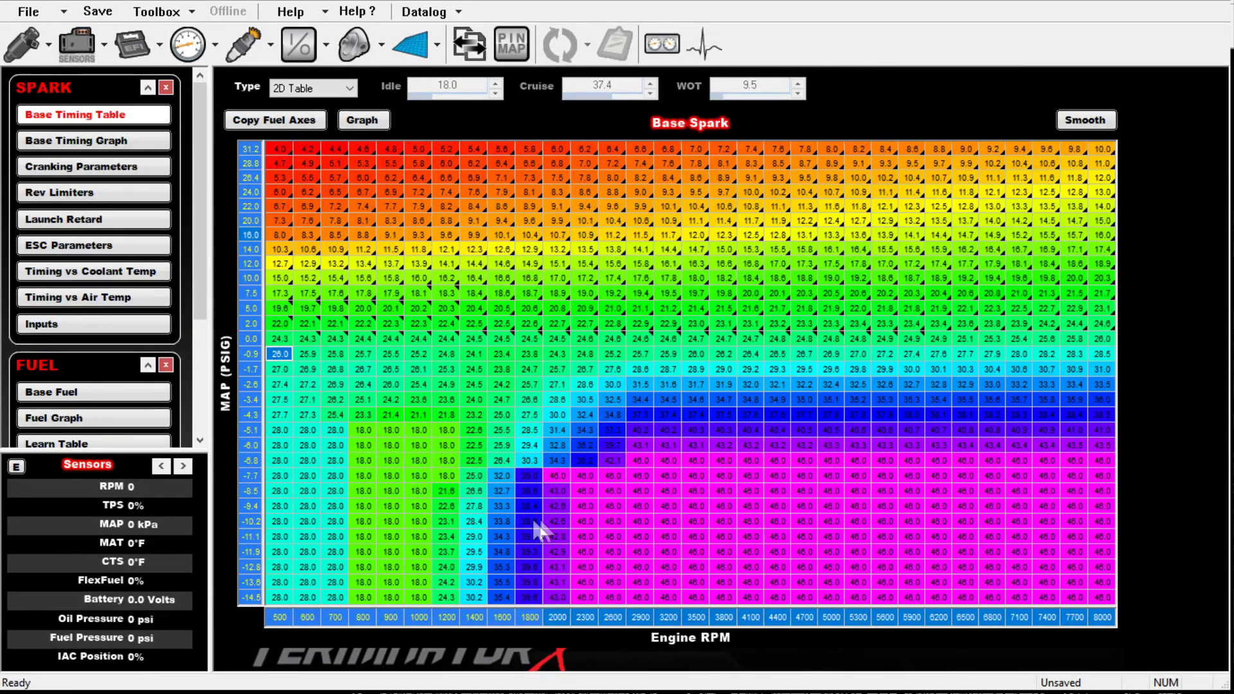
pyautogui.press('Up')
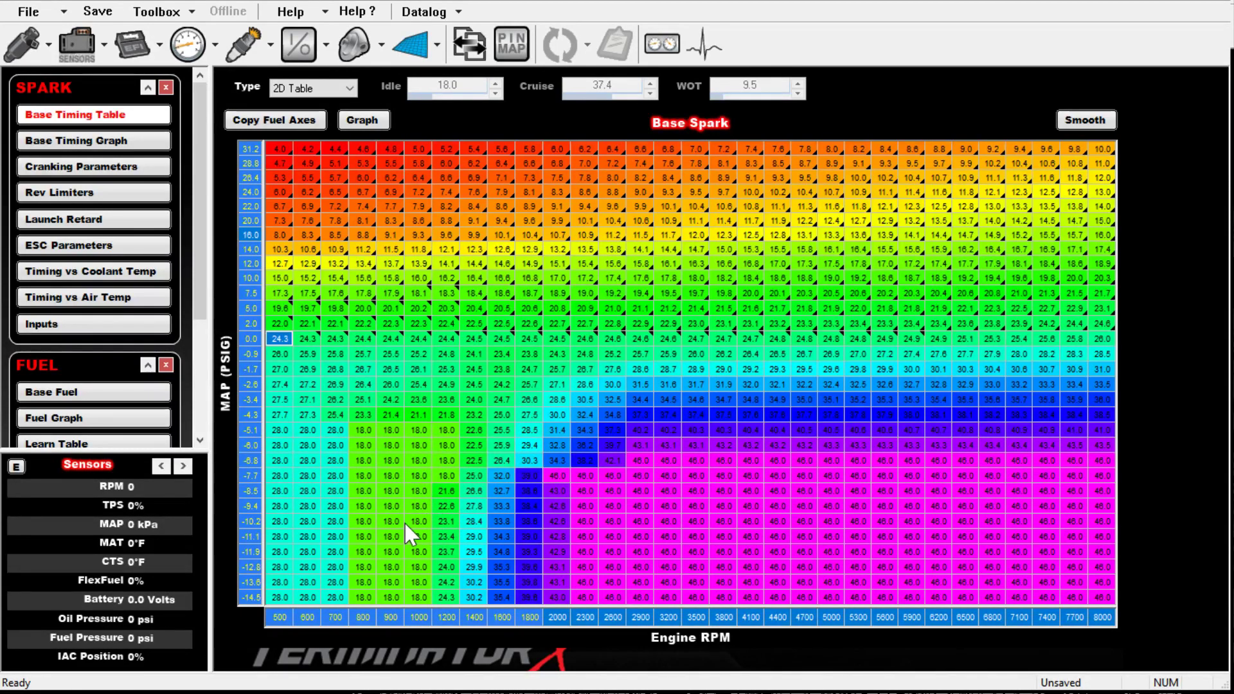
pyautogui.write('12')
pyautogui.press('Return')
pyautogui.press('Right')
pyautogui.press('Right')
pyautogui.press('Right')
pyautogui.press('Right')
pyautogui.press('Right')
pyautogui.press('Right')
pyautogui.press('Right')
pyautogui.press('Right')
pyautogui.press('Right')
pyautogui.press('Right')
pyautogui.write('18')
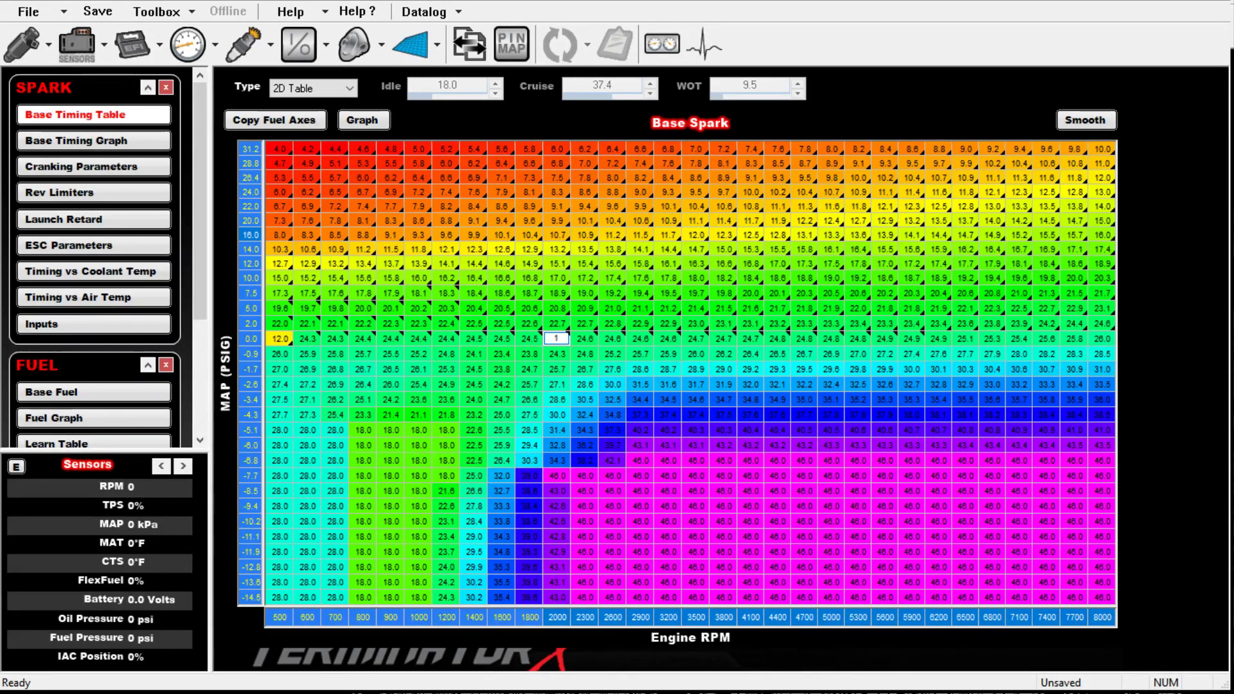
pyautogui.press('Return')
# Step: Interpolate the base timing along the 0 PSIG row from 500 to 2000 RPM
pyautogui.hotkey('shift', 'Left')
pyautogui.hotkey('shift', 'Left')
pyautogui.hotkey('shift', 'Left')
pyautogui.hotkey('shift', 'Left')
pyautogui.hotkey('shift', 'Left')
pyautogui.hotkey('shift', 'Left')
pyautogui.hotkey('shift', 'Left')
pyautogui.hotkey('shift', 'Left')
pyautogui.hotkey('shift', 'Left')
pyautogui.hotkey('shift', 'Left')
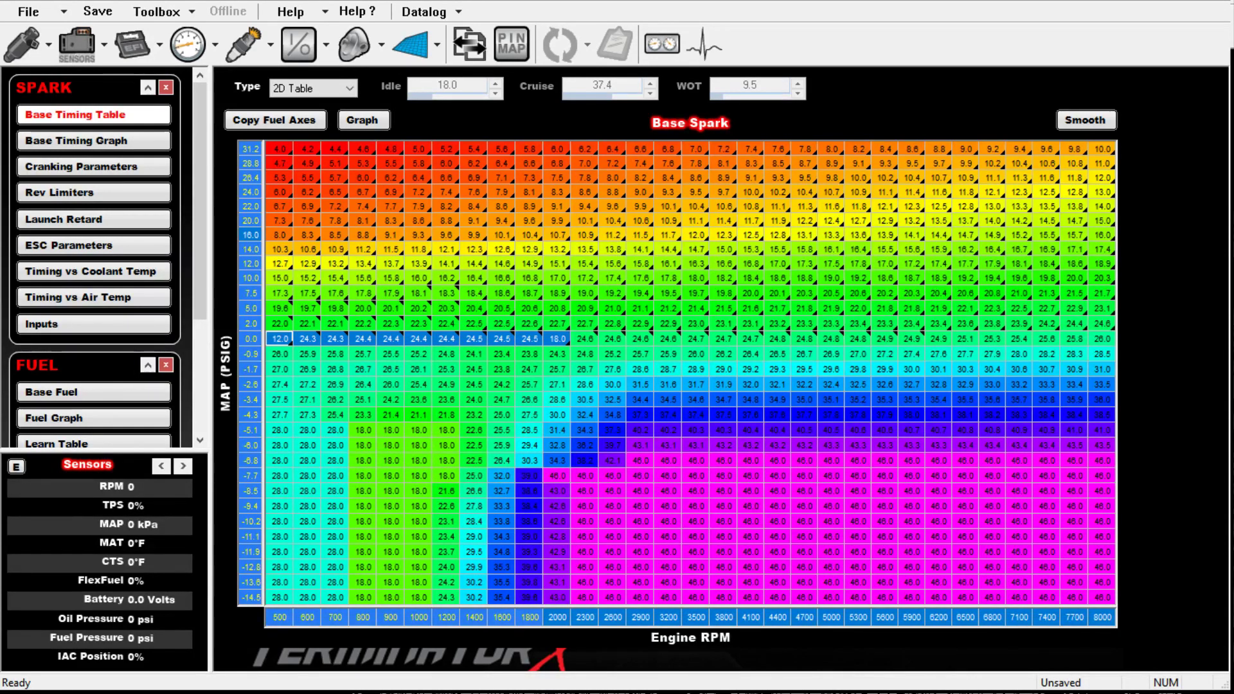
pyautogui.press('i')
pyautogui.moveTo(474, 400); pyautogui.dragTo(474, 384)
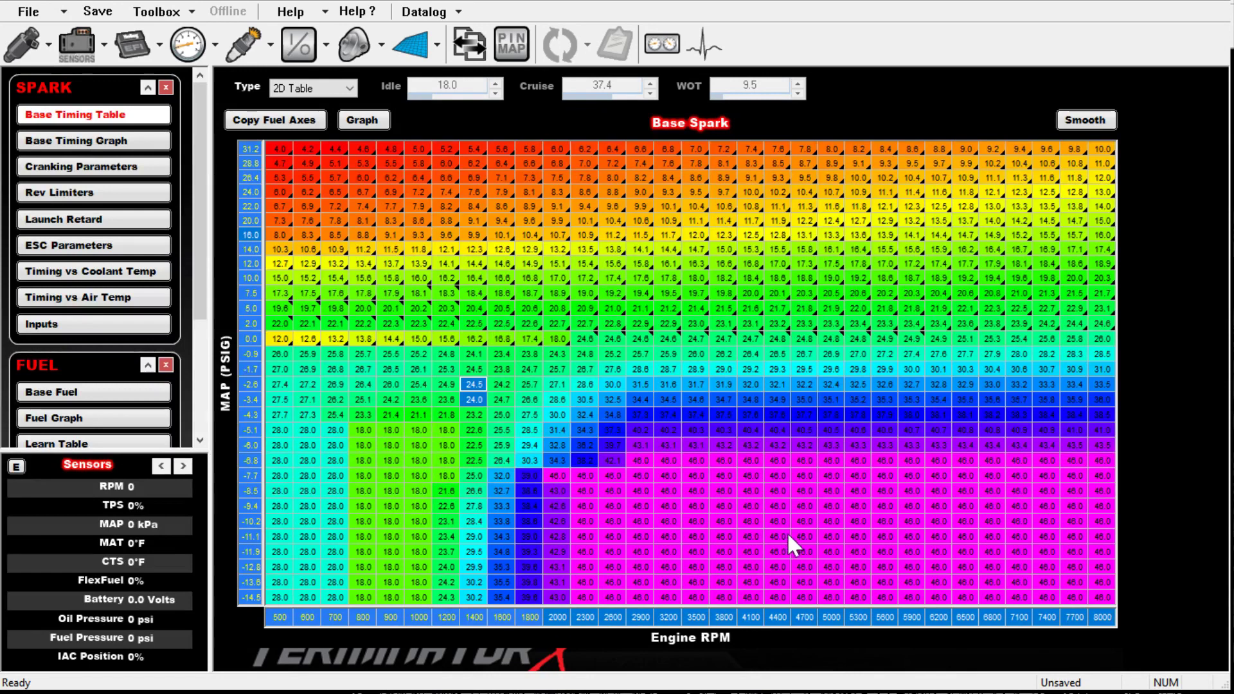
# Step: Interpolate the base timing between 0 and -3.4 PSIG from 500 to 2000 RPM
pyautogui.moveTo(558, 339); pyautogui.dragTo(335, 399)
pyautogui.hotkey('shift', 'Left')
pyautogui.hotkey('shift', 'Left')
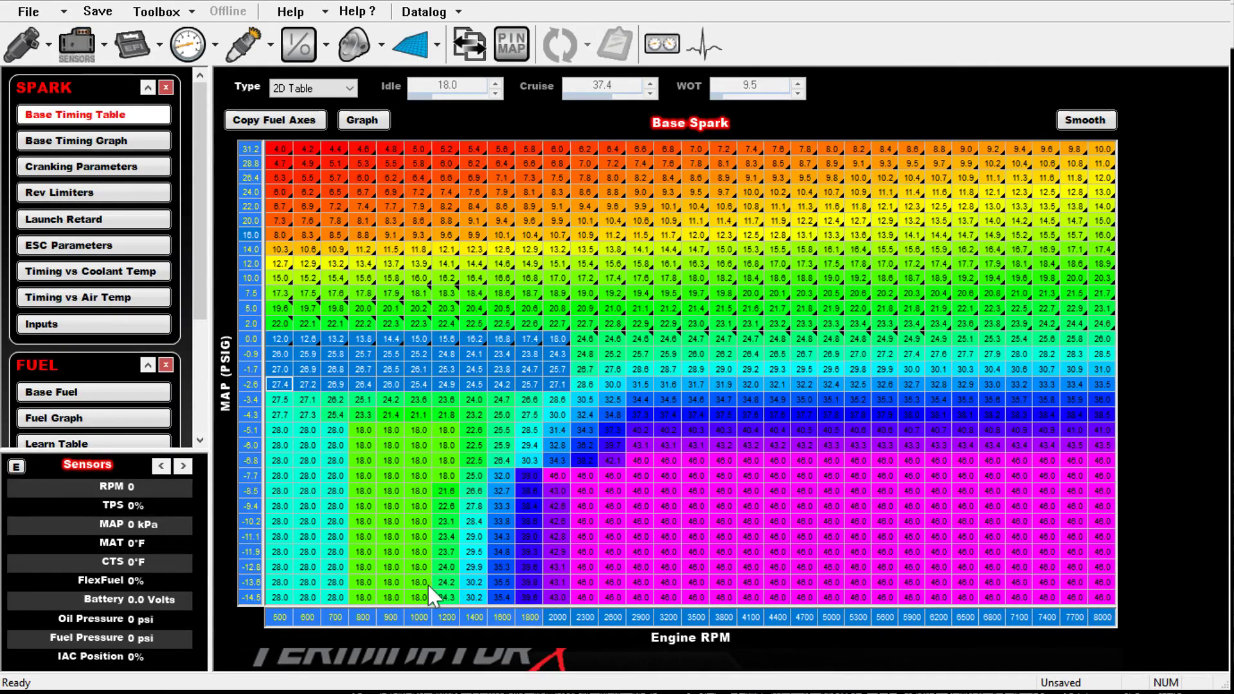
pyautogui.rightClick(371, 383)
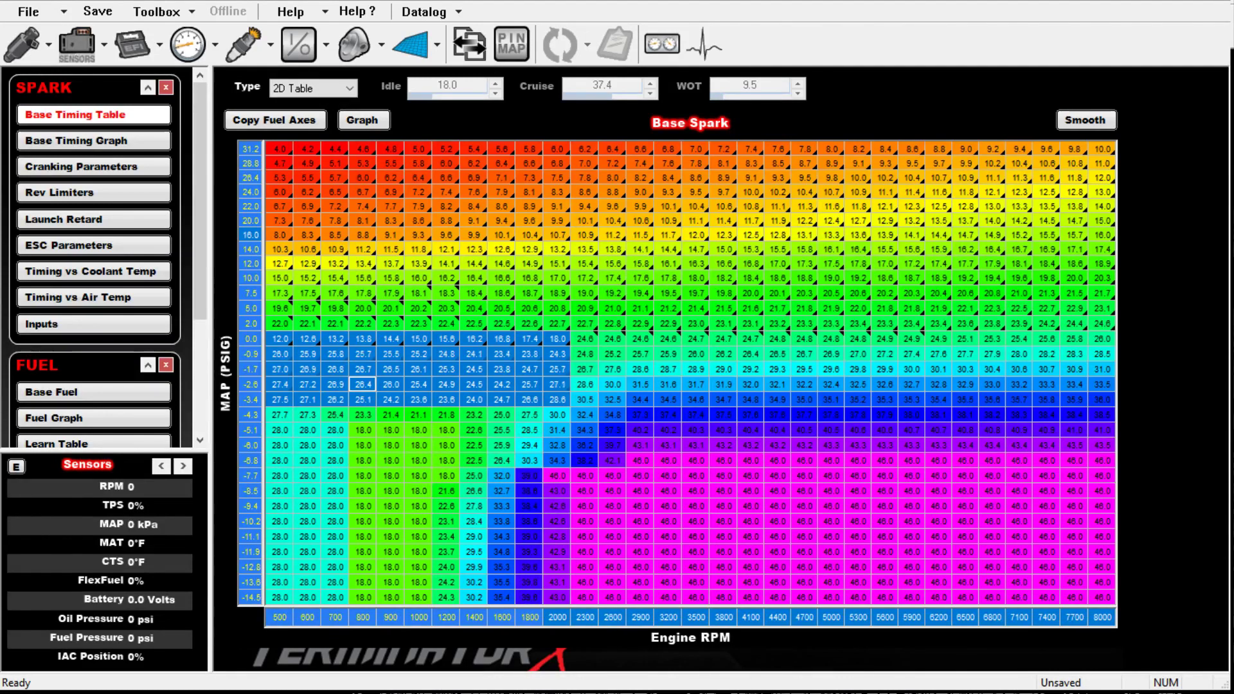
pyautogui.click(449, 403)
pyautogui.click(502, 339)
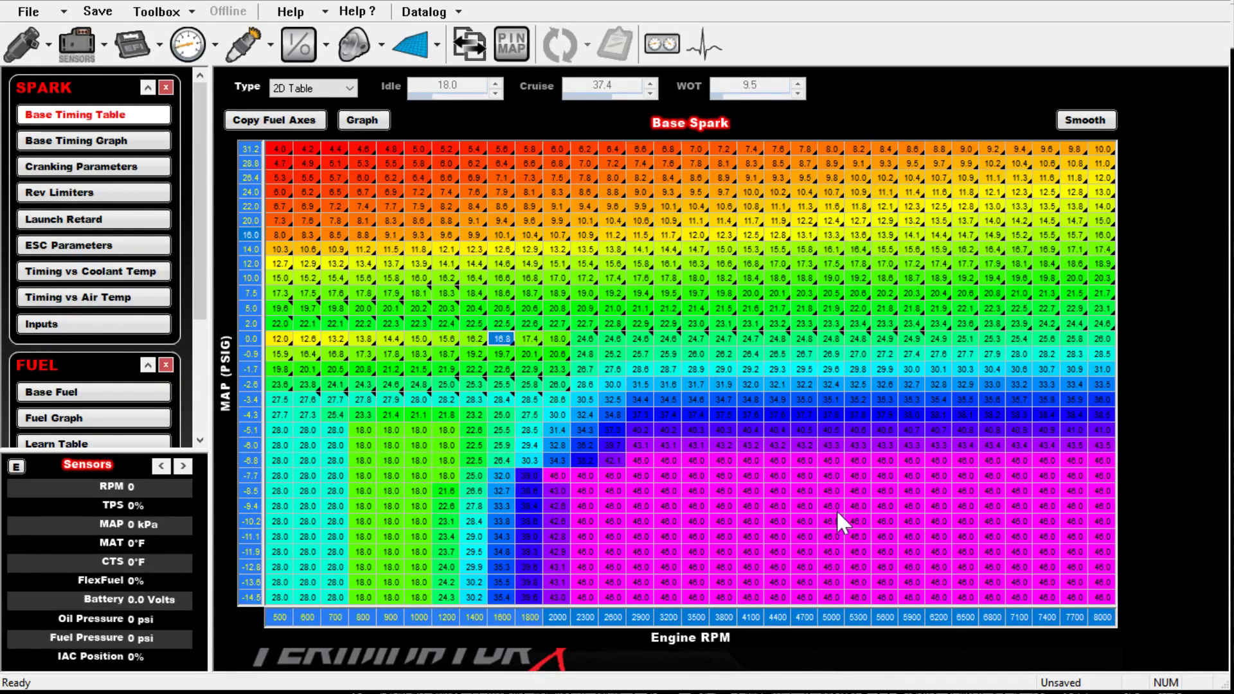
# Step: Interpolate the base timing between 31.2 and 0 PSIG from 500 to 2000 RPM
pyautogui.moveTo(557, 339)
pyautogui.mouseDown()
pyautogui.moveTo(327, 162)
pyautogui.moveTo(279, 148)
pyautogui.mouseUp()
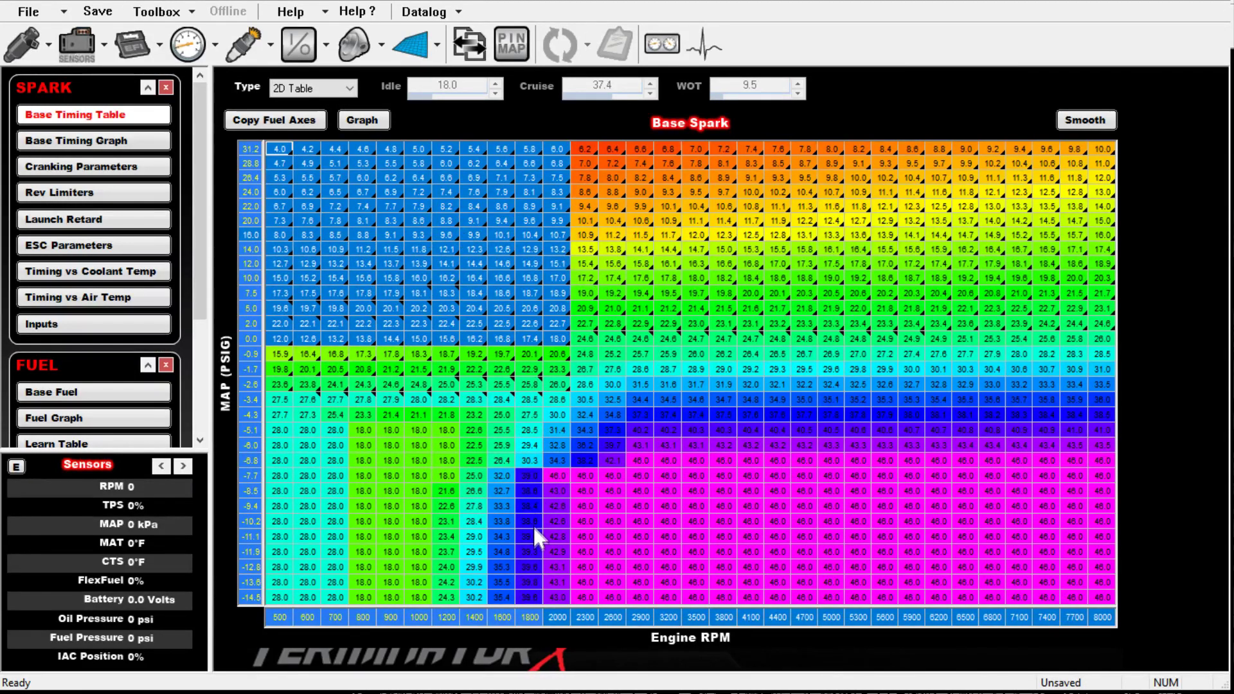
pyautogui.press('b')
pyautogui.press('Right')
pyautogui.press('Right')
pyautogui.press('Down')
pyautogui.press('Down')
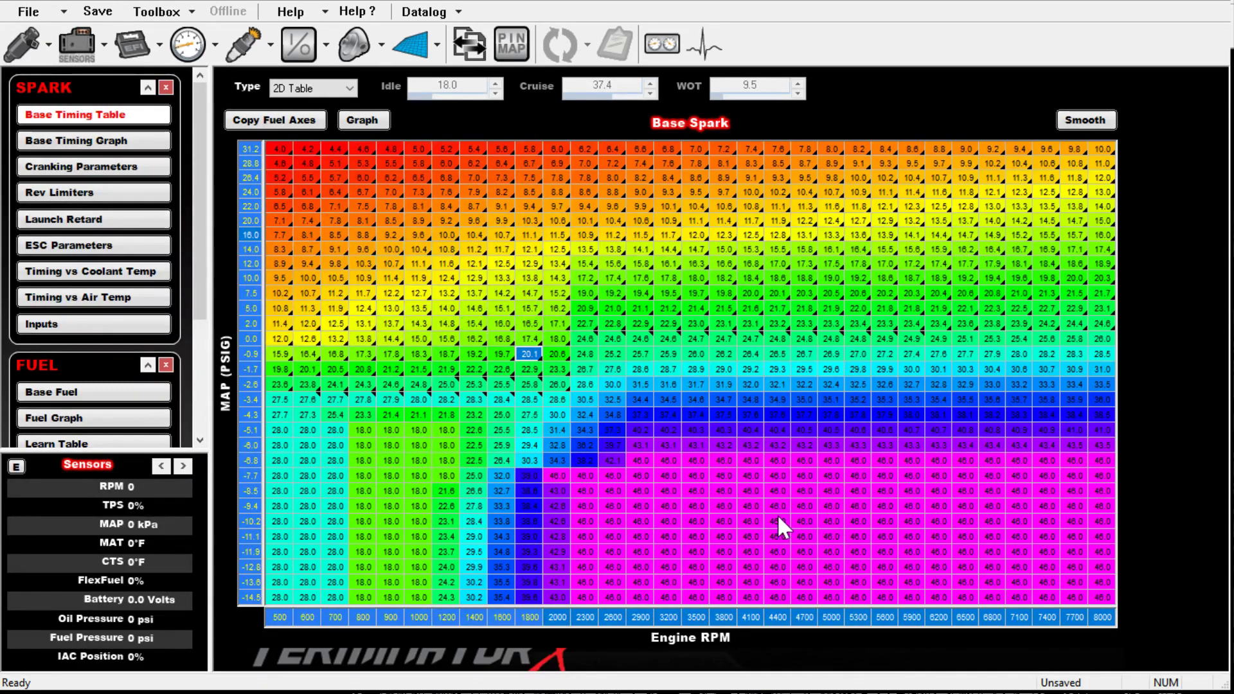
pyautogui.moveTo(279, 338); pyautogui.dragTo(668, 293)
pyautogui.hotkey('shift', 'Up')
pyautogui.hotkey('shift', 'Up')
pyautogui.hotkey('shift', 'Up')
pyautogui.hotkey('shift', 'Up')
pyautogui.hotkey('shift', 'Up')
pyautogui.hotkey('shift', 'Up')
pyautogui.hotkey('shift', 'Right')
pyautogui.hotkey('shift', 'Right')
pyautogui.hotkey('shift', 'Right')
pyautogui.hotkey('shift', 'Right')
pyautogui.hotkey('shift', 'Right')
pyautogui.hotkey('shift', 'Right')
pyautogui.hotkey('shift', 'Right')
pyautogui.hotkey('shift', 'Right')
pyautogui.hotkey('shift', 'Right')
pyautogui.hotkey('shift', 'Right')
pyautogui.hotkey('shift', 'Right')
pyautogui.hotkey('shift', 'Right')
pyautogui.hotkey('shift', 'Right')
pyautogui.hotkey('shift', 'Right')
pyautogui.hotkey('shift', 'Right')
pyautogui.hotkey('shift', 'Right')
pyautogui.hotkey('shift', 'Right')
pyautogui.hotkey('shift', 'Right')
pyautogui.hotkey('shift', 'Right')
pyautogui.hotkey('shift', 'Right')
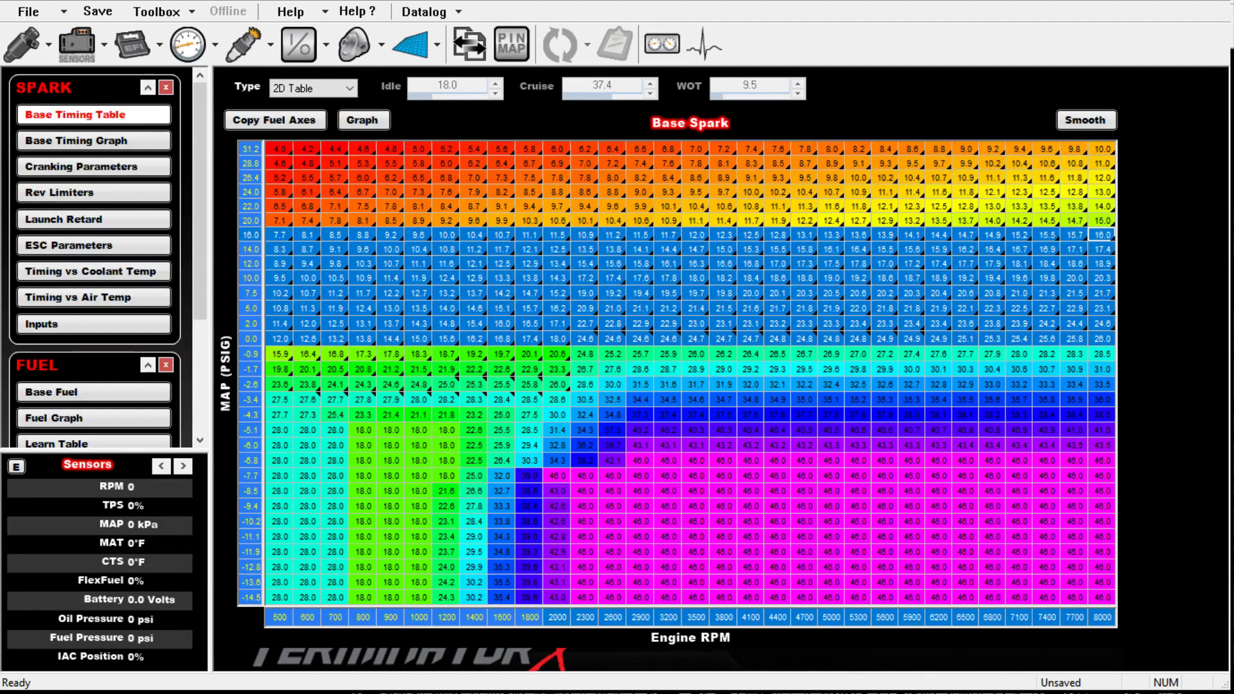
pyautogui.click(938, 308)
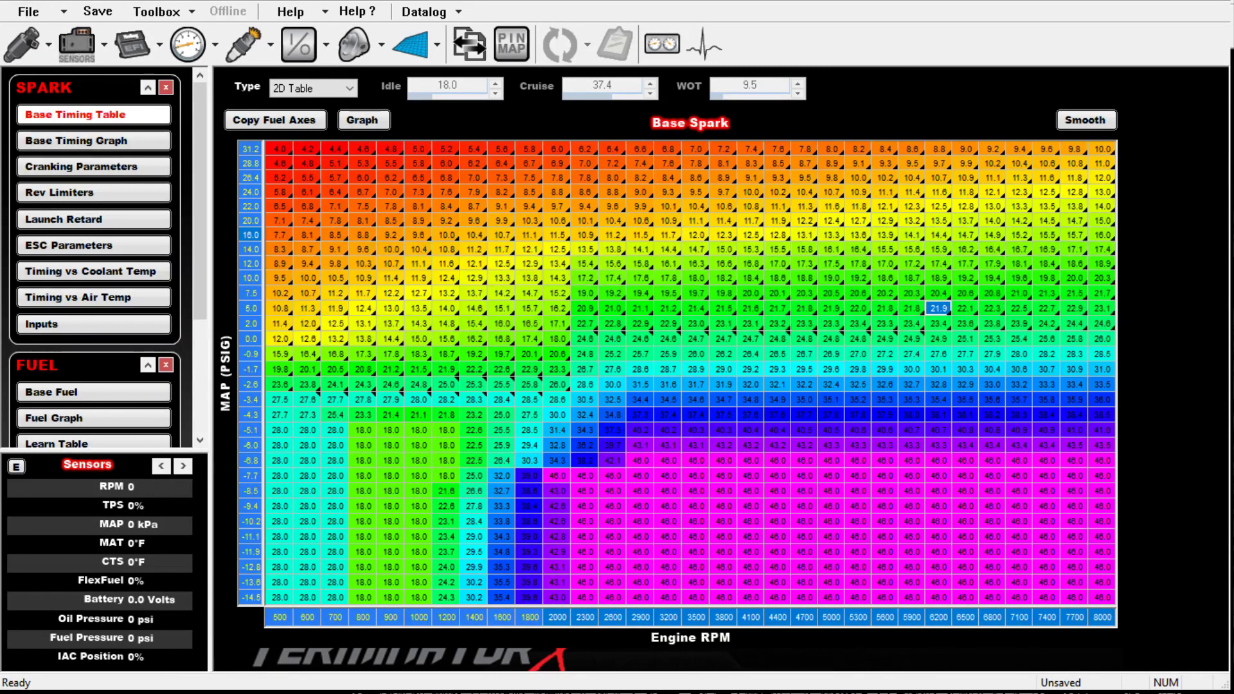
# Step: Interpolate the base timing between 16 and 0 PSIG across the full range from 500 to 8000 RPM
pyautogui.moveTo(1102, 234); pyautogui.dragTo(282, 340)
pyautogui.rightClick(315, 324)
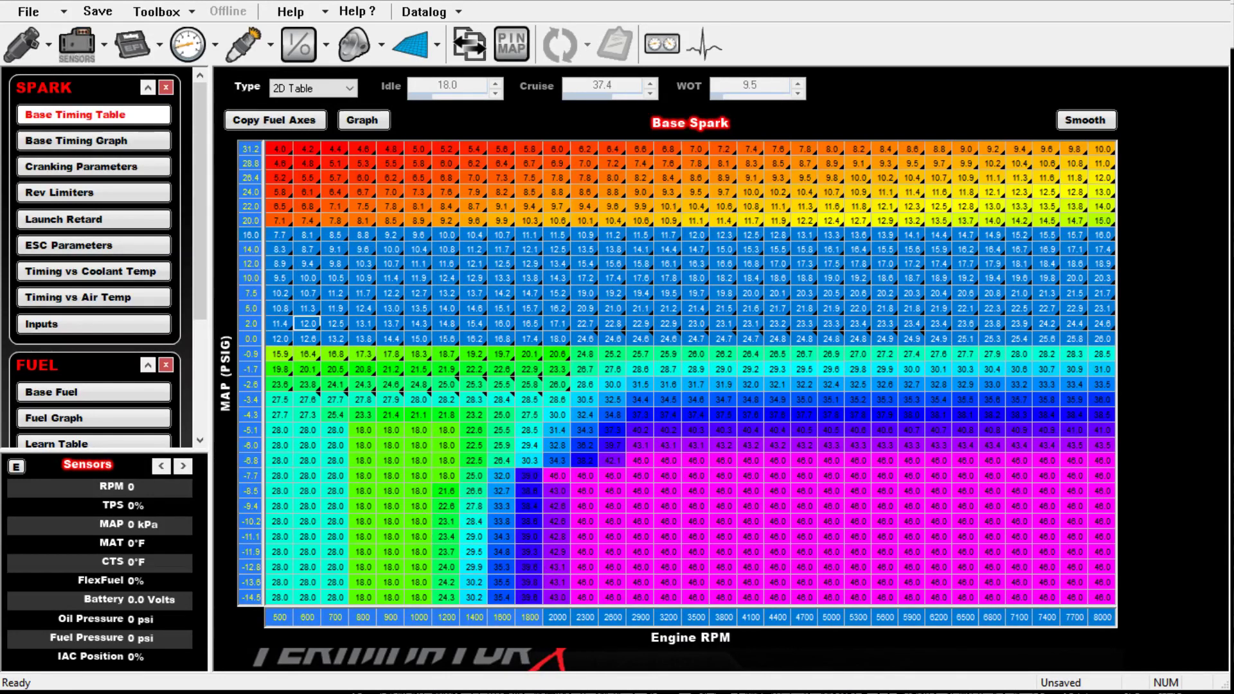
pyautogui.click(585, 324)
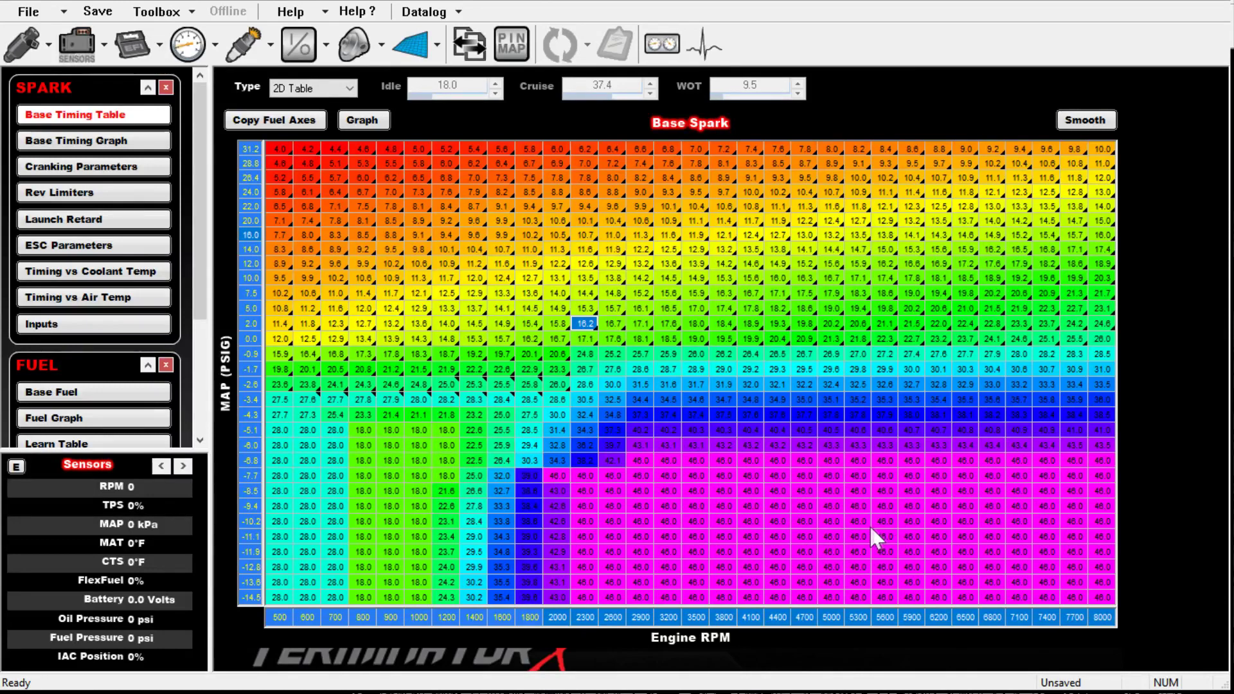
# Step: Smooth the base timing between 2.0 and -1.7 PSIG at 1800 to 2300 RPM and at 500 to 1800 RPM
pyautogui.moveTo(529, 323); pyautogui.dragTo(585, 369)
pyautogui.click(1085, 121)
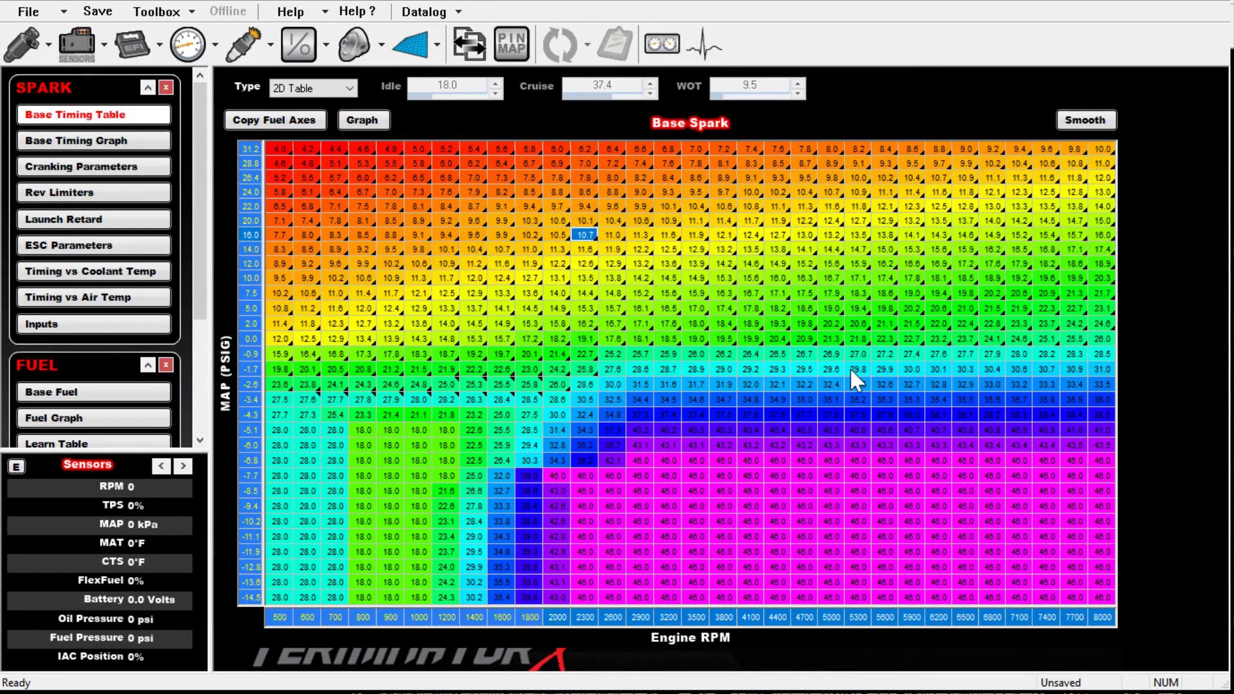
pyautogui.moveTo(529, 369)
pyautogui.mouseDown()
pyautogui.moveTo(335, 324)
pyautogui.moveTo(279, 324)
pyautogui.mouseUp()
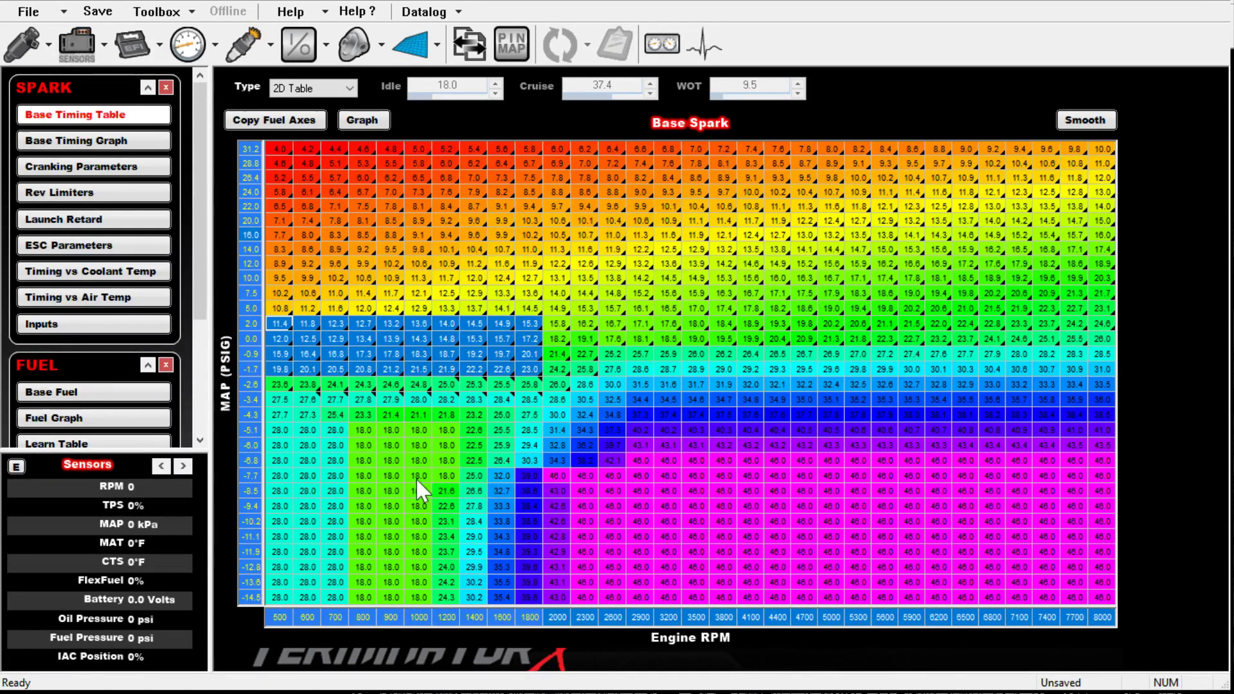
pyautogui.click(1085, 120)
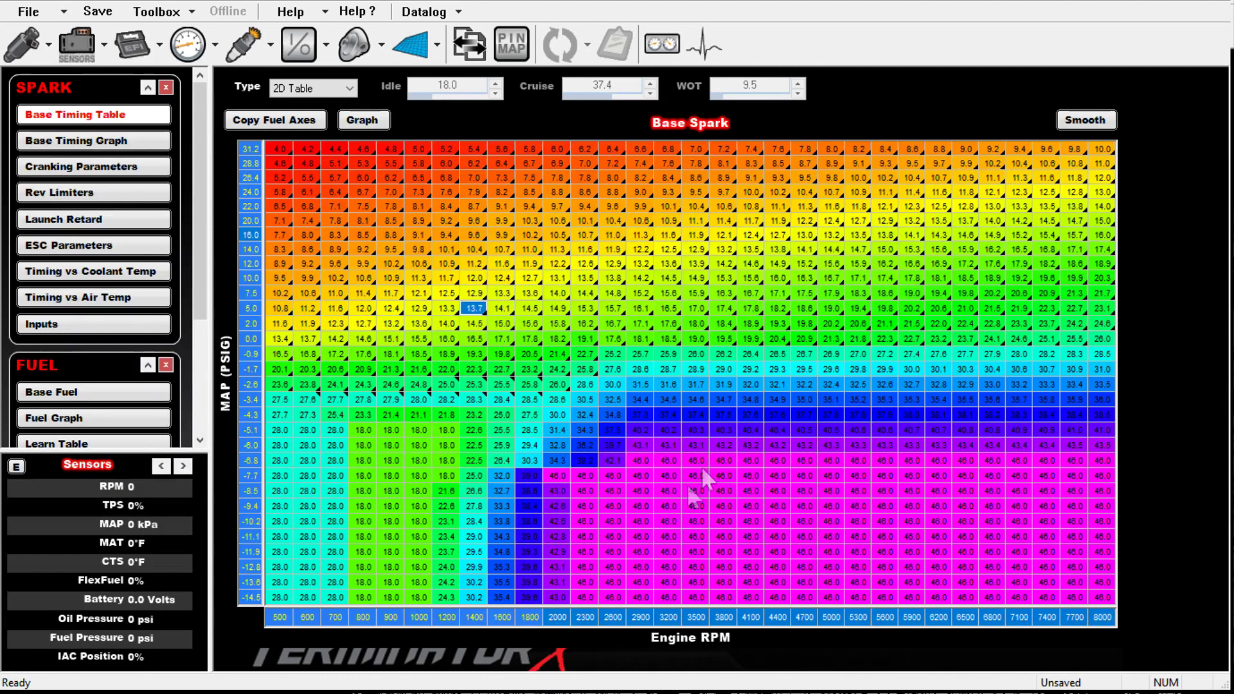
# Step: Smooth the base timing between -3.4 and -9.4 PSIG from 1200 to 2000 RPM
pyautogui.moveTo(502, 445); pyautogui.dragTo(585, 490)
pyautogui.click(776, 354)
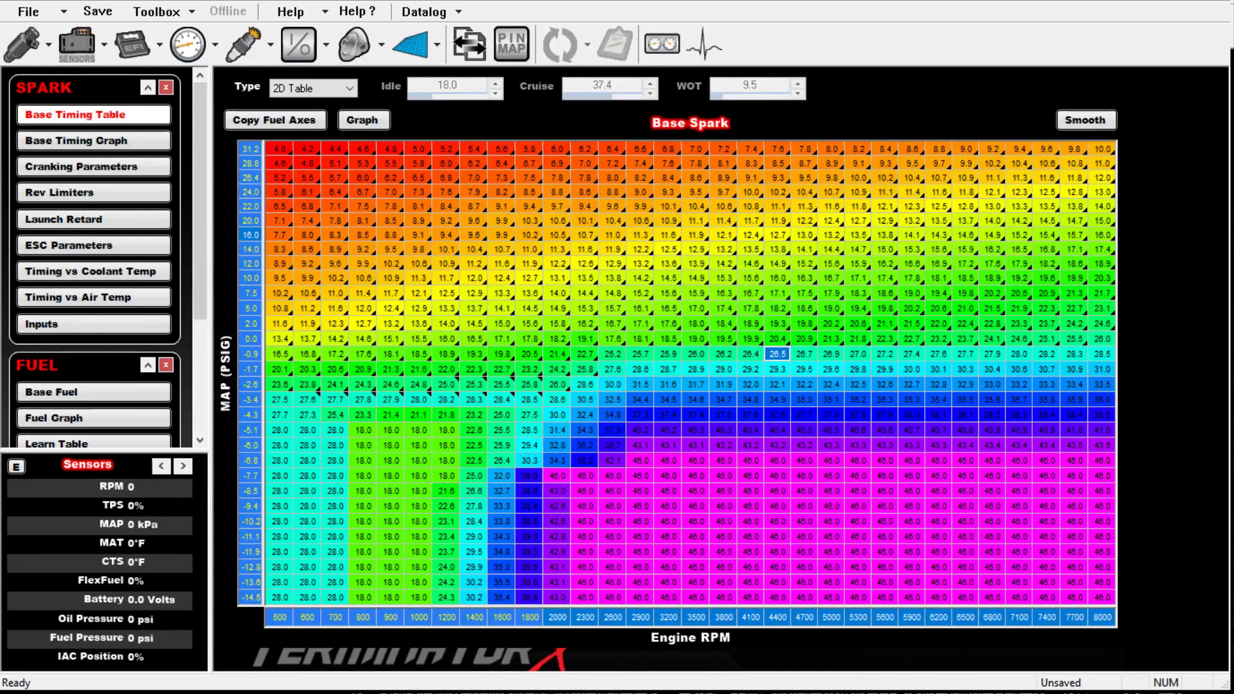
pyautogui.moveTo(558, 505); pyautogui.dragTo(447, 399)
pyautogui.click(1085, 120)
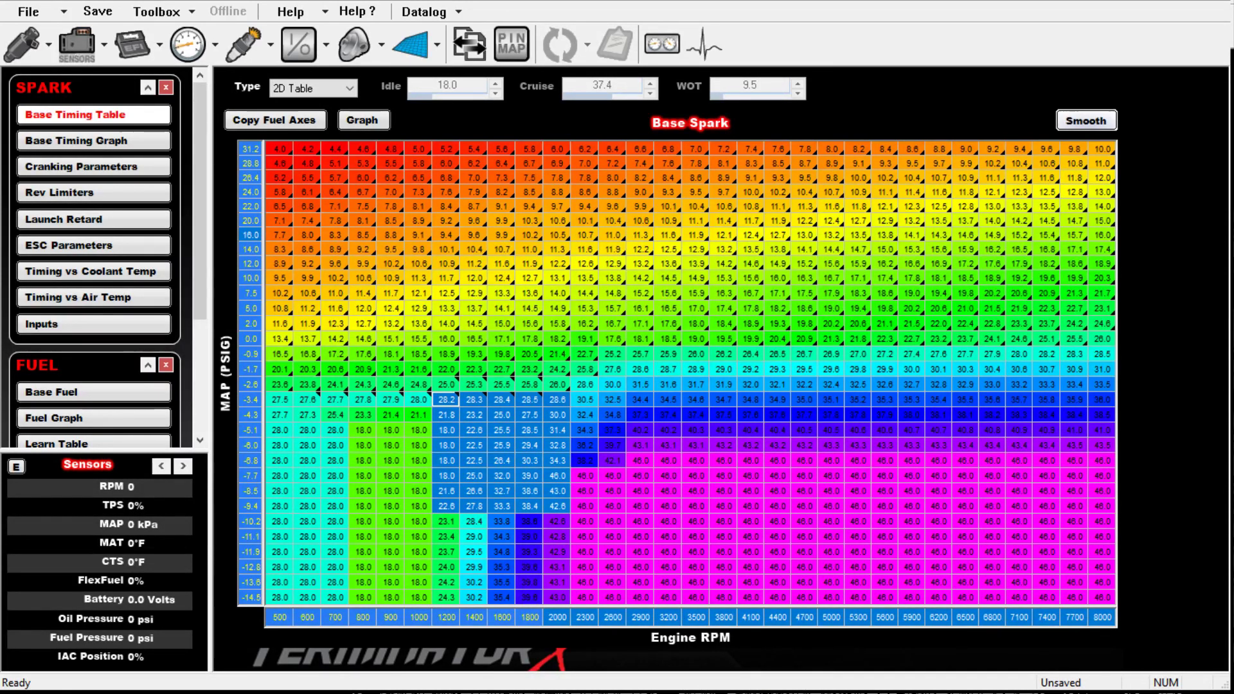